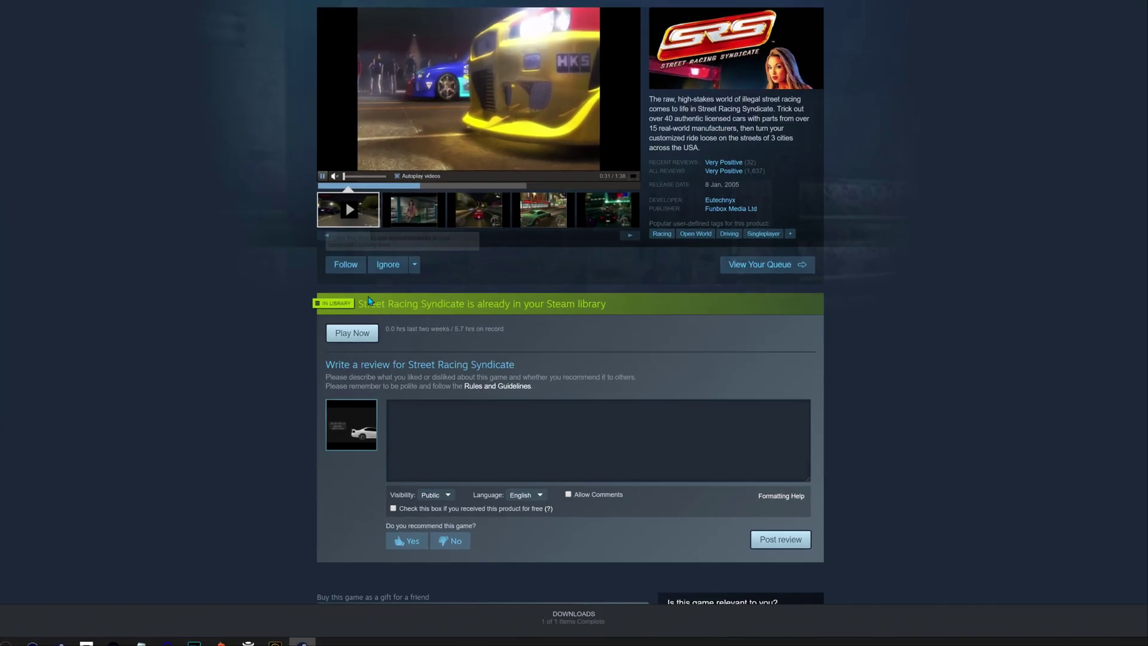
Step: Select Yes as the recommendation for the Street Racing Syndicate review and place the cursor in the empty review field
{"action": "left_click", "coordinate": [470, 548]}
{"action": "left_click", "coordinate": [191, 546]}
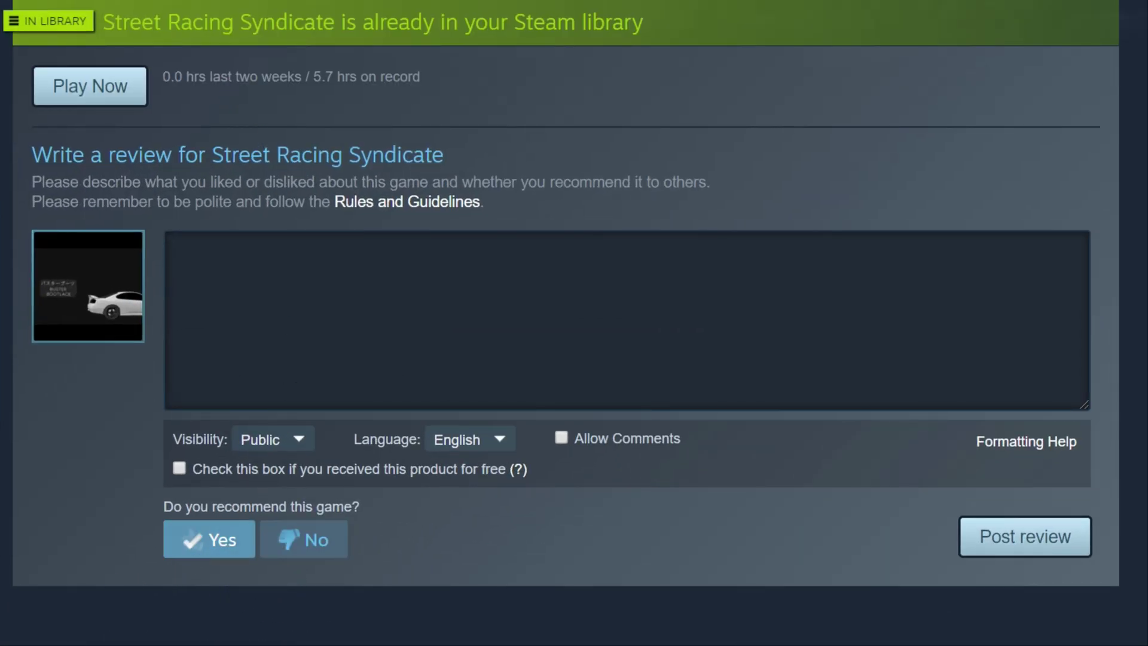
{"action": "left_click", "coordinate": [244, 307]}
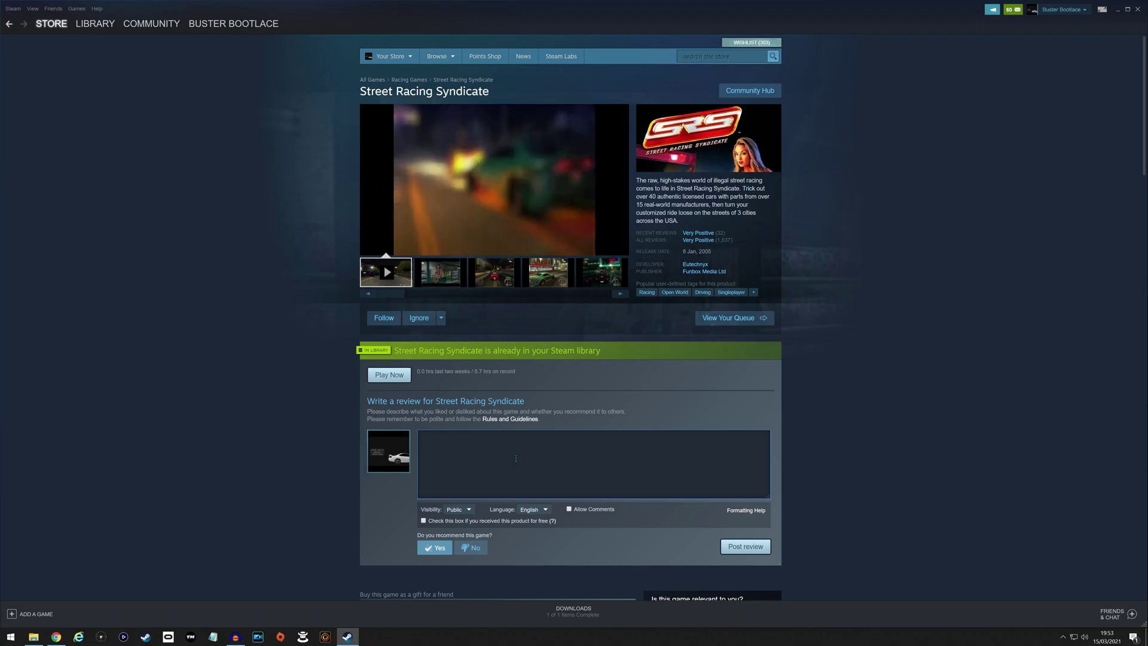
Step: Check the purchase price of Street Racing Syndicate on its store page
{"action": "scroll", "coordinate": [342, 470], "scroll_direction": "down", "scroll_amount": 4}
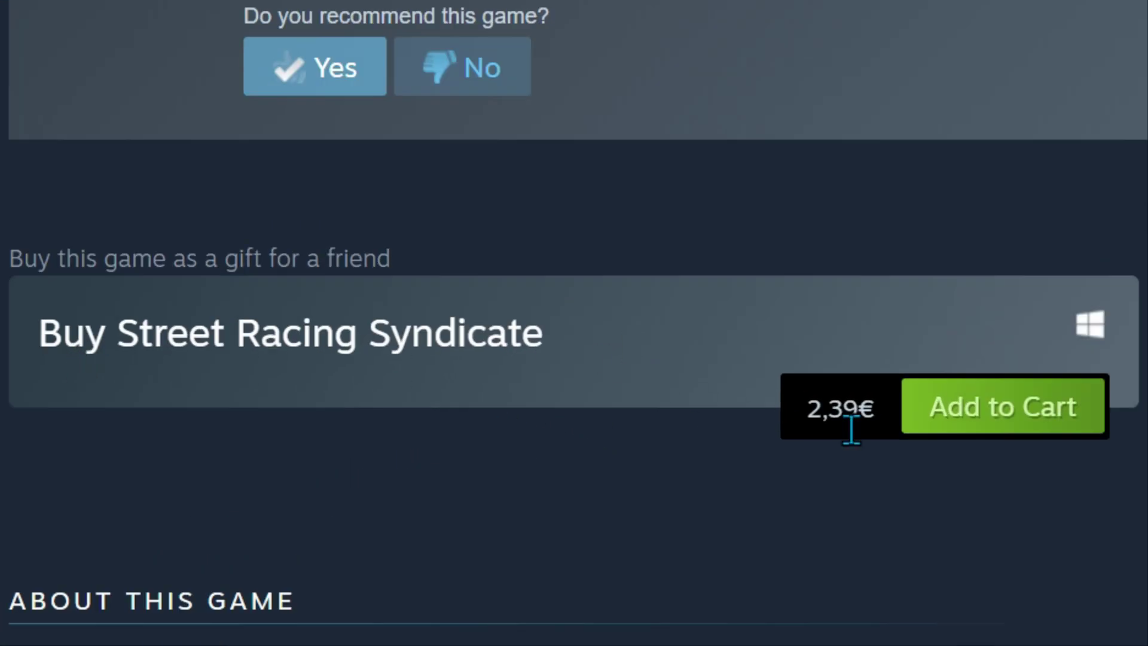
{"action": "left_click_drag", "start_coordinate": [555, 412], "coordinate": [572, 415]}
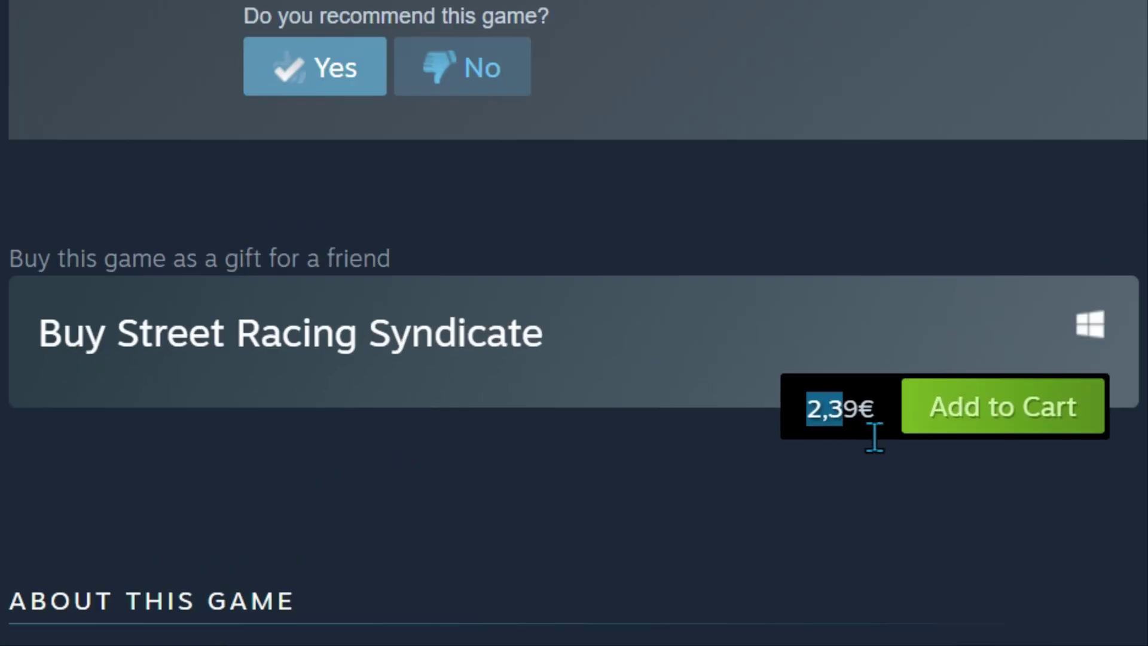
{"action": "left_click_drag", "start_coordinate": [874, 436], "coordinate": [897, 441]}
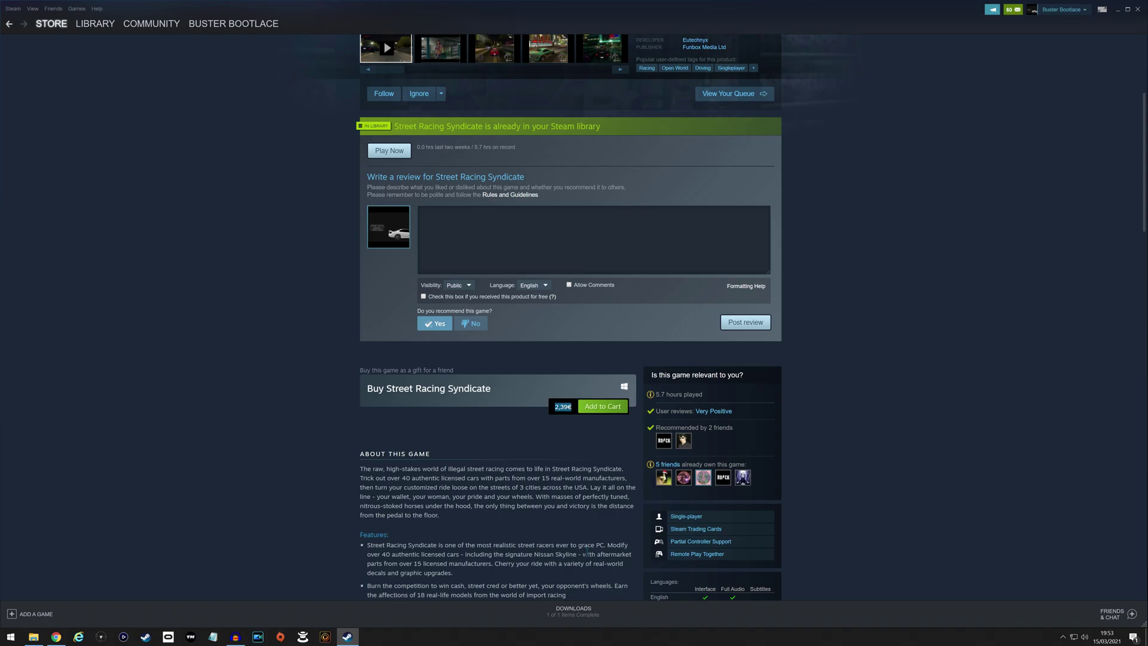
{"action": "scroll", "coordinate": [586, 553], "scroll_direction": "up", "scroll_amount": 4}
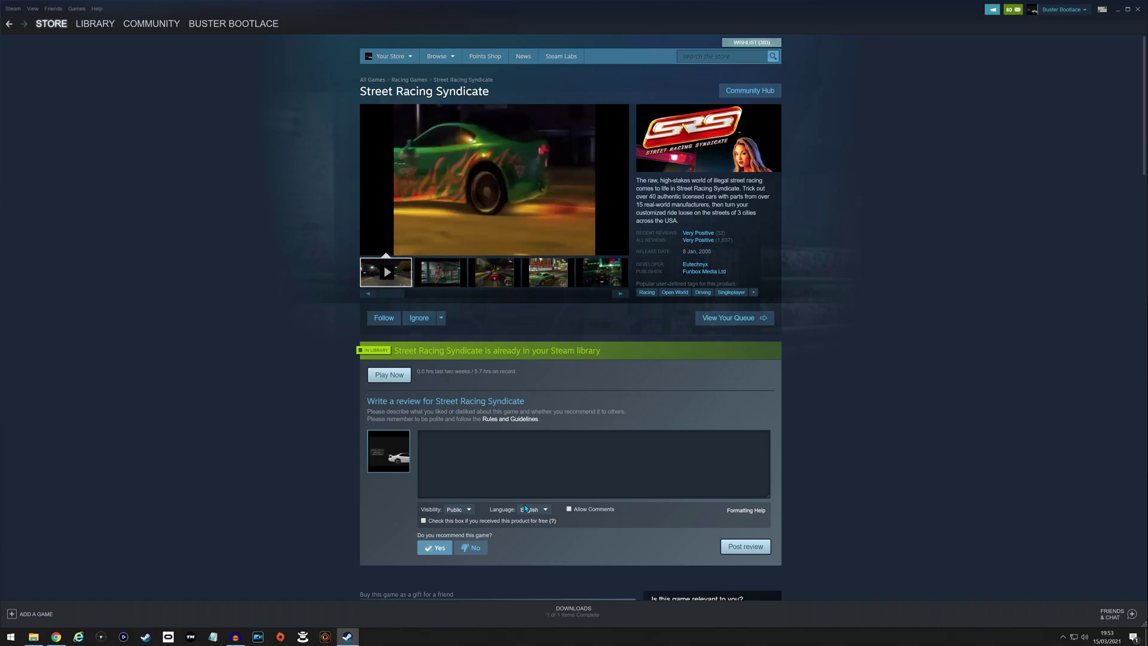
Step: Switch to File Explorer and open the Remastered Tutorial folder inside the SRS folder on Local Disk (D:)
{"action": "key", "text": "alt+Tab"}
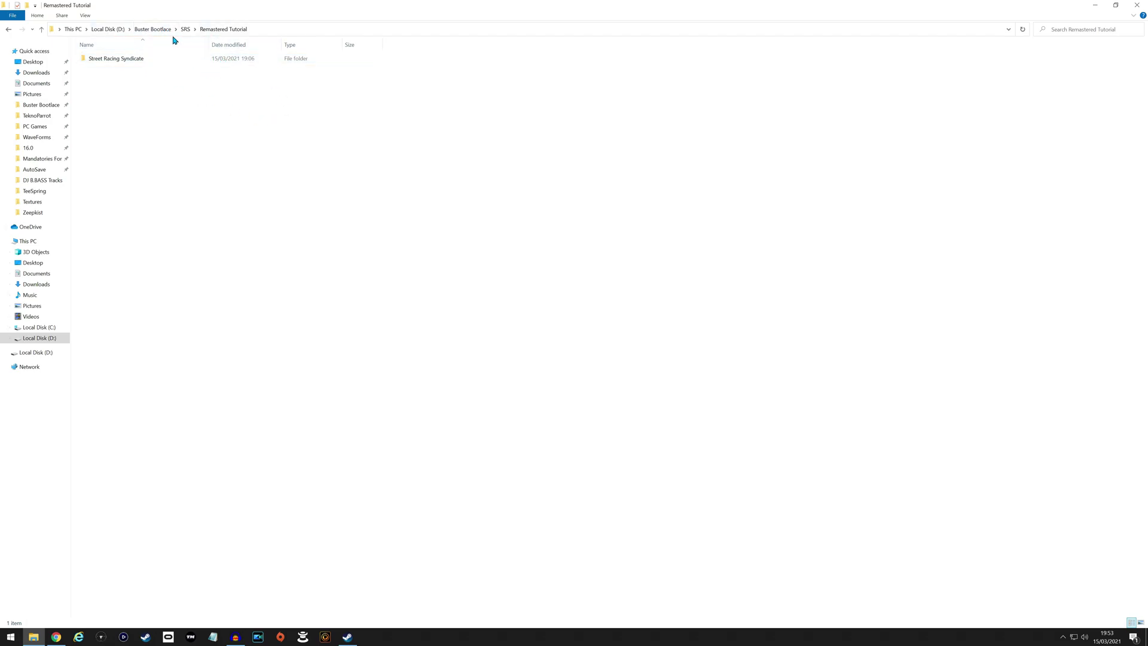
{"action": "left_click", "coordinate": [154, 29]}
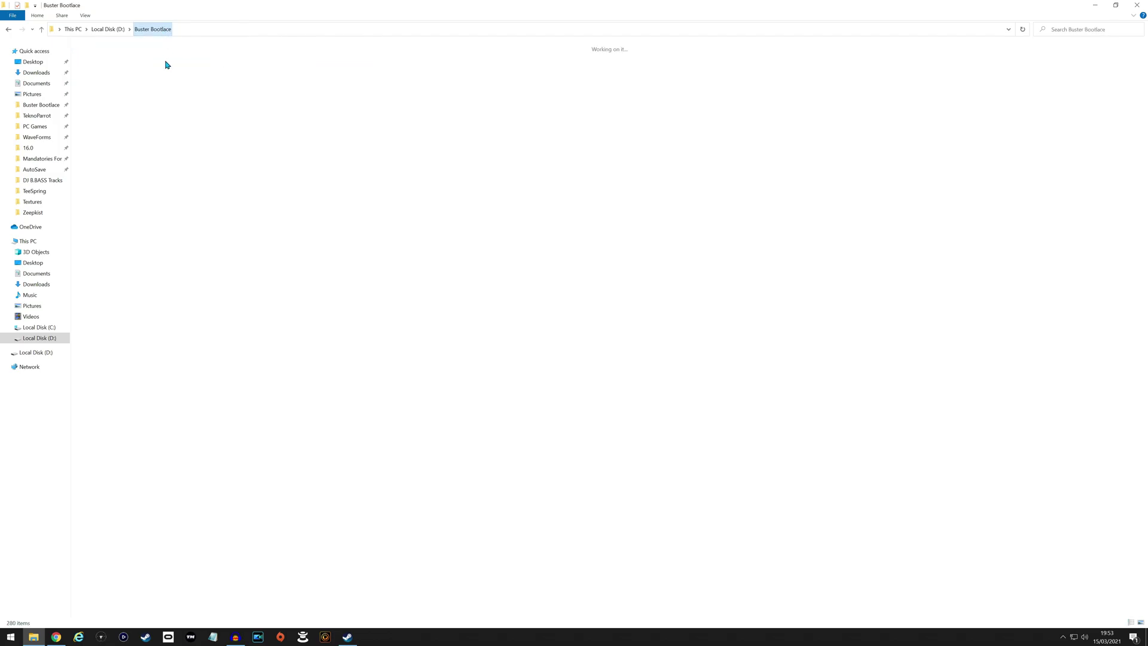
{"action": "left_click", "coordinate": [214, 105]}
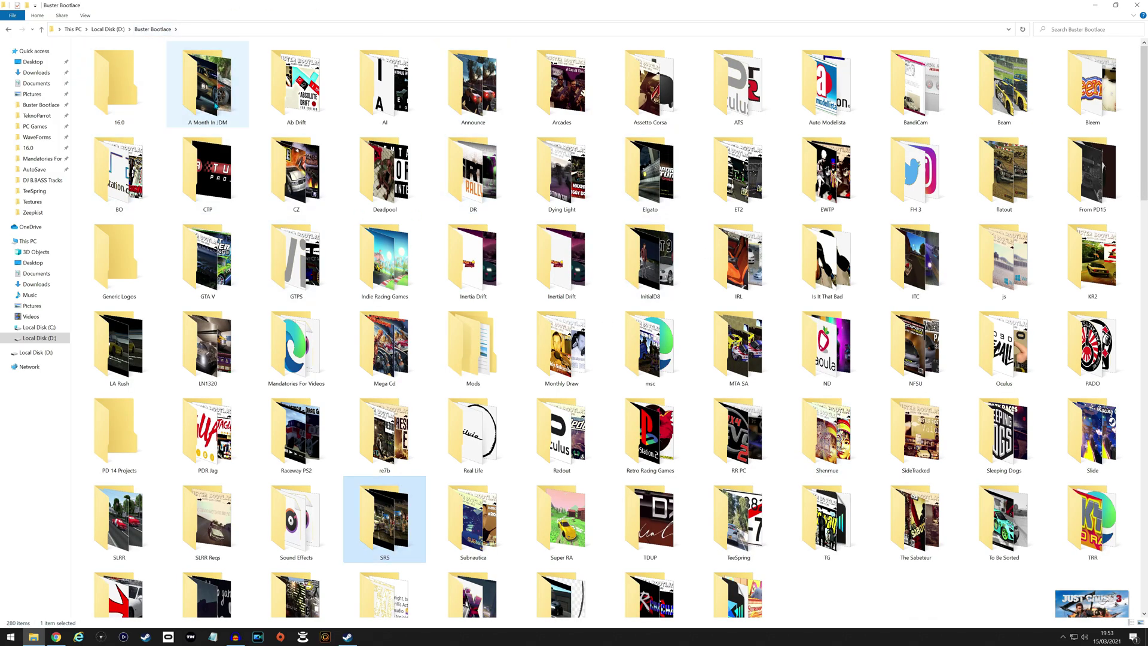
{"action": "key", "text": "Return"}
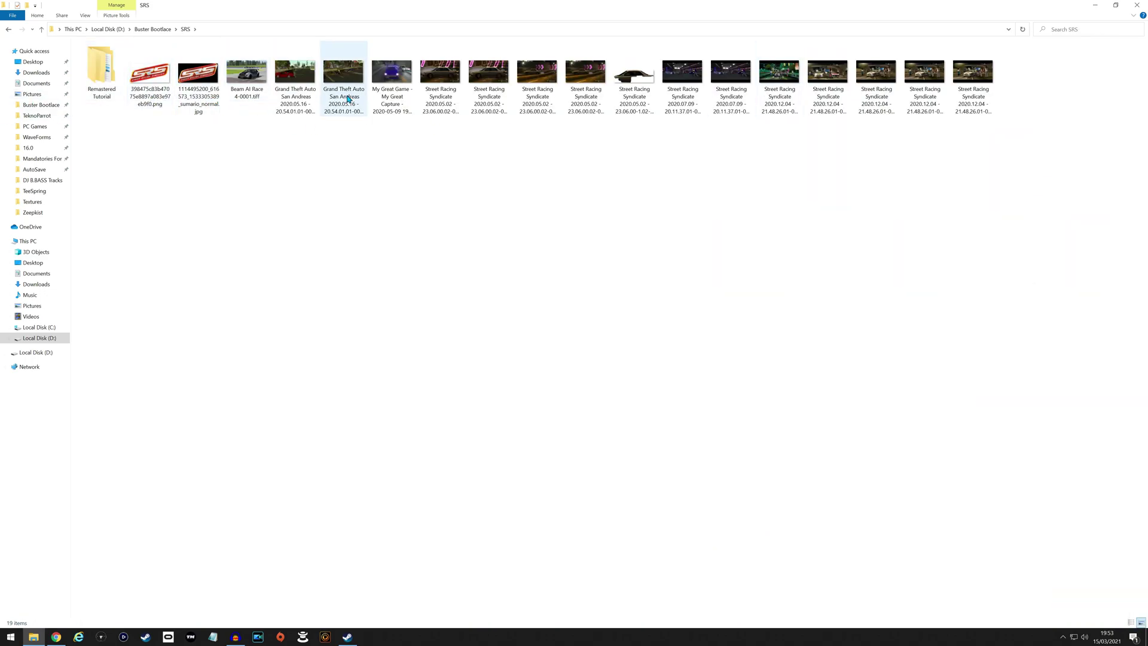
{"action": "double_click", "coordinate": [97, 73]}
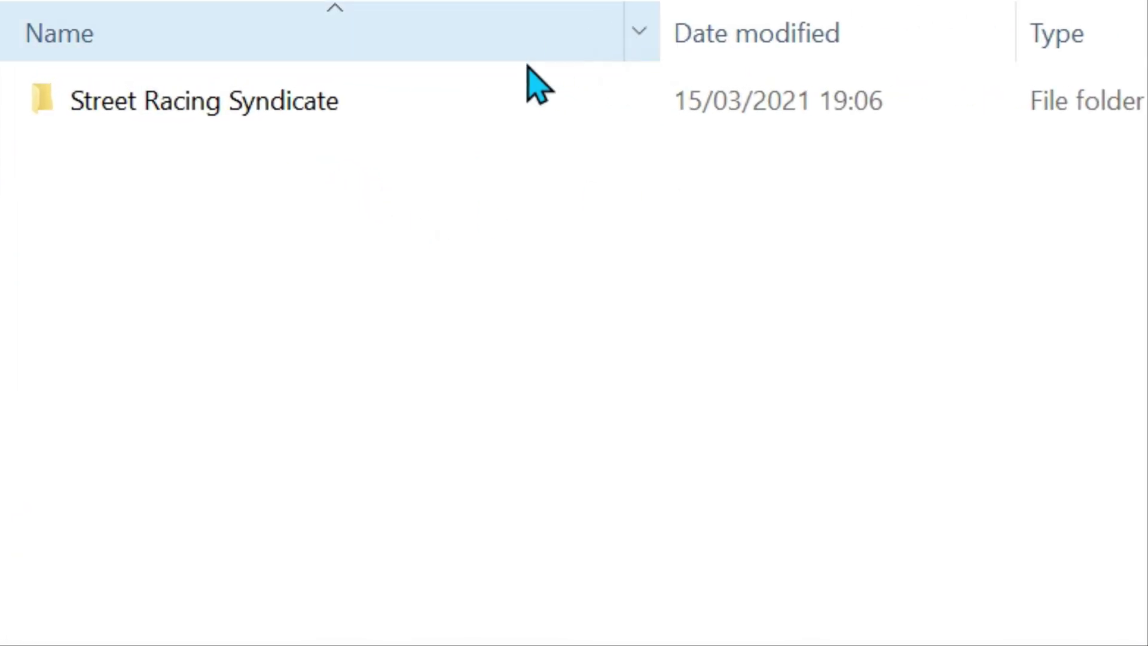
Step: Inspect the Street Racing Syndicate game folder and its Bin subfolder, returning to the Remastered Tutorial folder
{"action": "mouse_move", "coordinate": [240, 117]}
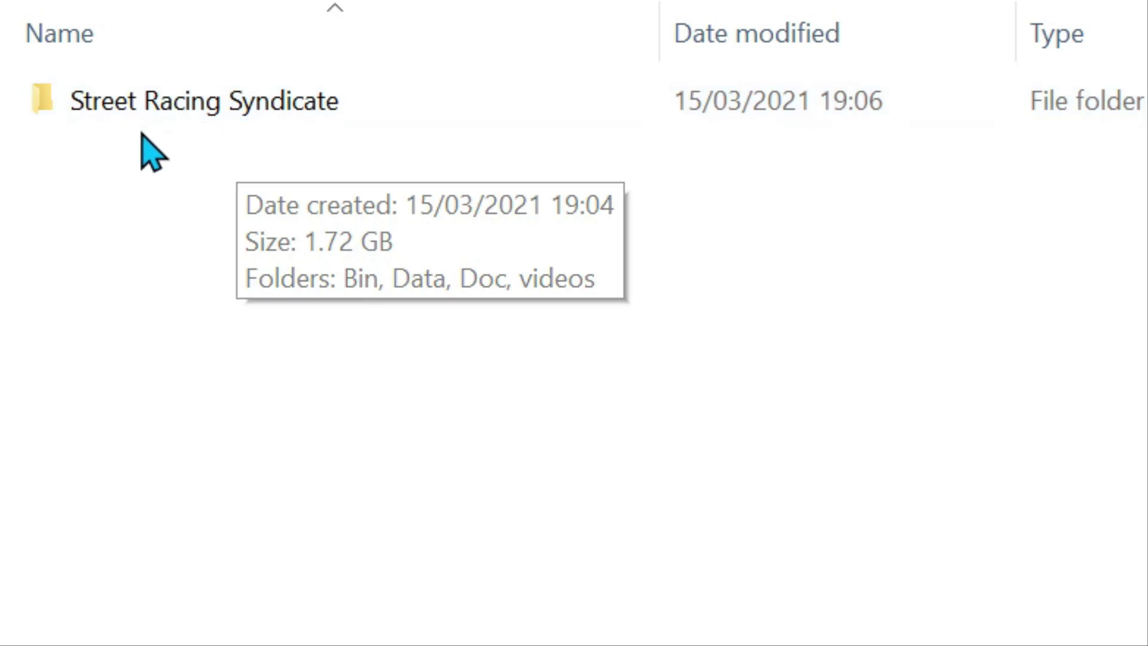
{"action": "double_click", "coordinate": [151, 111]}
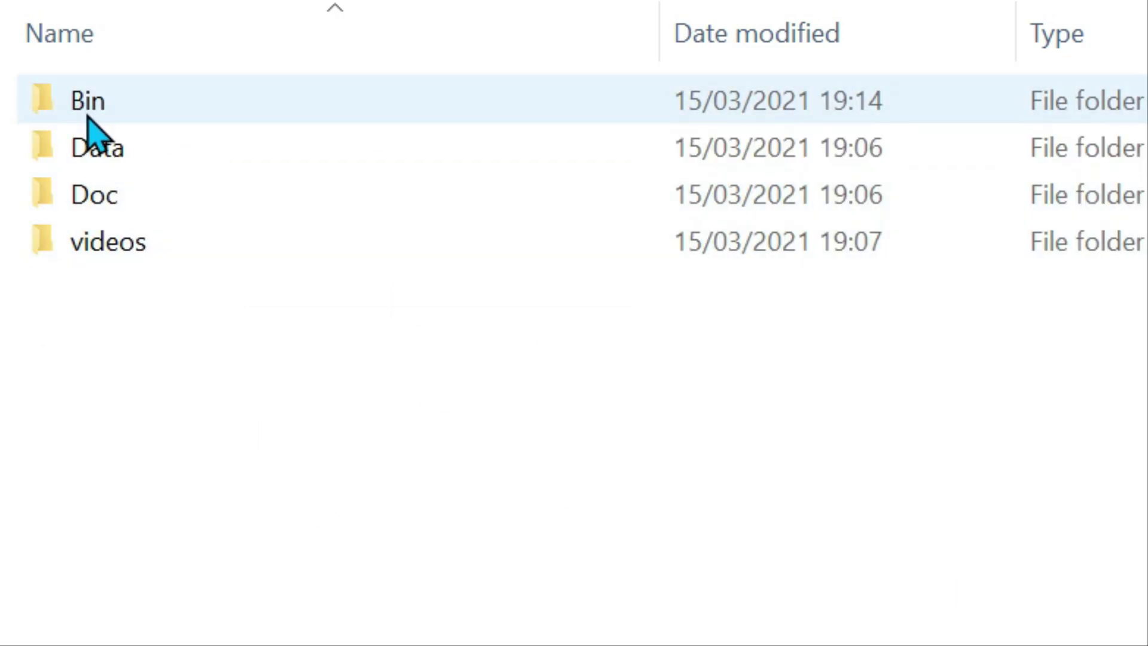
{"action": "double_click", "coordinate": [97, 108]}
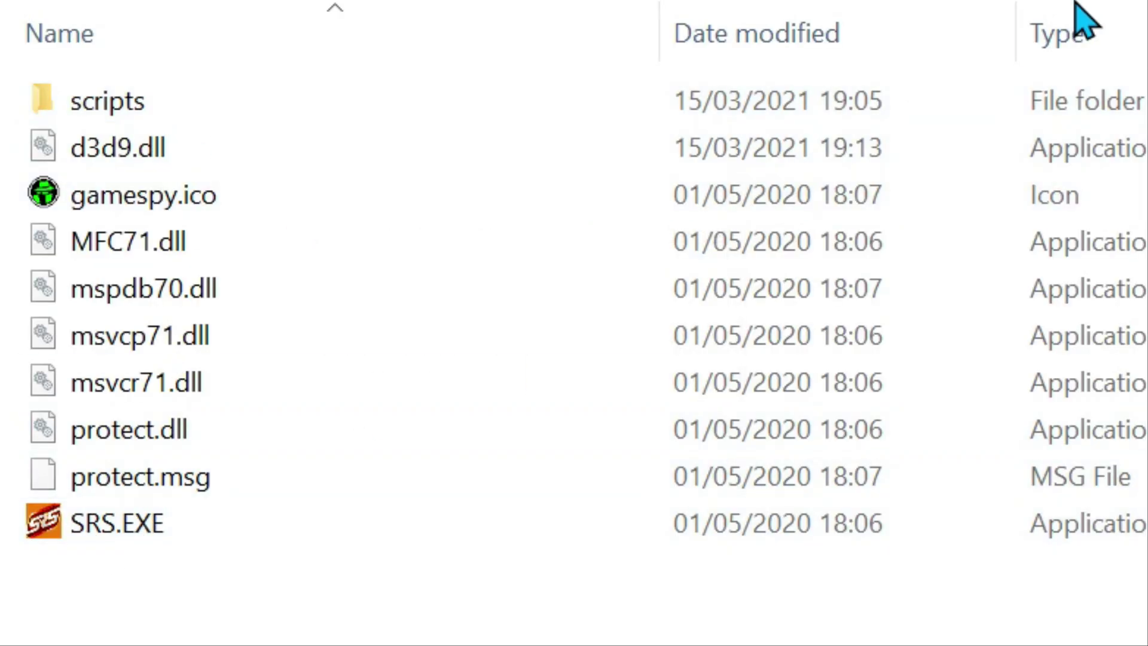
{"action": "key", "text": "alt+Left"}
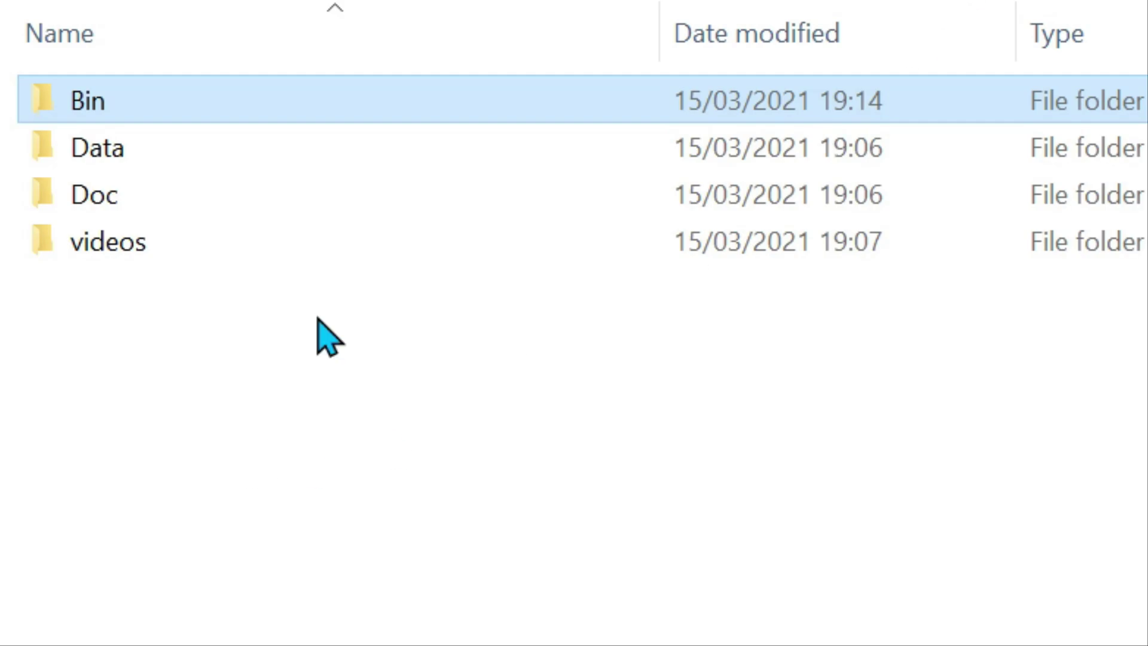
{"action": "key", "text": "alt+Left"}
{"action": "left_click", "coordinate": [151, 182]}
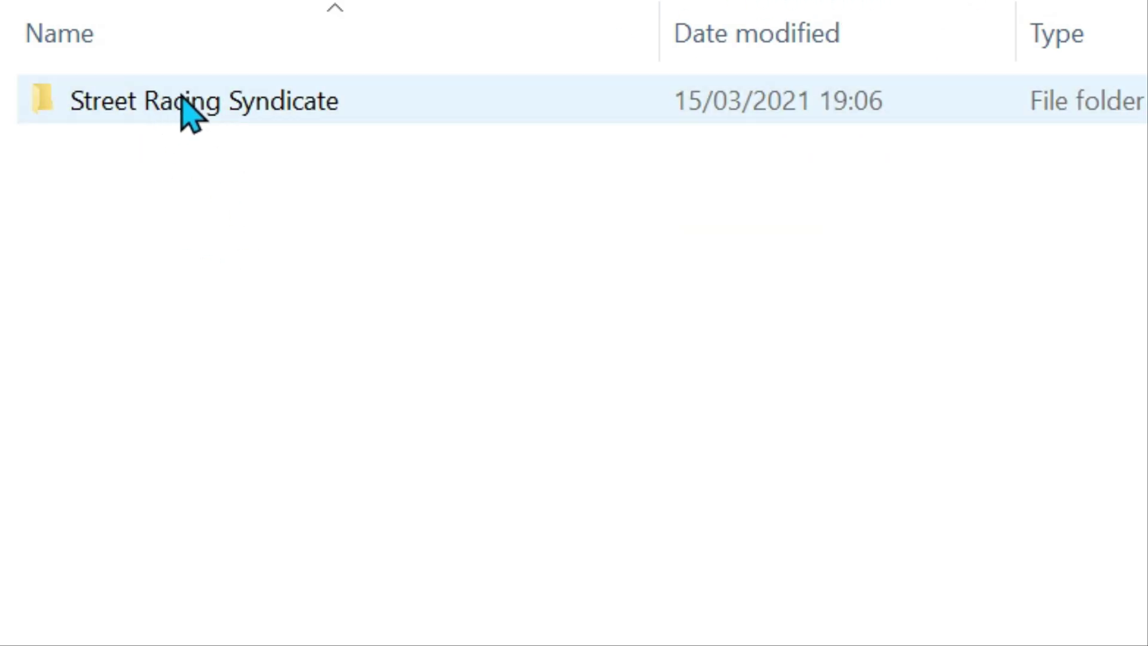
{"action": "mouse_move", "coordinate": [207, 103]}
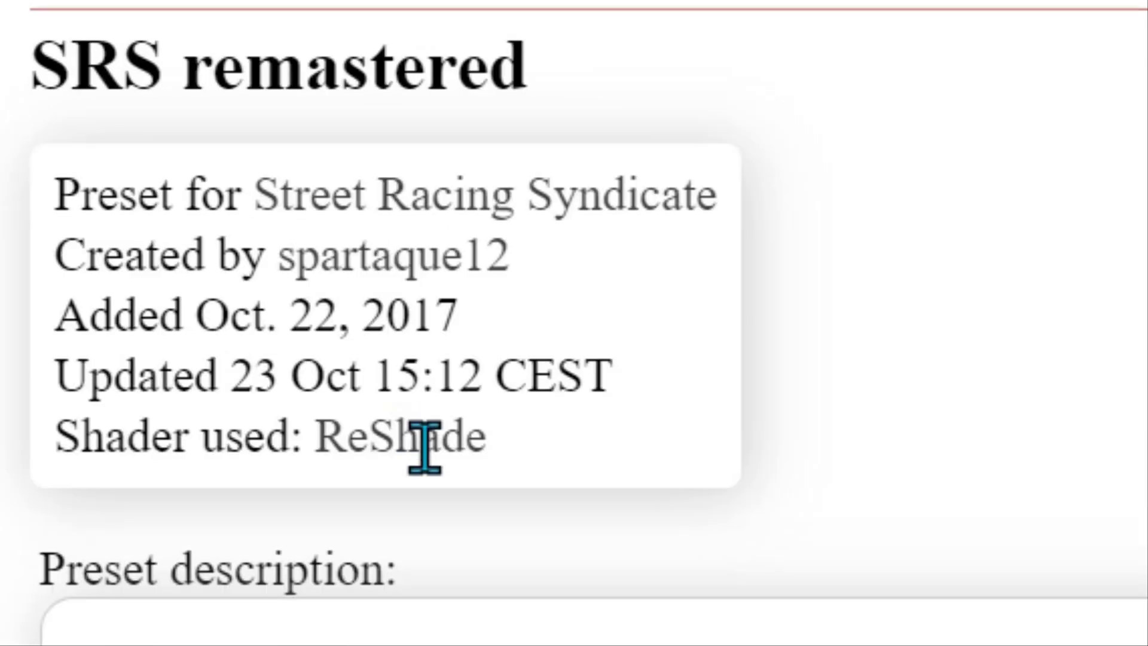
Step: Review the SRS remastered preset's description in the browser and download the widescreen fix from its GitHub link
{"action": "left_click_drag", "start_coordinate": [525, 269], "coordinate": [325, 297]}
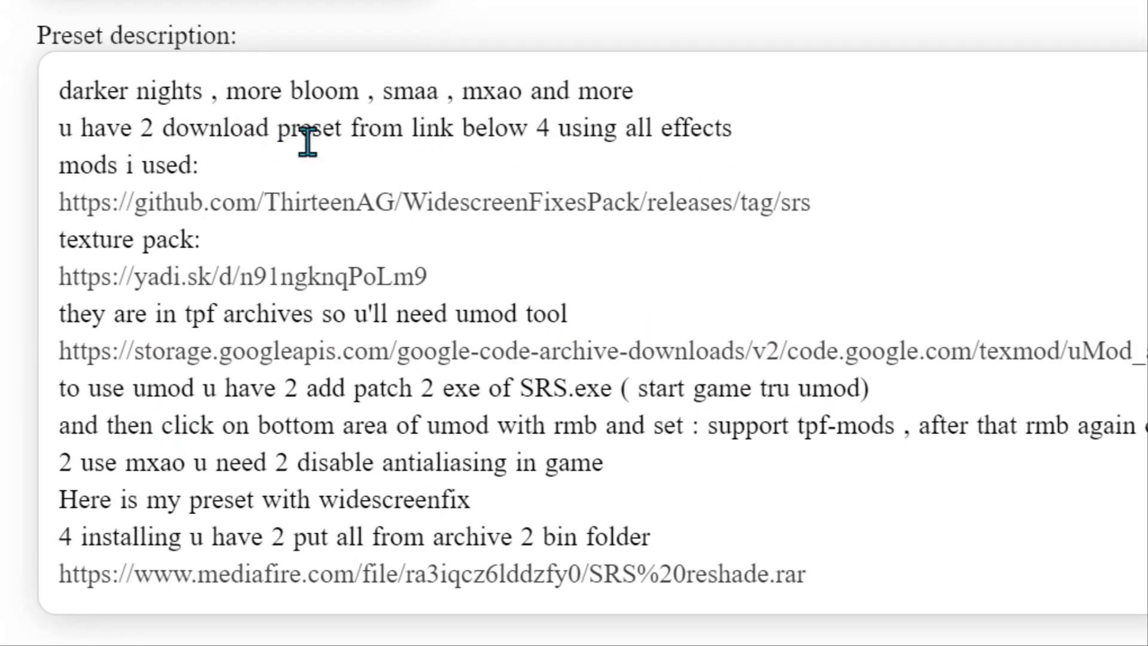
{"action": "double_click", "coordinate": [419, 114]}
{"action": "left_click", "coordinate": [521, 126]}
{"action": "double_click", "coordinate": [499, 91]}
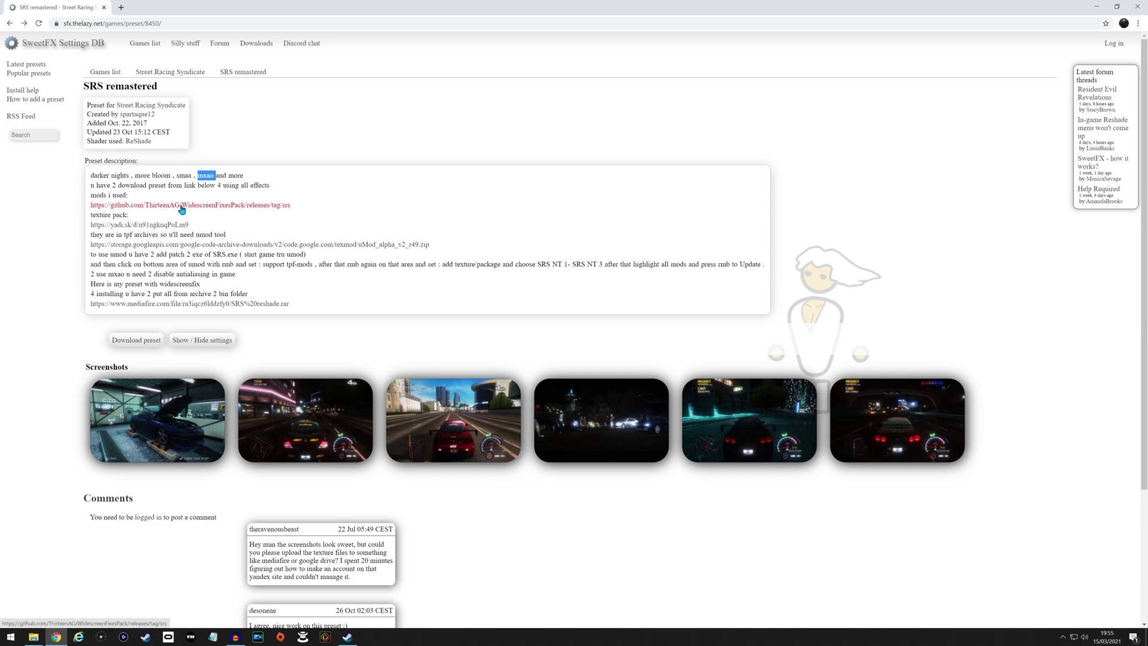
{"action": "left_click", "coordinate": [181, 206]}
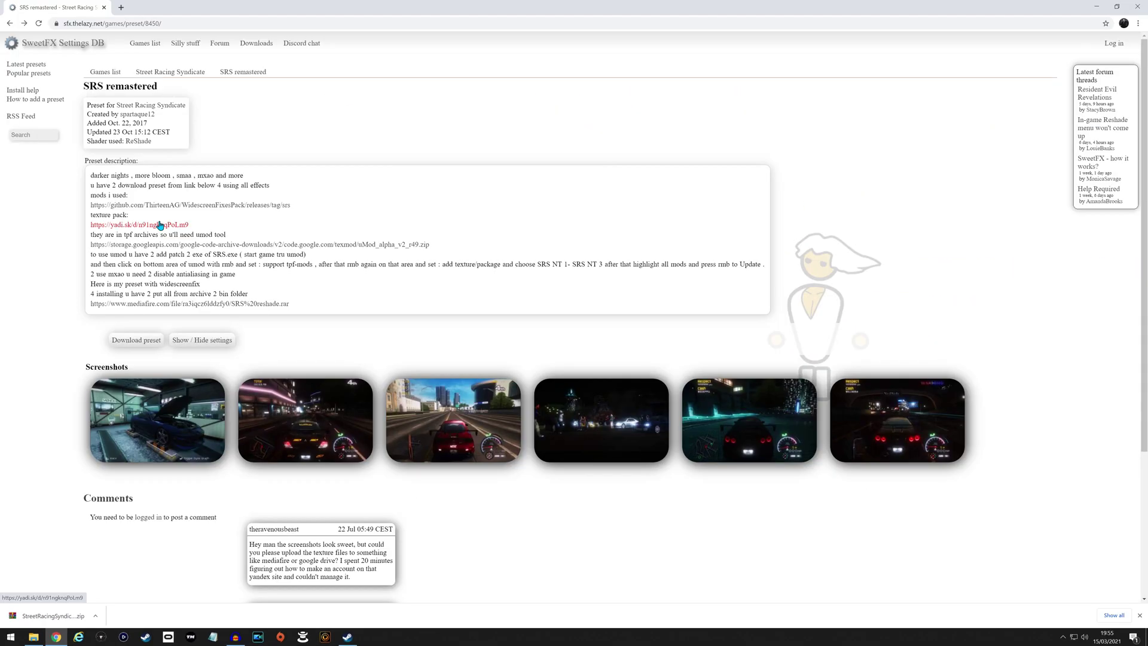
Step: Examine the texture pack's Yandex Disk page for srs_nt_part_1.rar and the comment about the texture files on the preset page
{"action": "left_click", "coordinate": [156, 227]}
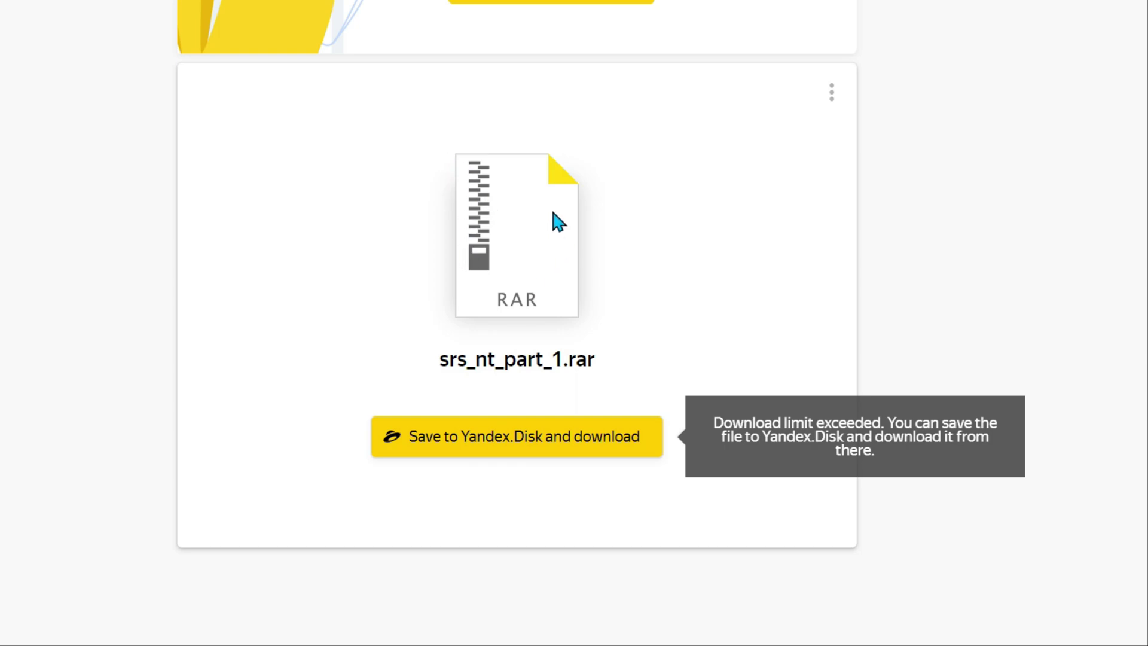
{"action": "left_click_drag", "start_coordinate": [506, 228], "coordinate": [454, 222]}
{"action": "left_click", "coordinate": [637, 361]}
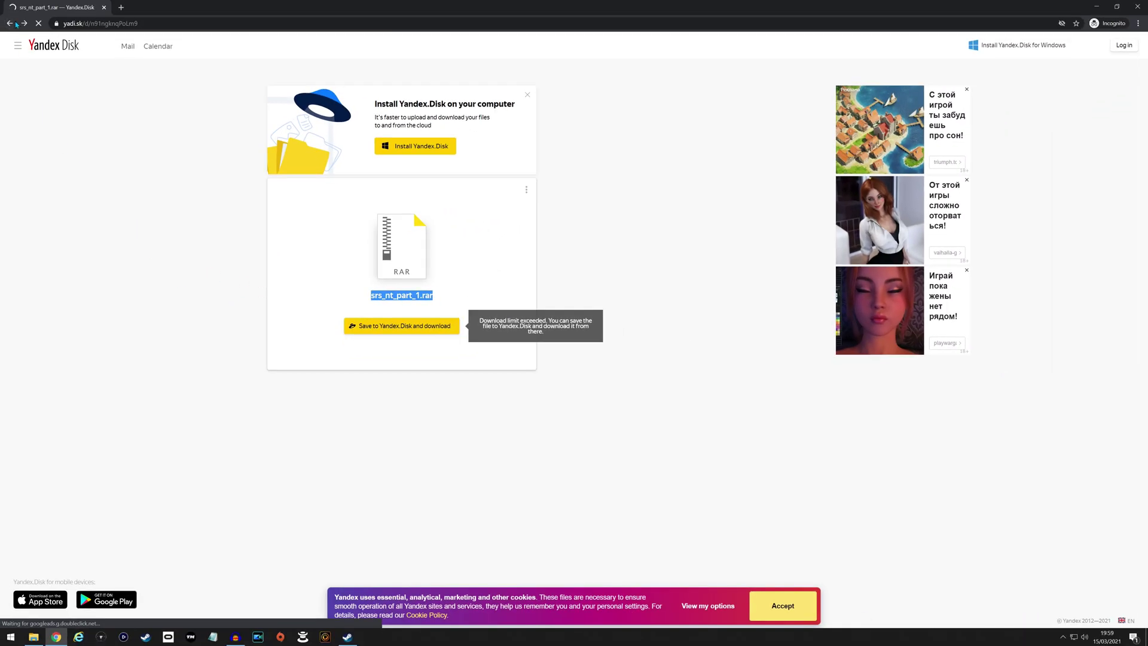
{"action": "left_click", "coordinate": [13, 23]}
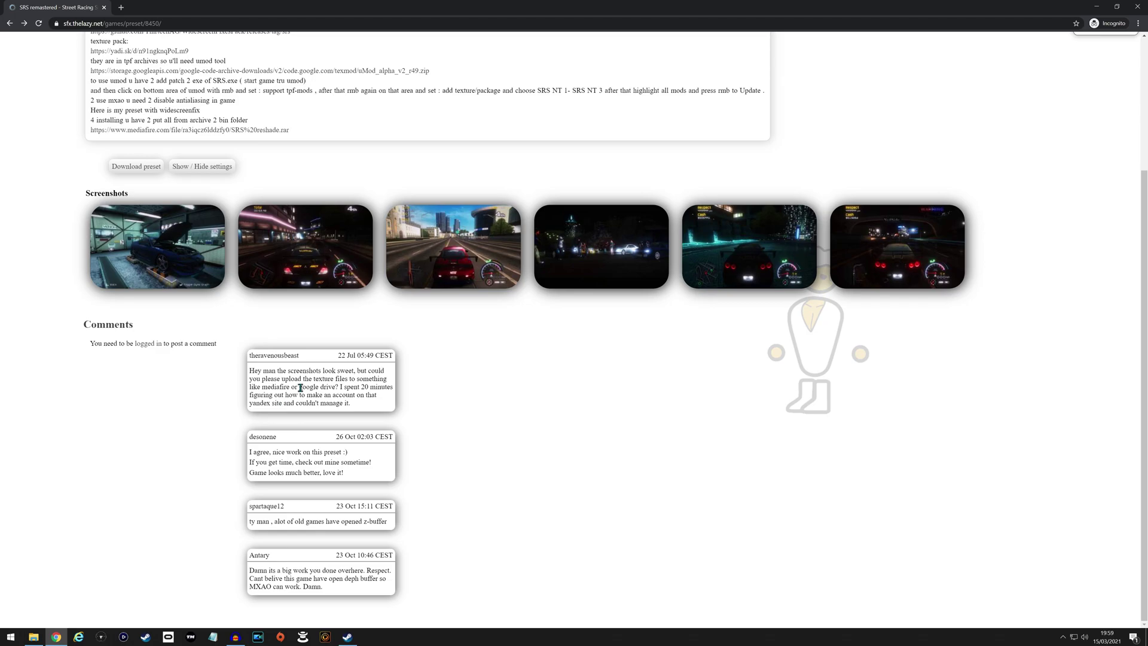
{"action": "left_click_drag", "start_coordinate": [328, 387], "coordinate": [374, 396]}
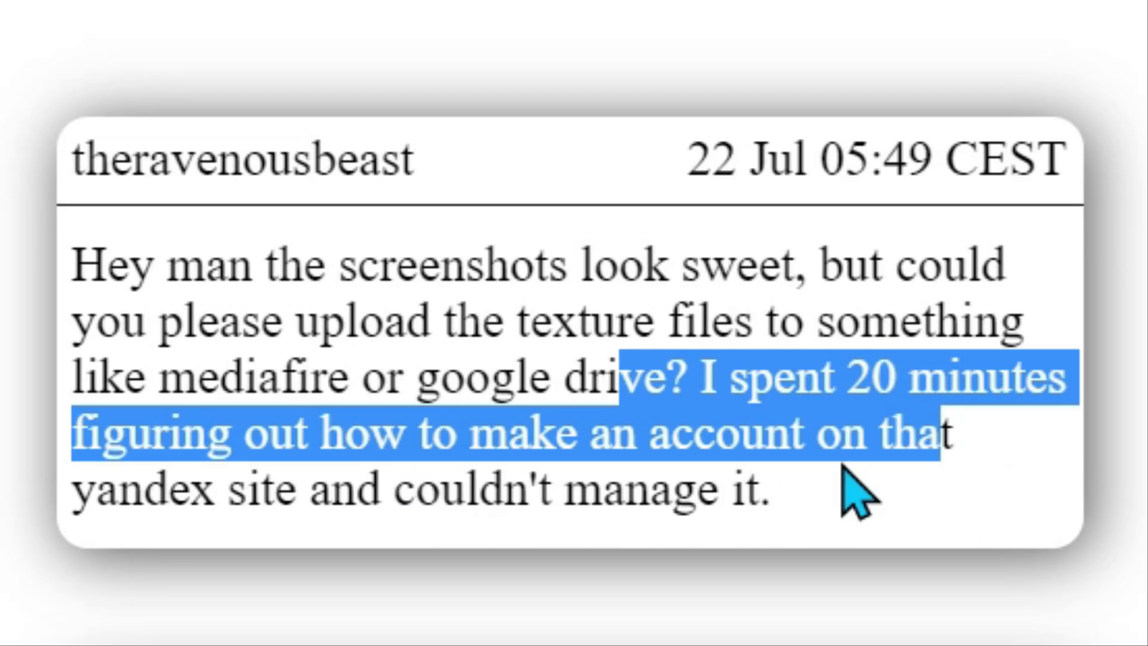
Step: Switch to File Explorer, create a folder named Textures in Remastered Tutorial and move srs_nt_part_1.rar into it
{"action": "left_click", "coordinate": [140, 639]}
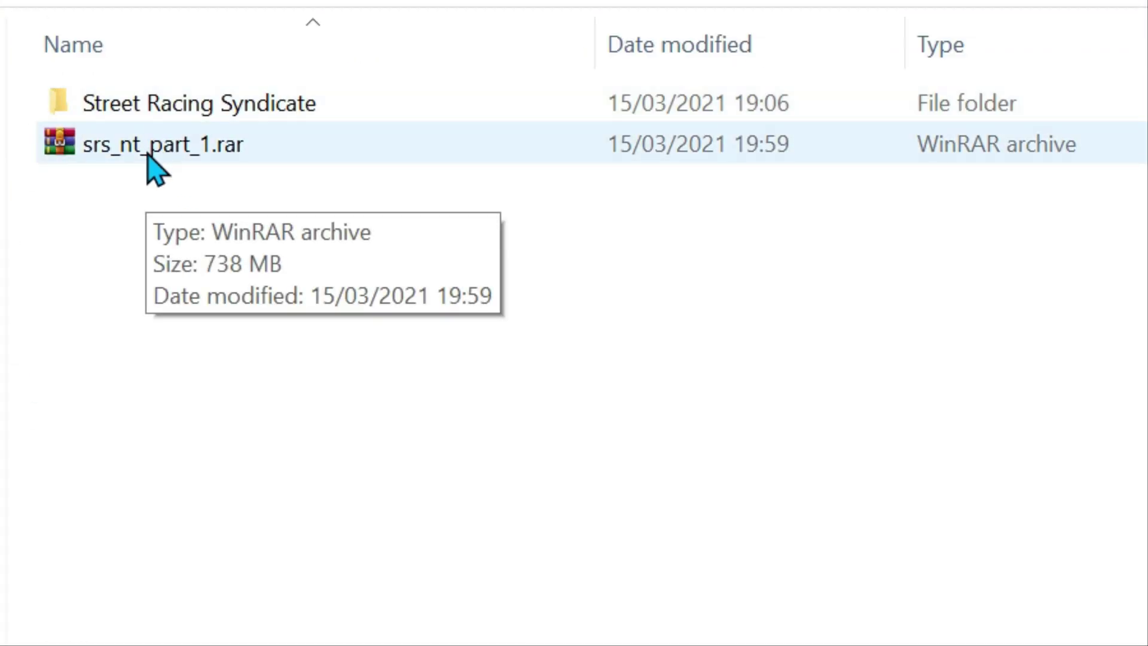
{"action": "key", "text": "alt+Tab"}
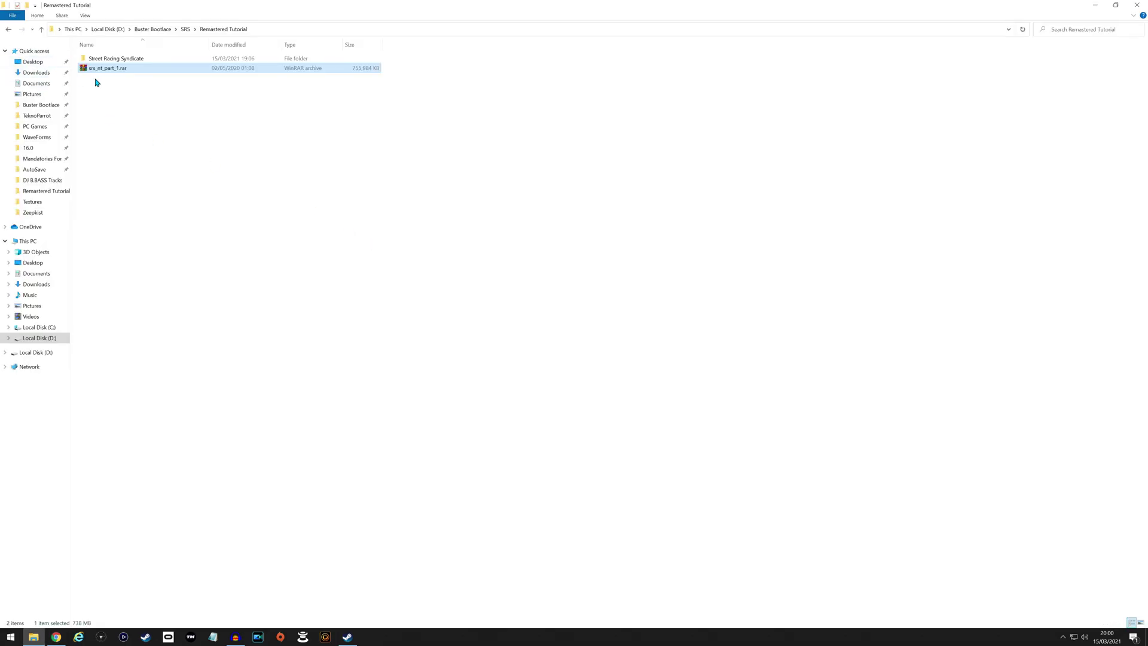
{"action": "left_click", "coordinate": [154, 105]}
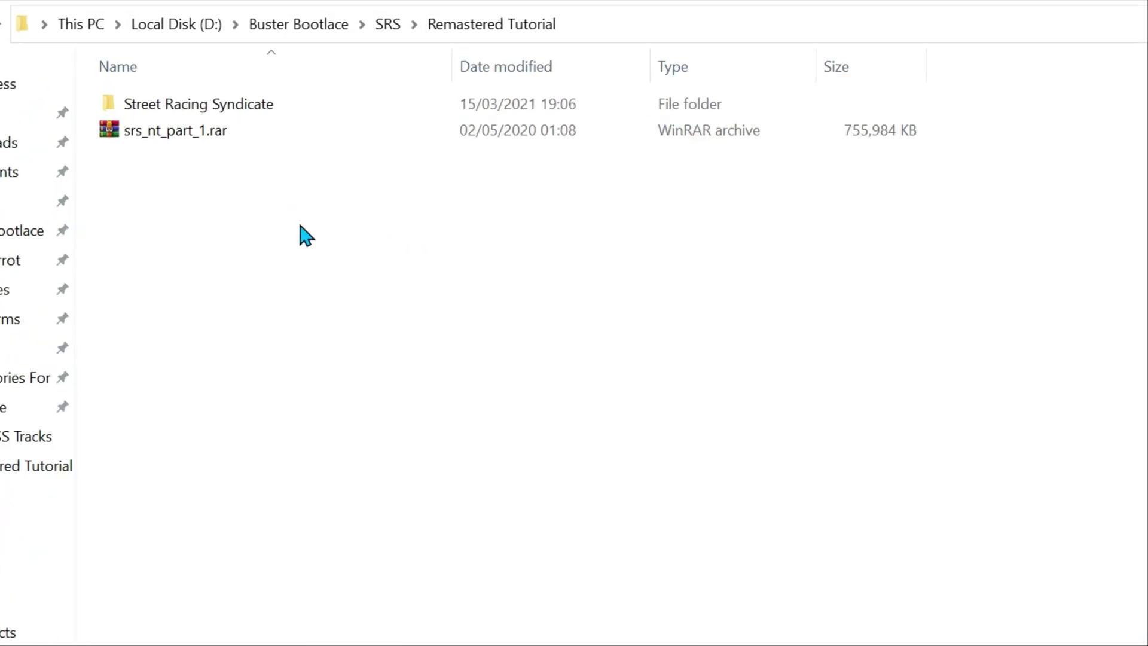
{"action": "key", "text": "ctrl+shift+n"}
{"action": "type", "text": "Tex"}
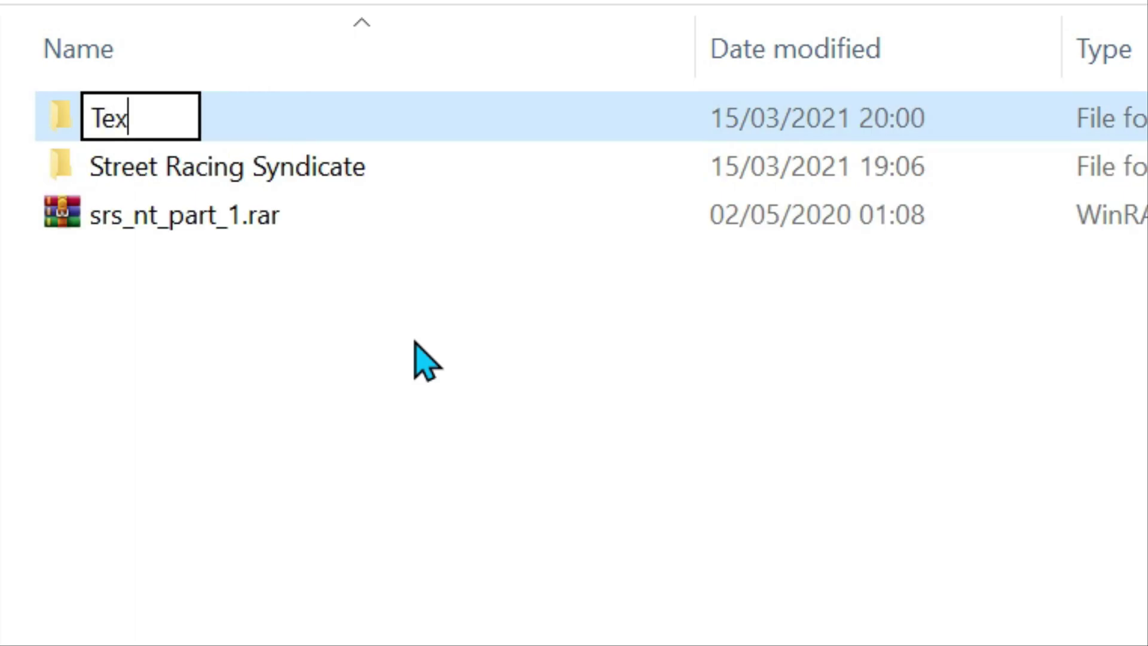
{"action": "type", "text": "tures"}
{"action": "key", "text": "Return"}
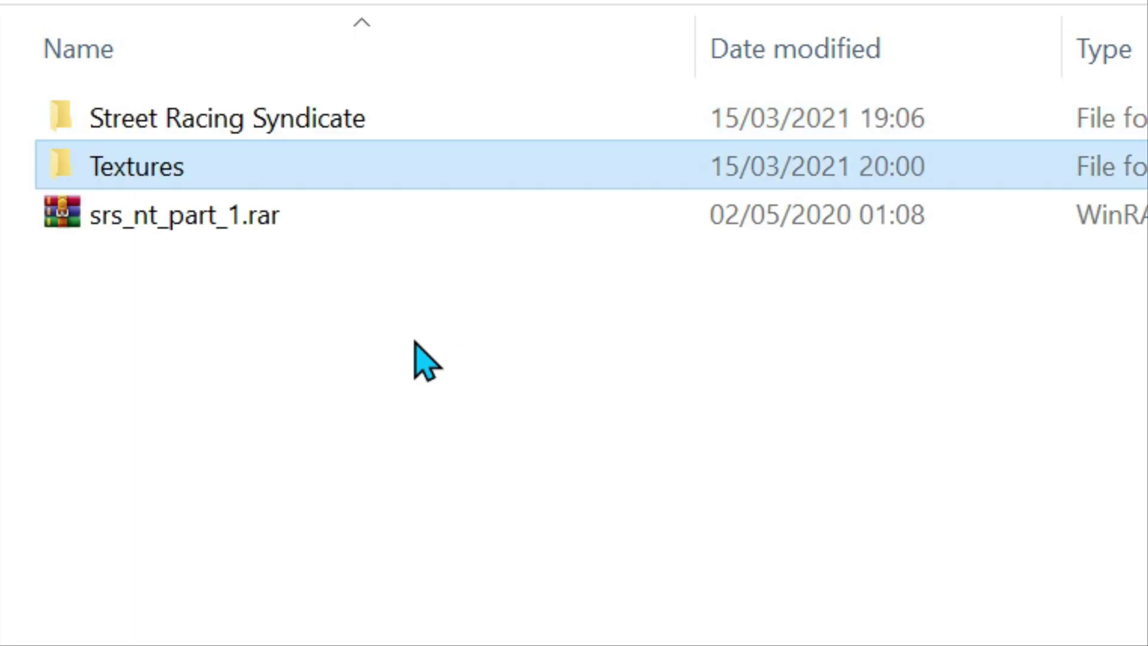
{"action": "left_click", "coordinate": [217, 215]}
{"action": "left_click_drag", "start_coordinate": [216, 215], "coordinate": [169, 177]}
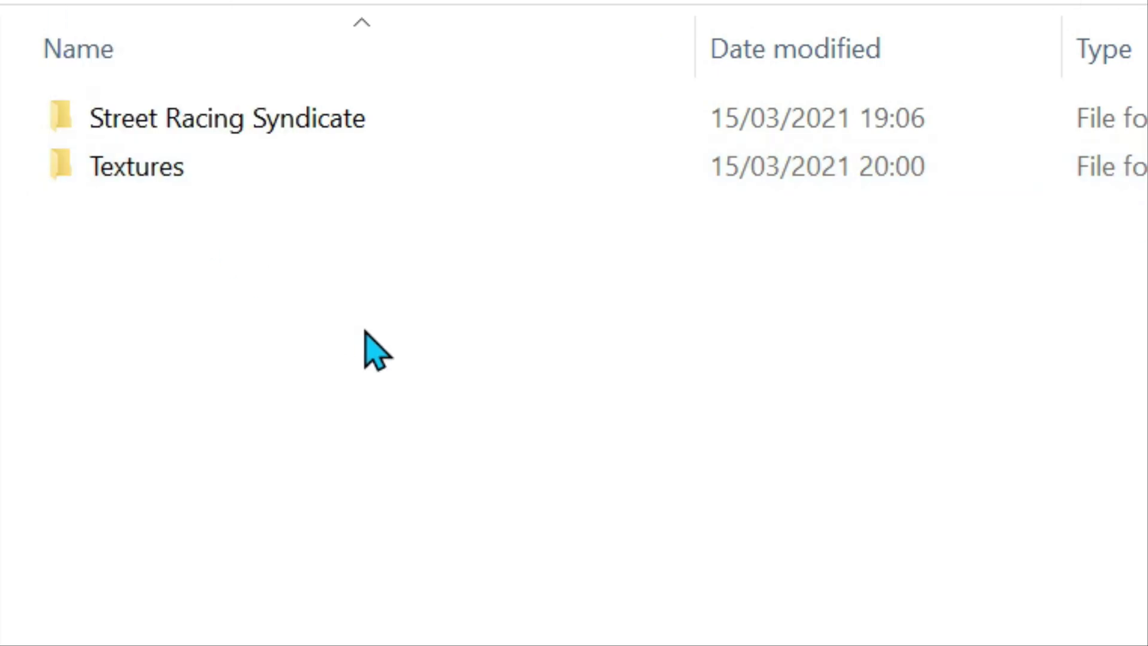
Step: Return to the SRS remastered preset page in the browser and download uMod_alpha_v2_r49.zip from its link
{"action": "key", "text": "alt+Tab"}
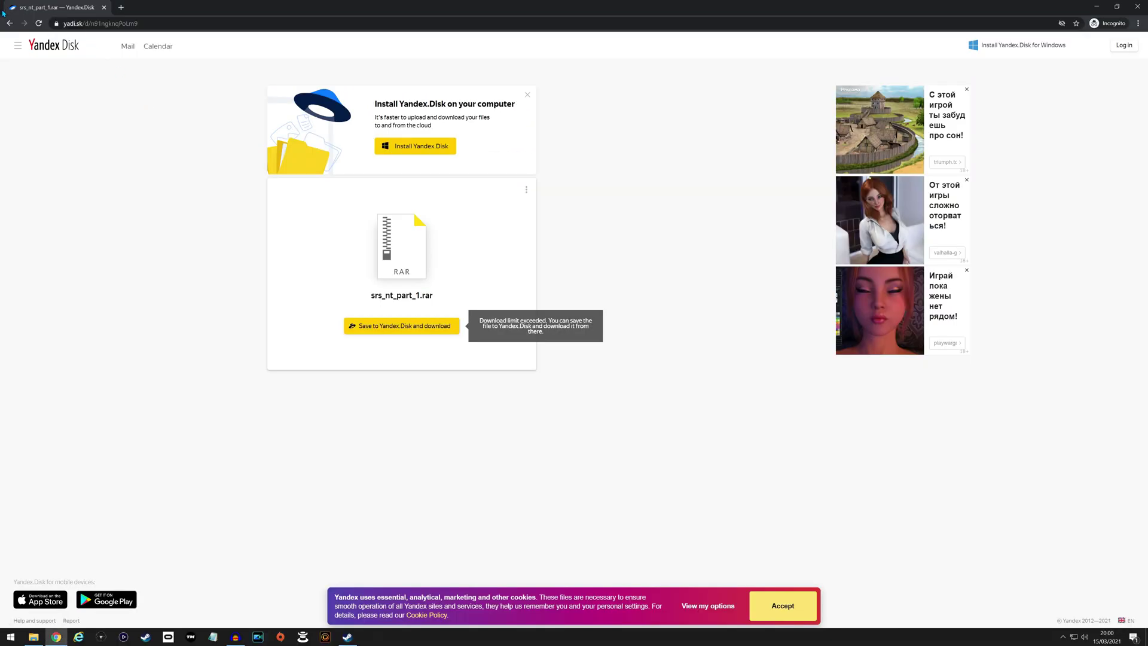
{"action": "left_click", "coordinate": [10, 24]}
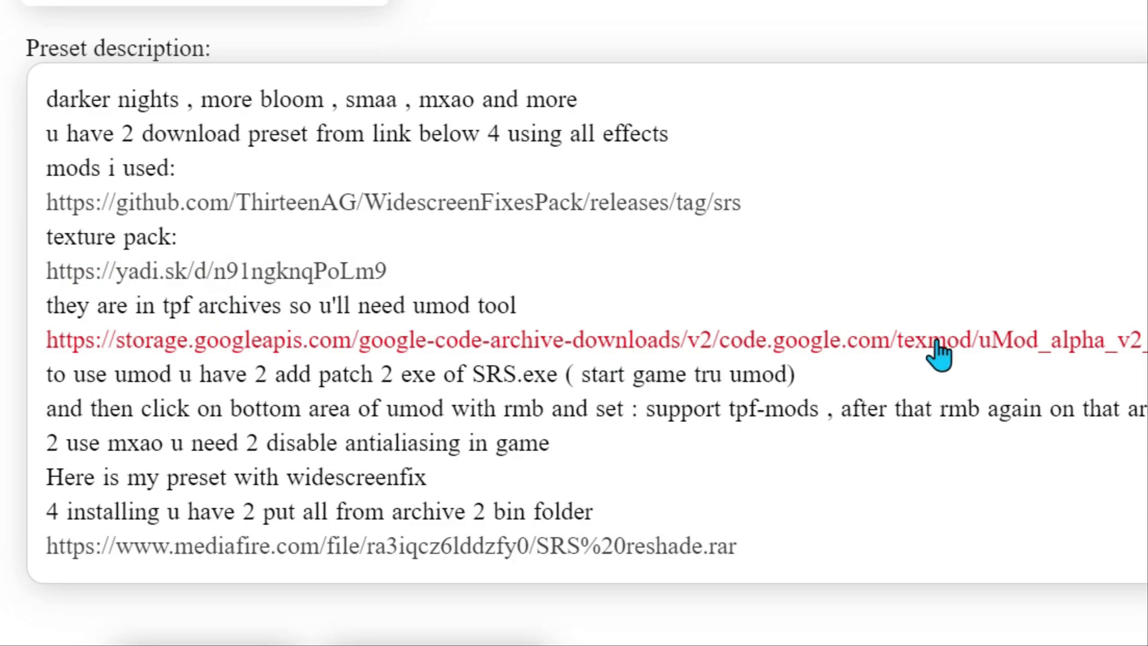
{"action": "left_click", "coordinate": [939, 353]}
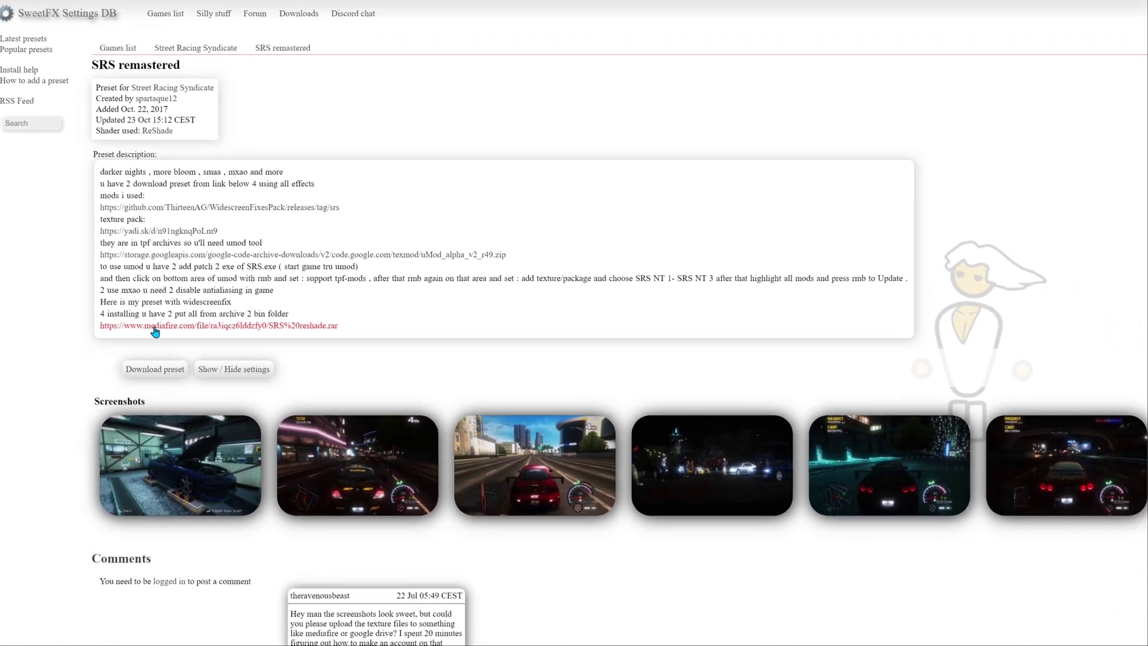
Step: Download SRS reshade.rar from the preset page's MediaFire link, consenting to data use and closing the advert window
{"action": "left_click", "coordinate": [215, 577]}
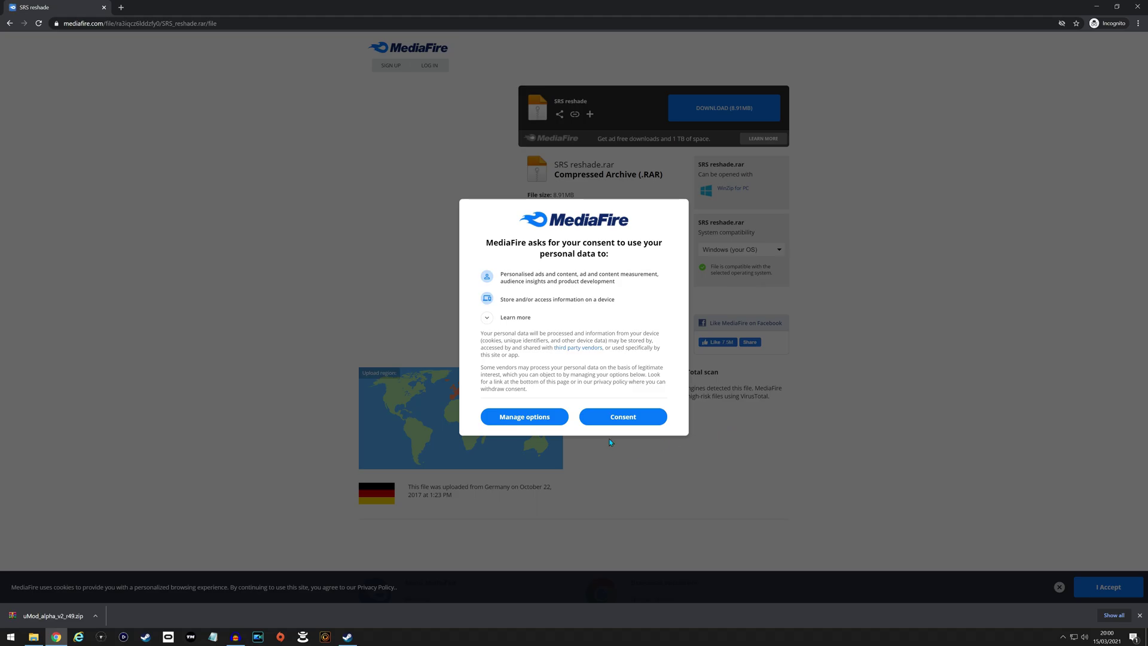
{"action": "left_click", "coordinate": [622, 417]}
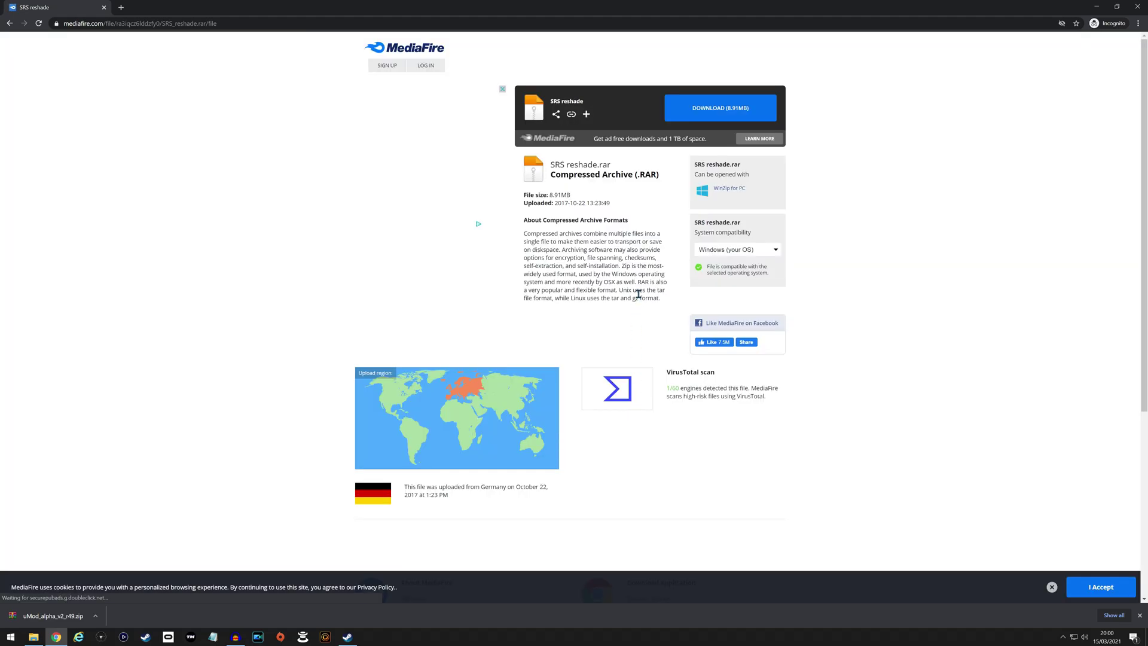
{"action": "left_click", "coordinate": [708, 120]}
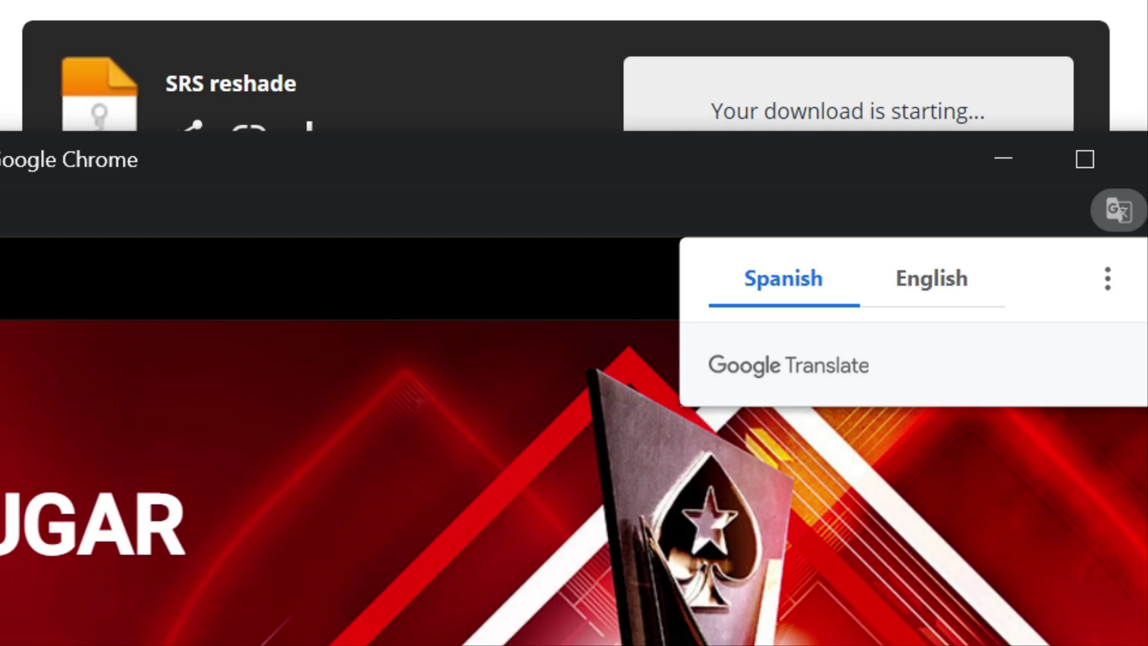
{"action": "left_click", "coordinate": [1139, 159]}
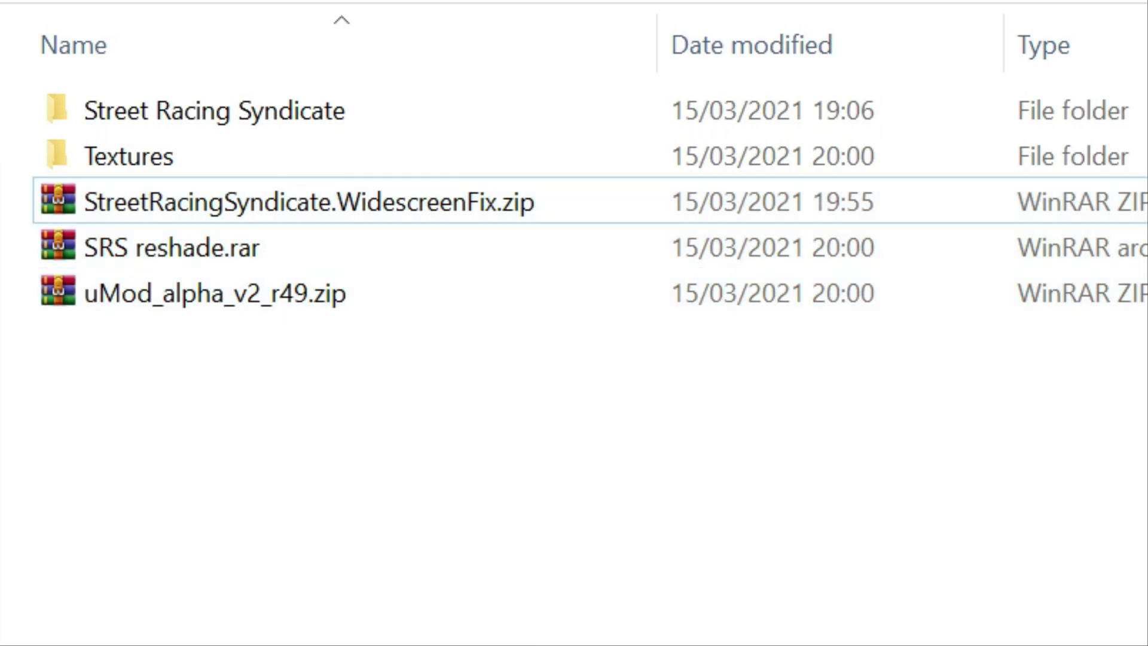
Step: In File Explorer, create a folder named Windscreen Fix and move StreetRacingSyndicate.WidescreenFix.zip into the Street Racing Syndicate folder
{"action": "key", "text": "ctrl+shift+n"}
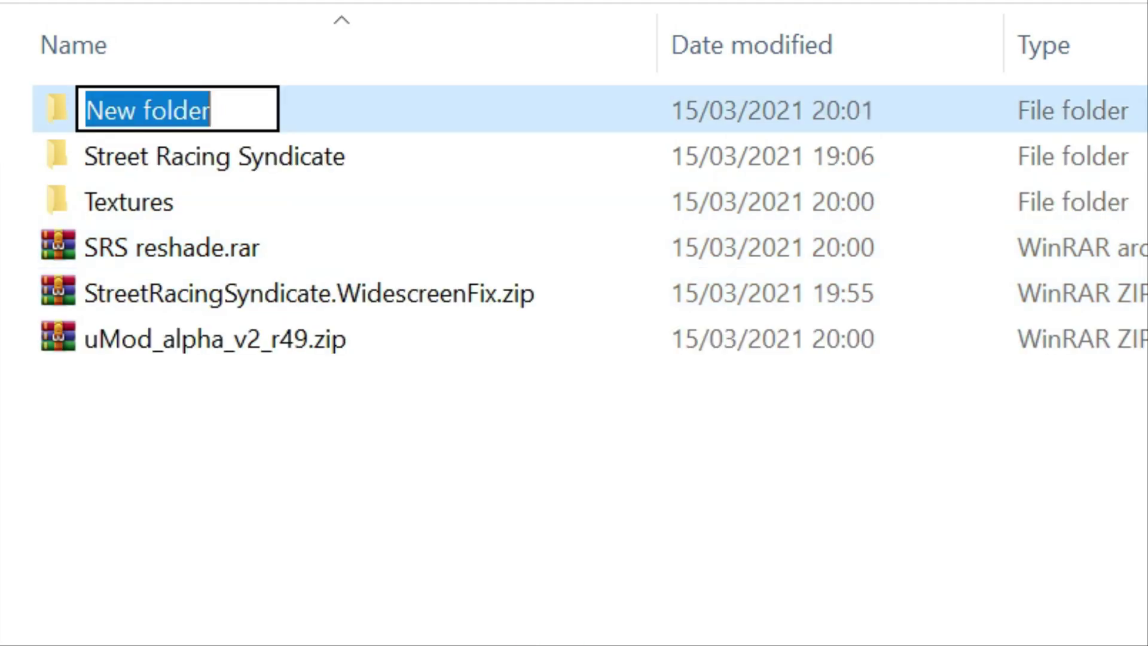
{"action": "type", "text": "Win"}
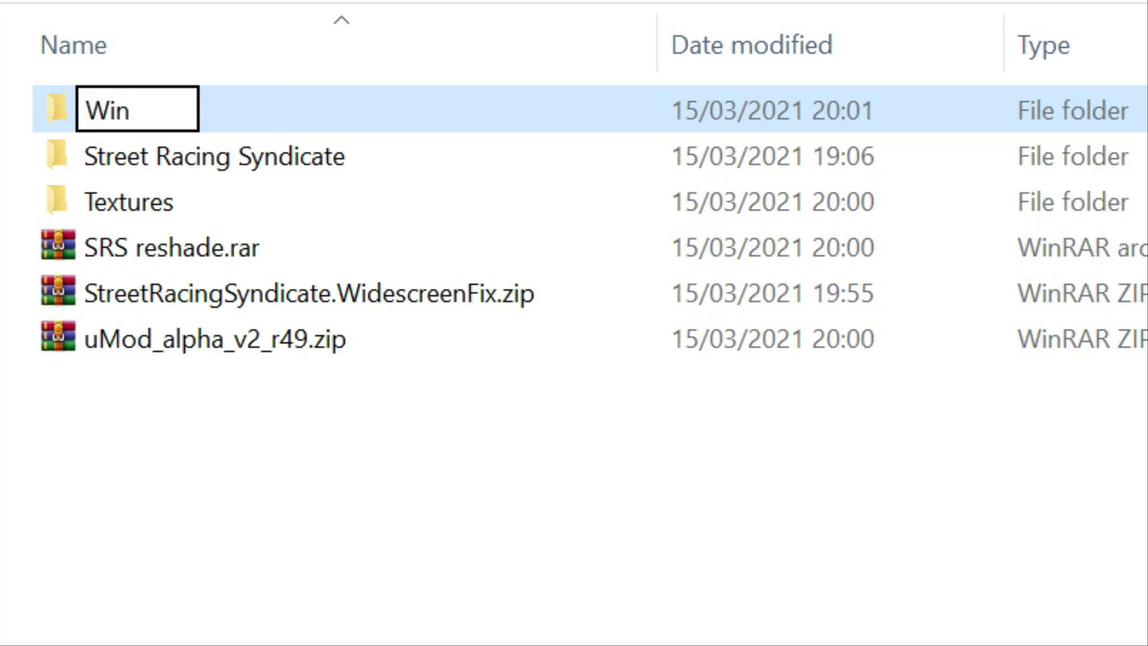
{"action": "type", "text": "dscreen Fix"}
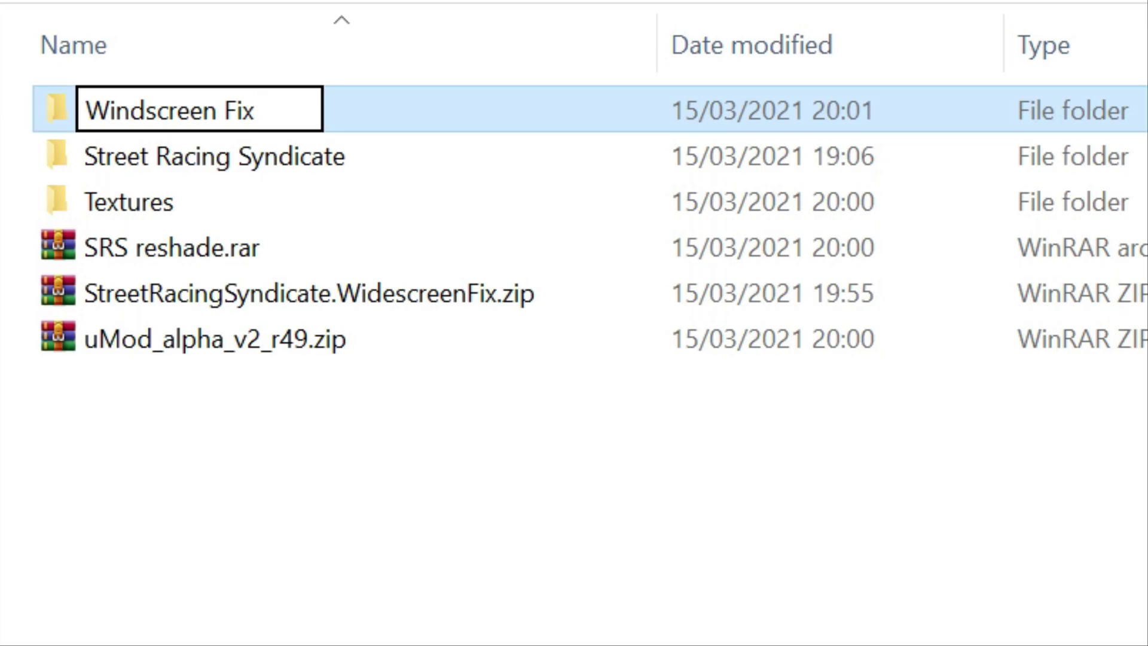
{"action": "key", "text": "Return"}
{"action": "left_click_drag", "start_coordinate": [320, 313], "coordinate": [243, 113]}
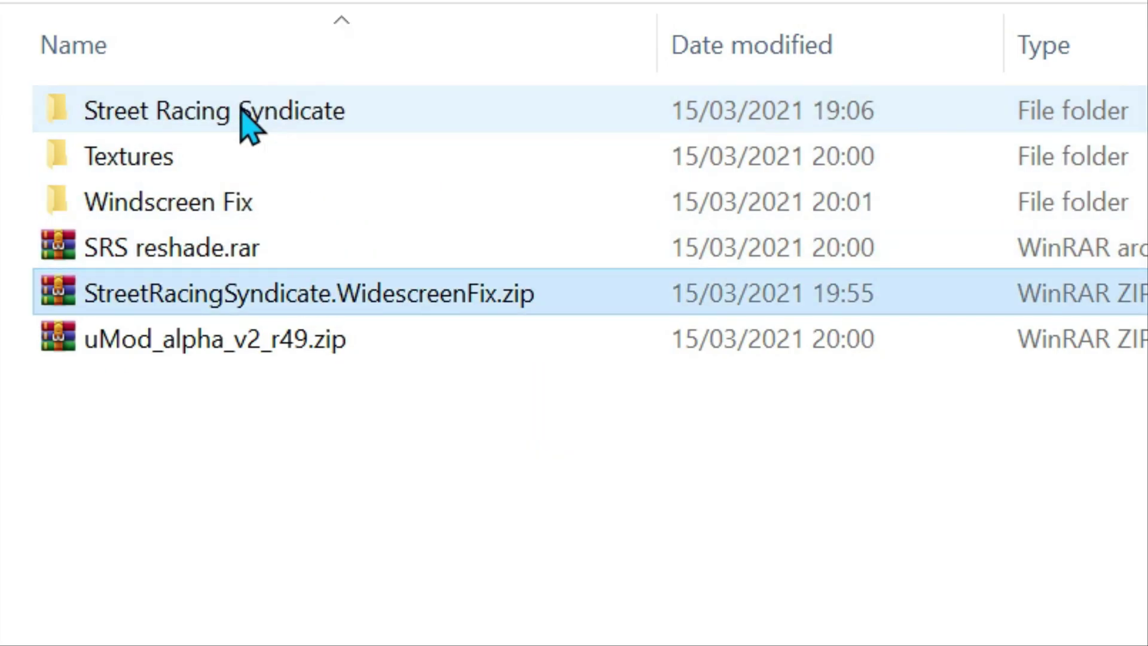
Step: Create a folder named Reshader in Remastered Tutorial and move SRS reshade.rar into it
{"action": "key", "text": "ctrl+shift+n"}
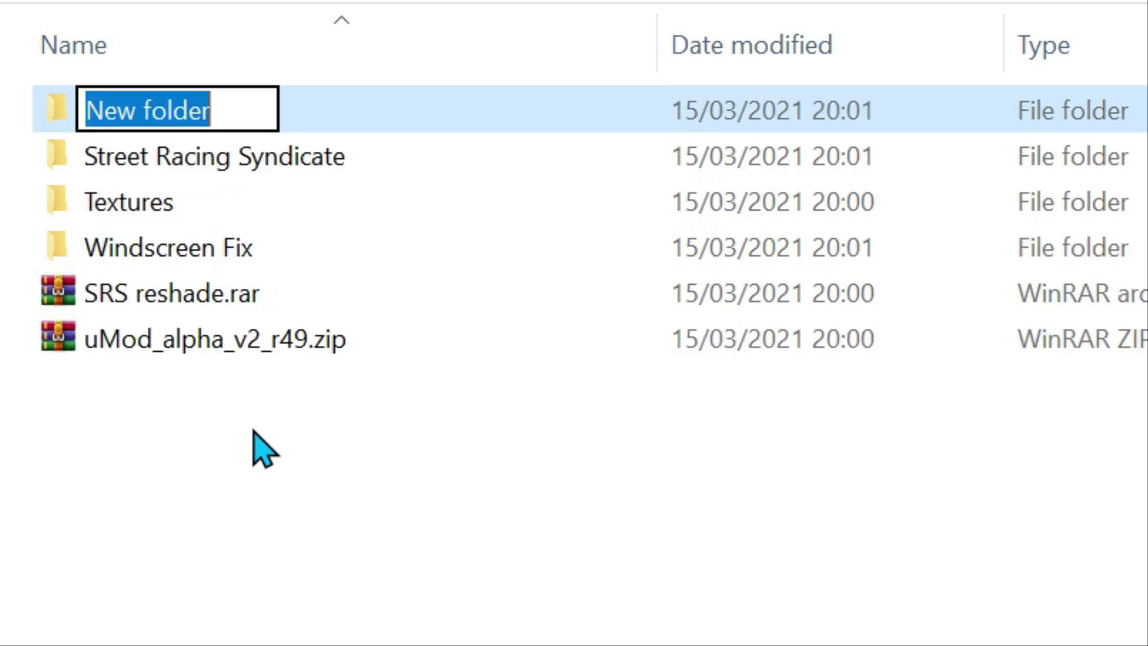
{"action": "type", "text": "Reshader"}
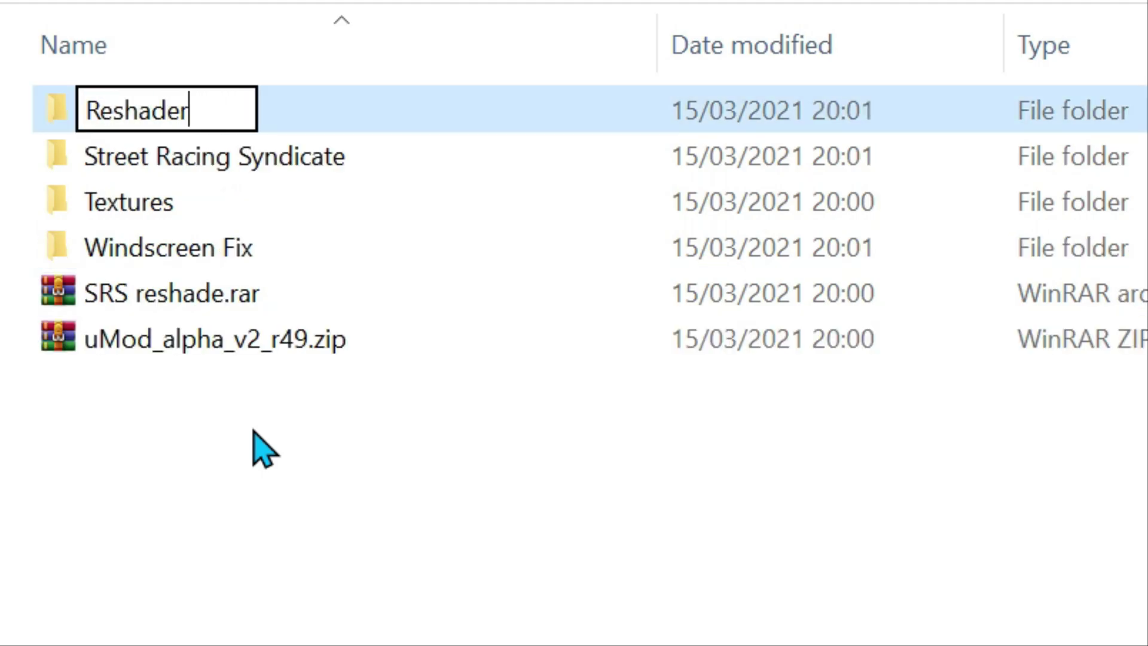
{"action": "left_click", "coordinate": [77, 505]}
{"action": "left_click_drag", "start_coordinate": [192, 307], "coordinate": [128, 124]}
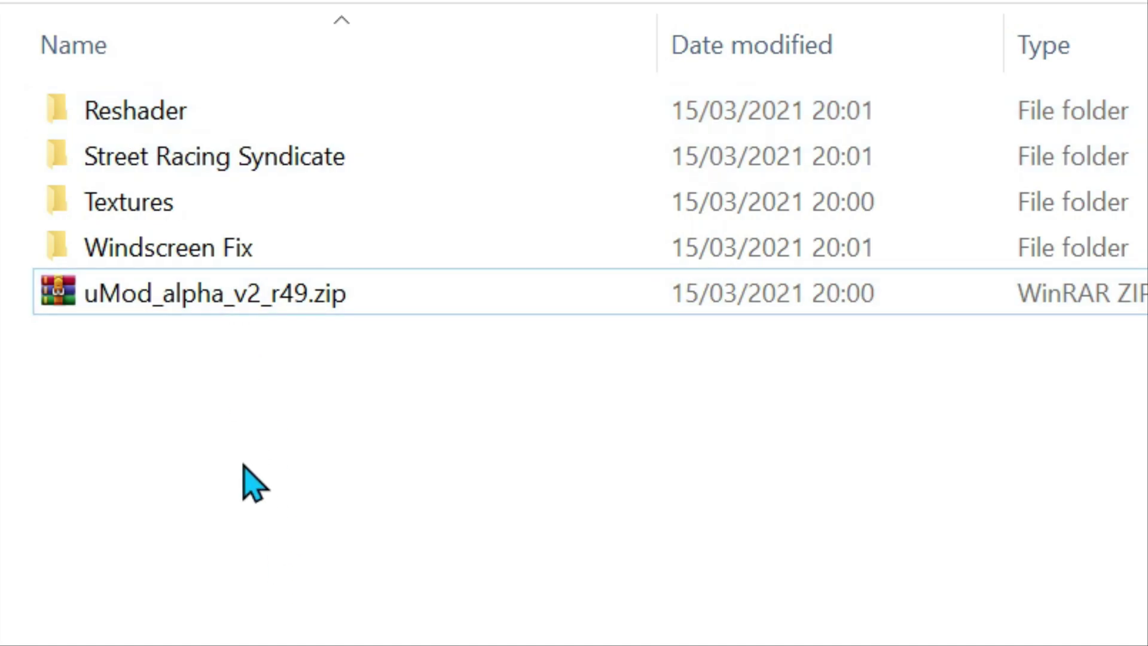
Step: Create a folder named uMod in Remastered Tutorial and move uMod_alpha_v2_r49.zip into it
{"action": "key", "text": "ctrl+shift+n"}
{"action": "type", "text": "UMo"}
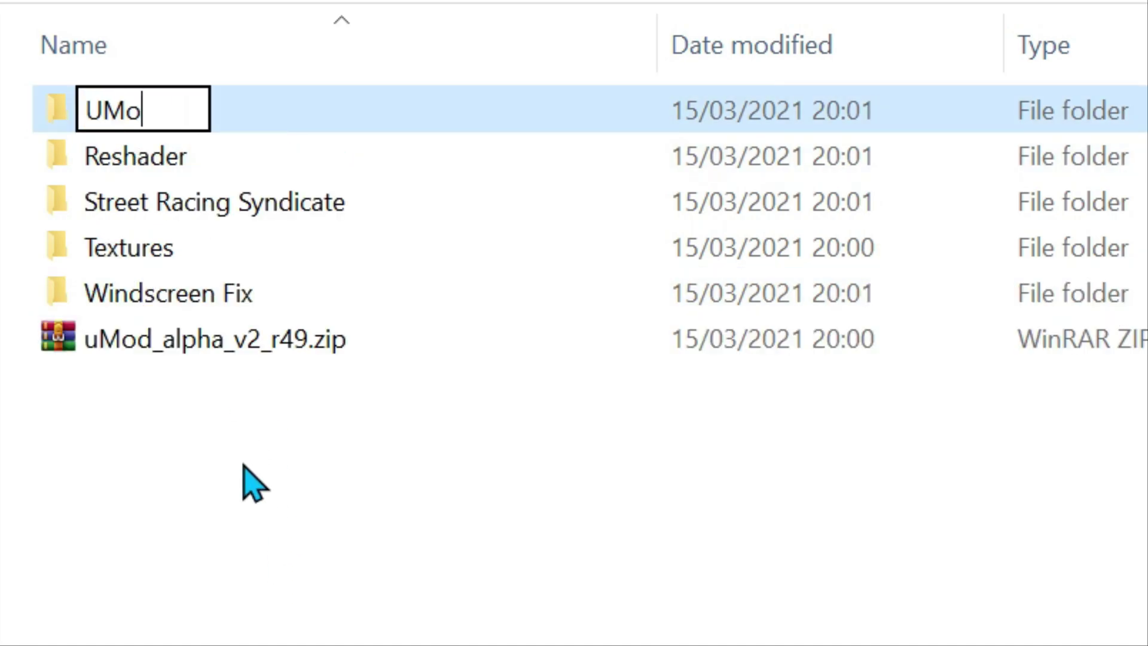
{"action": "type", "text": "d"}
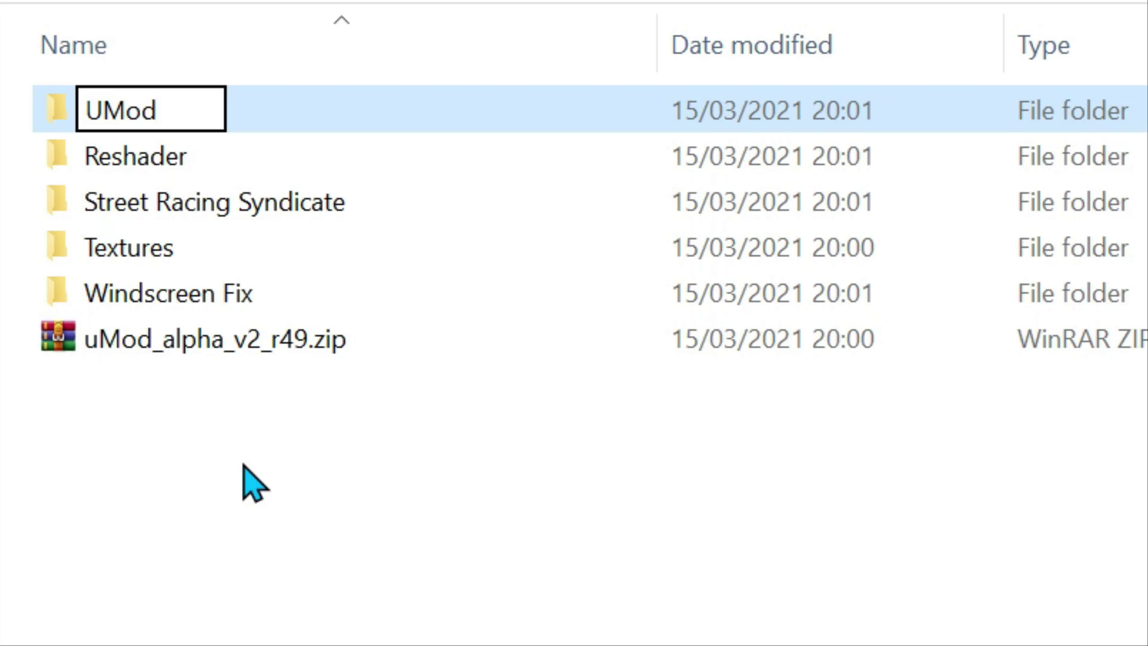
{"action": "key", "text": "Delete"}
{"action": "type", "text": "u"}
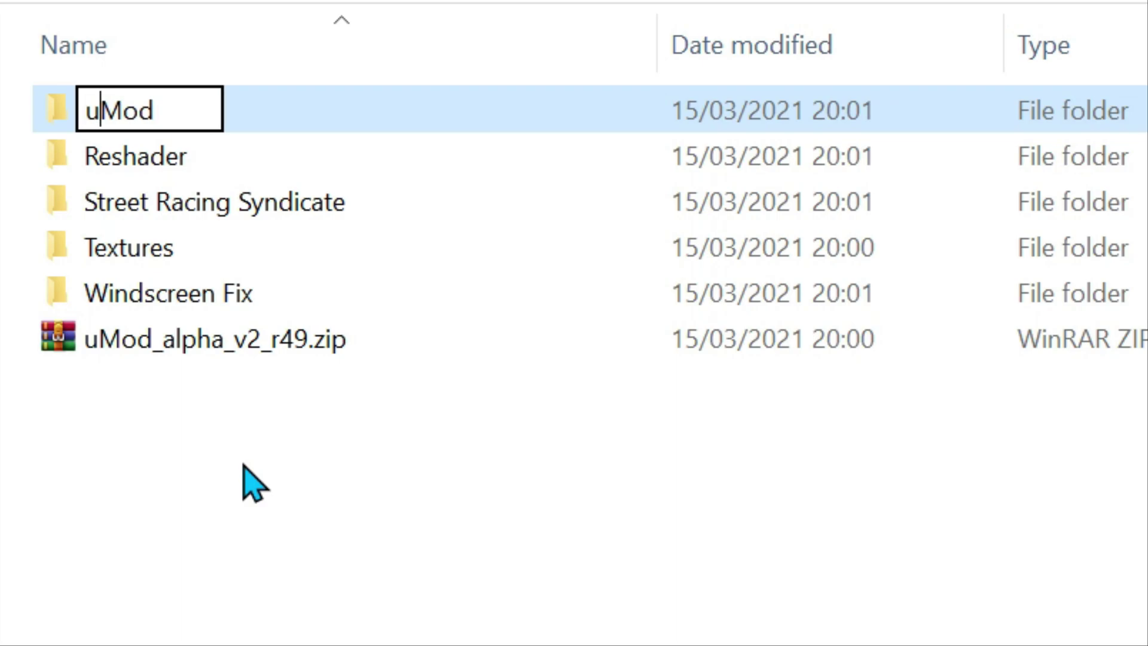
{"action": "key", "text": "Return"}
{"action": "left_click_drag", "start_coordinate": [269, 372], "coordinate": [128, 256]}
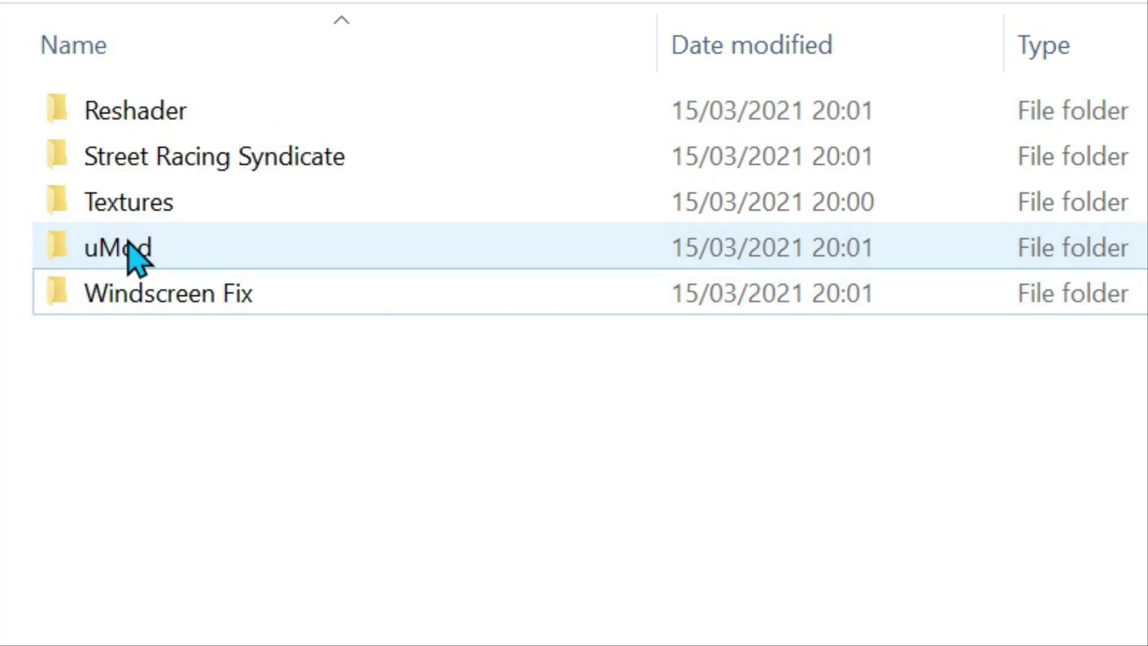
Step: Extract srs_nt_part_1.rar in the Textures folder into an srs_nt_part_1 subfolder and select the SRS NT 1 to 3 .tpf files inside
{"action": "mouse_move", "coordinate": [141, 261]}
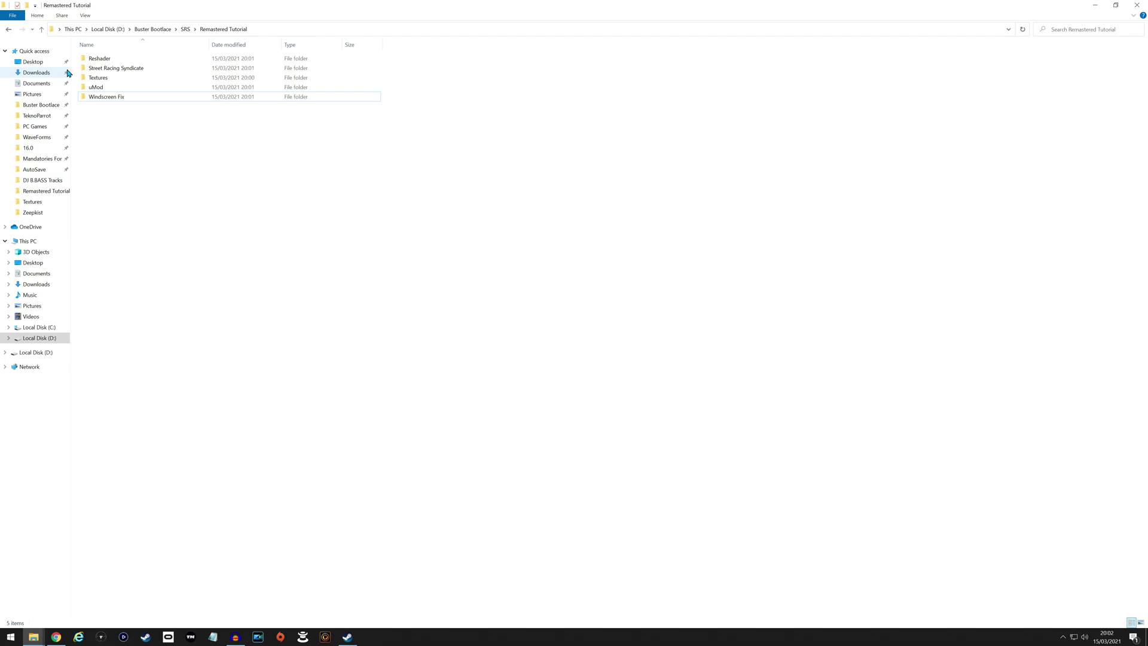
{"action": "double_click", "coordinate": [97, 78]}
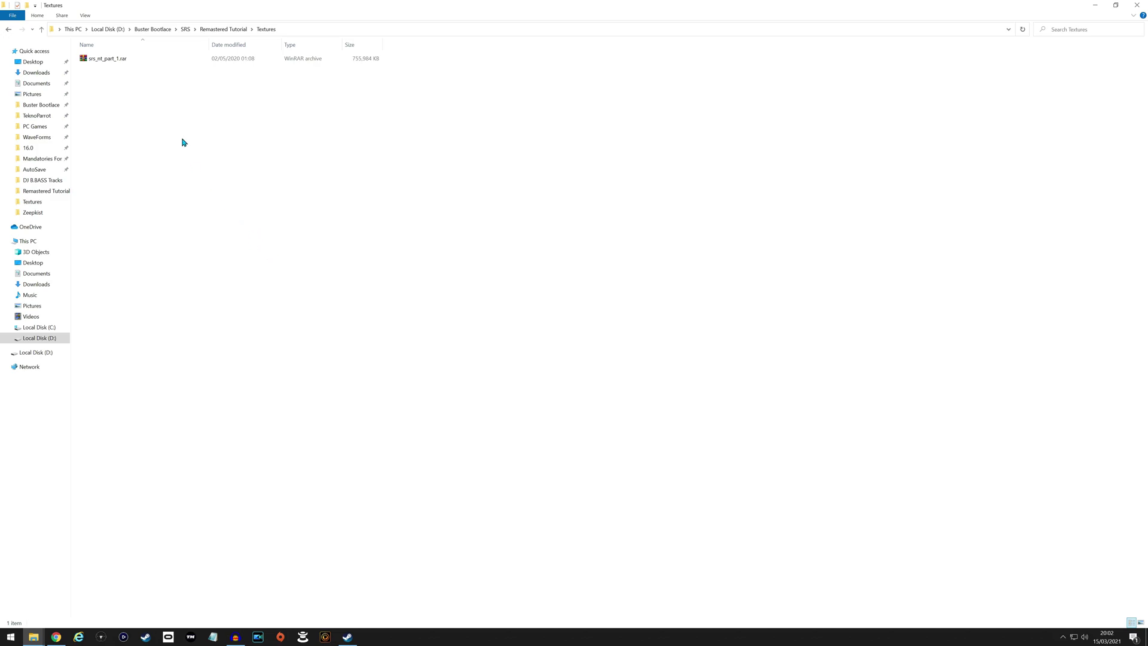
{"action": "left_click", "coordinate": [108, 59]}
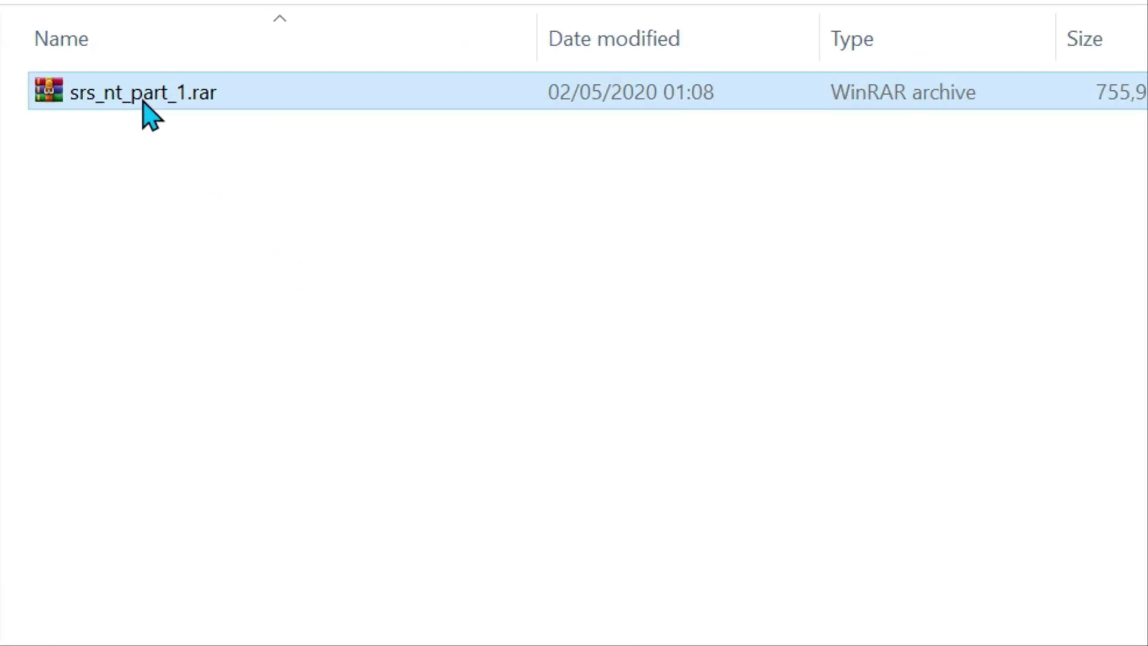
{"action": "right_click", "coordinate": [143, 101]}
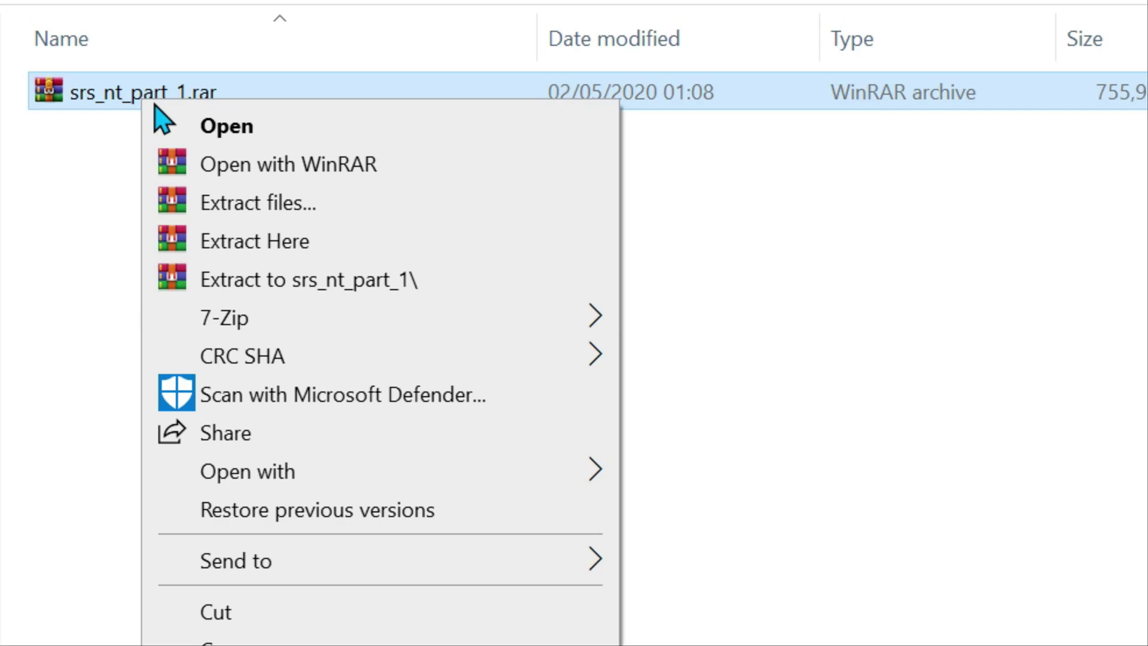
{"action": "left_click", "coordinate": [262, 212]}
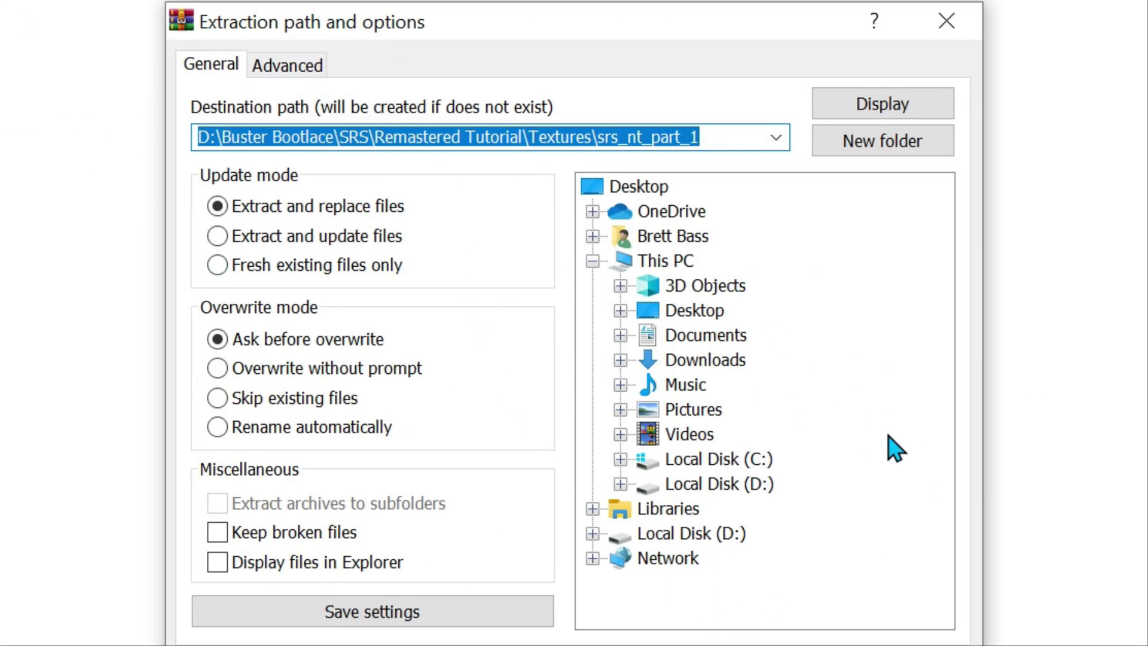
{"action": "left_click", "coordinate": [762, 643]}
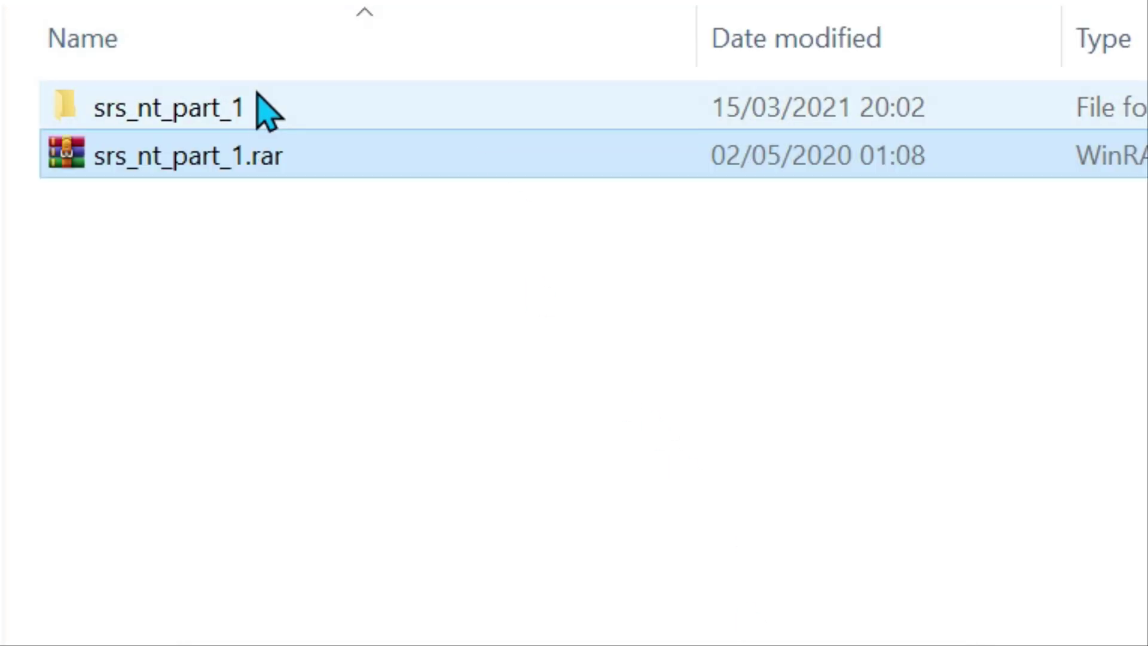
{"action": "double_click", "coordinate": [266, 111]}
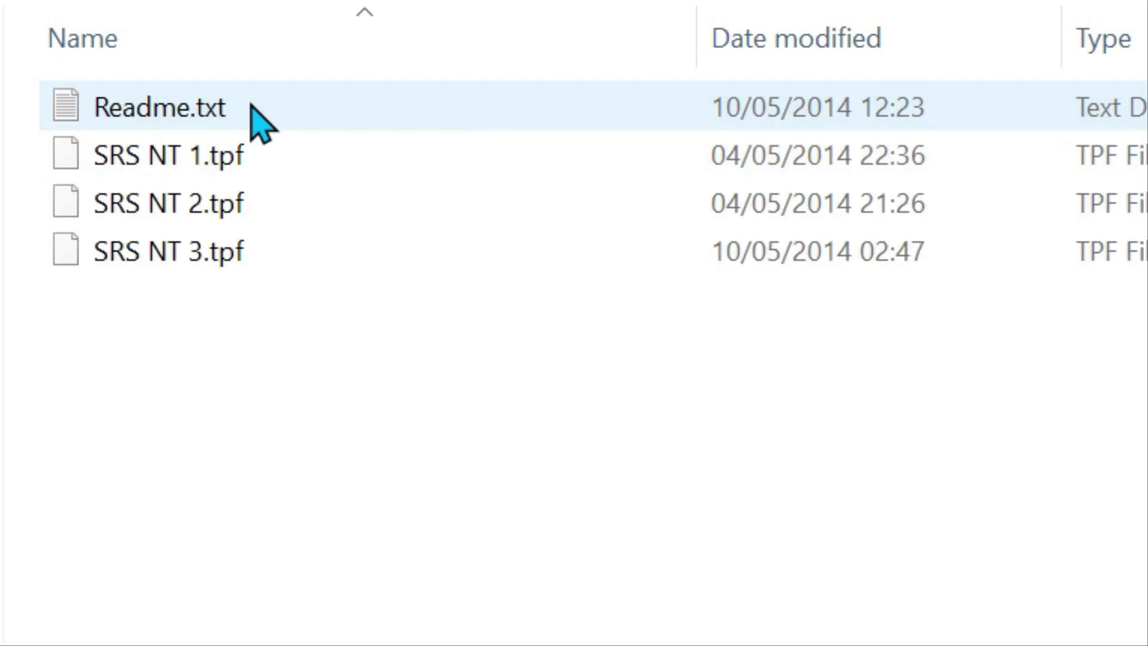
{"action": "left_click_drag", "start_coordinate": [290, 387], "coordinate": [209, 155]}
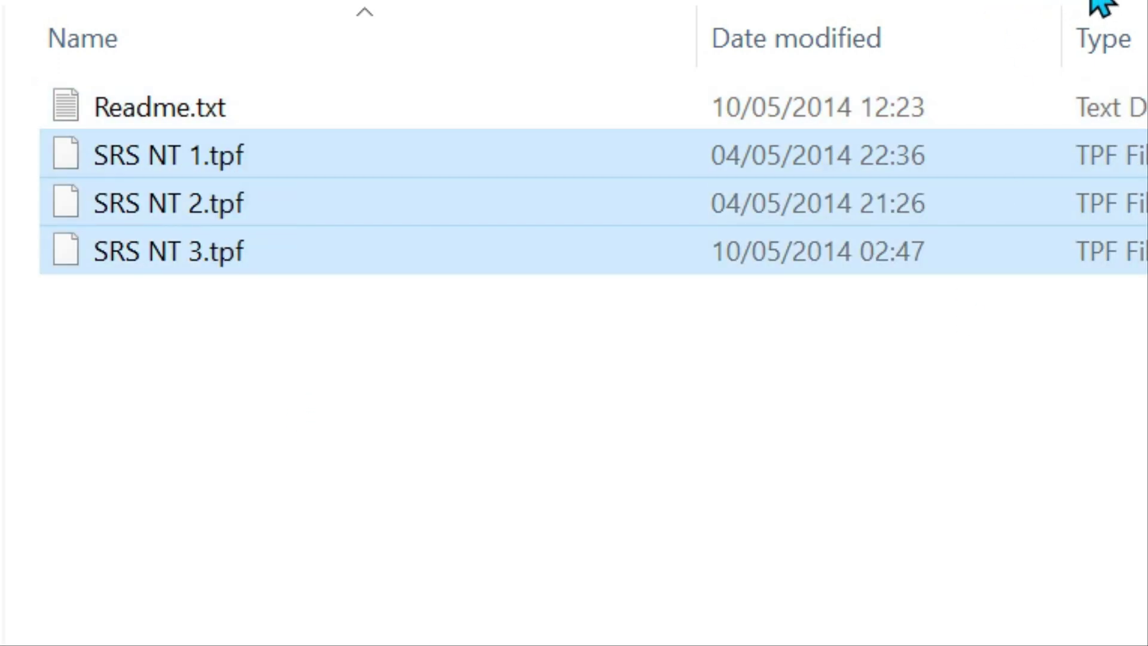
Step: Go to the uMod folder in Remastered Tutorial and extract uMod_alpha_v2_r49.zip directly there
{"action": "key", "text": "alt+Up"}
{"action": "key", "text": "alt+Up"}
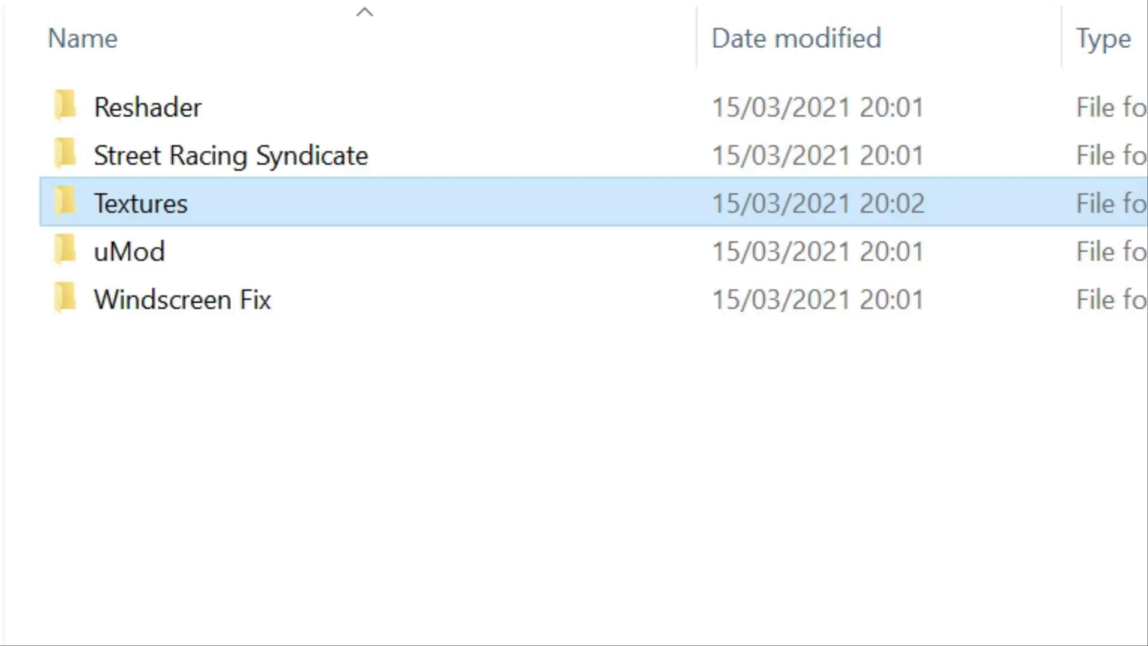
{"action": "double_click", "coordinate": [213, 250]}
{"action": "right_click", "coordinate": [160, 116]}
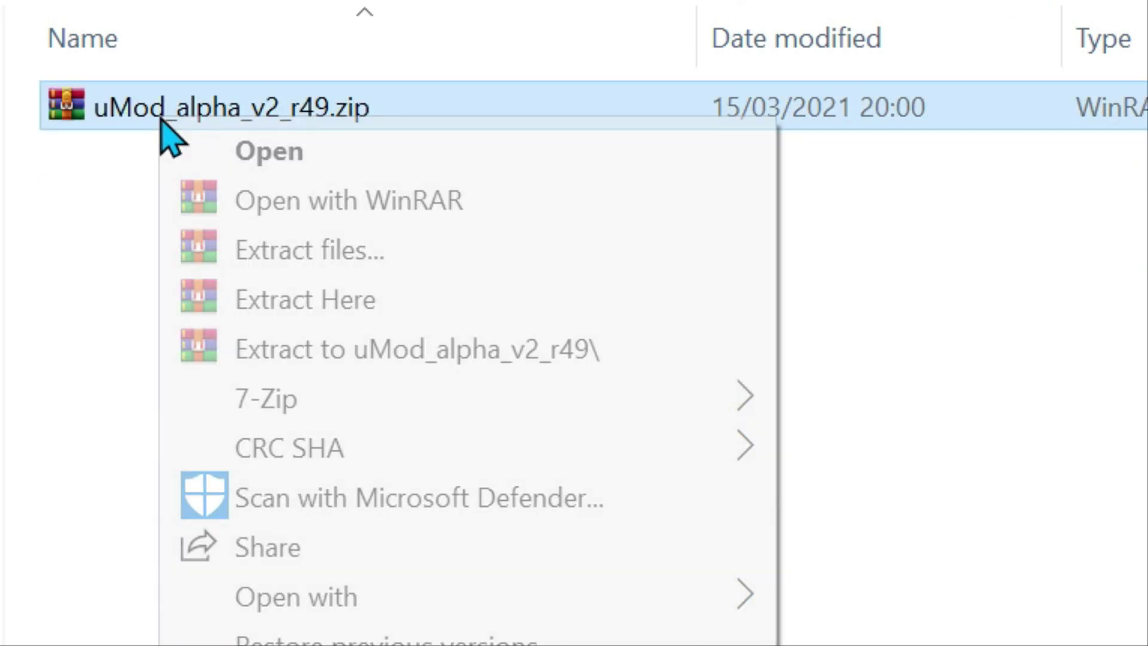
{"action": "left_click", "coordinate": [349, 303]}
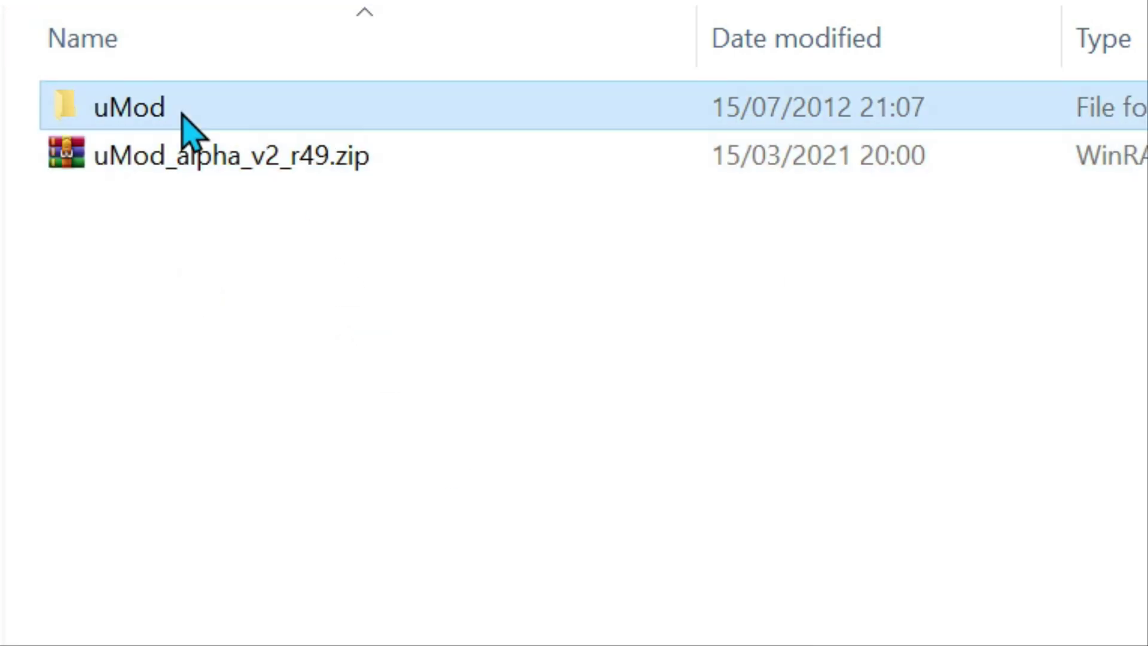
Step: Look through the extracted uMod folder and launch uMod.exe from it
{"action": "double_click", "coordinate": [182, 114]}
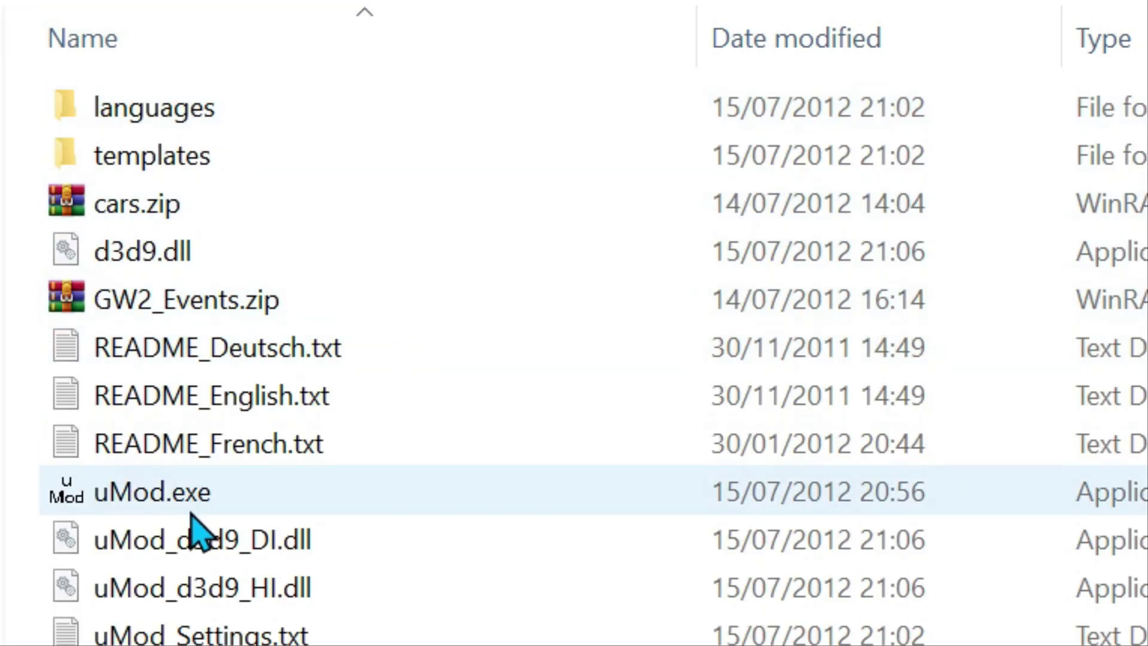
{"action": "key", "text": "alt+Up"}
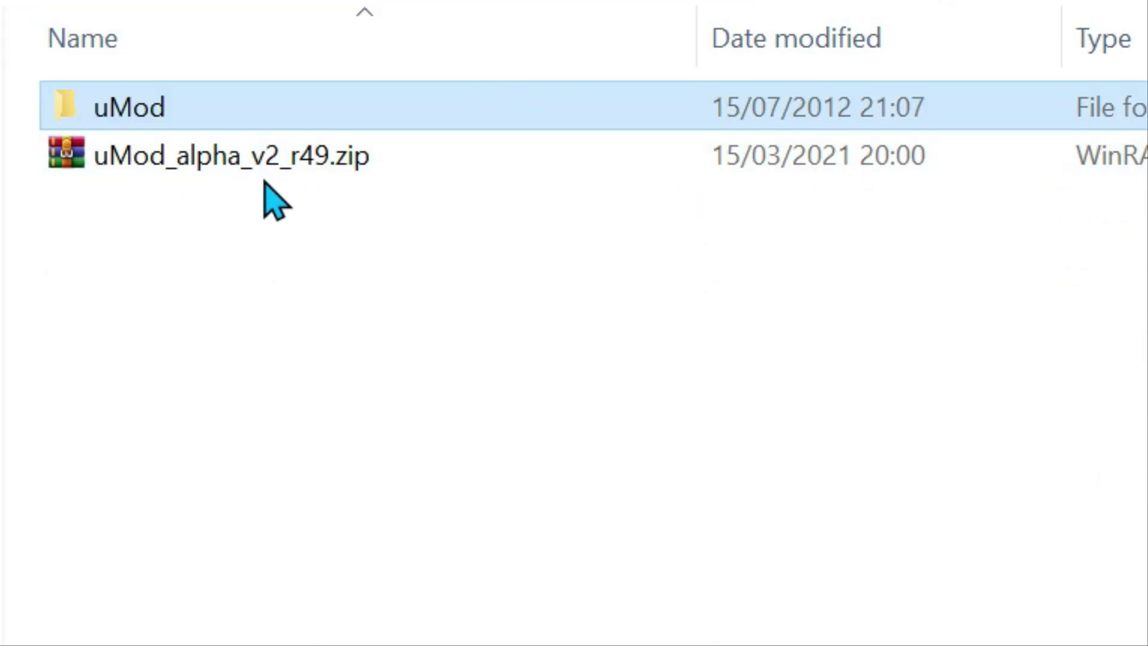
{"action": "double_click", "coordinate": [151, 106]}
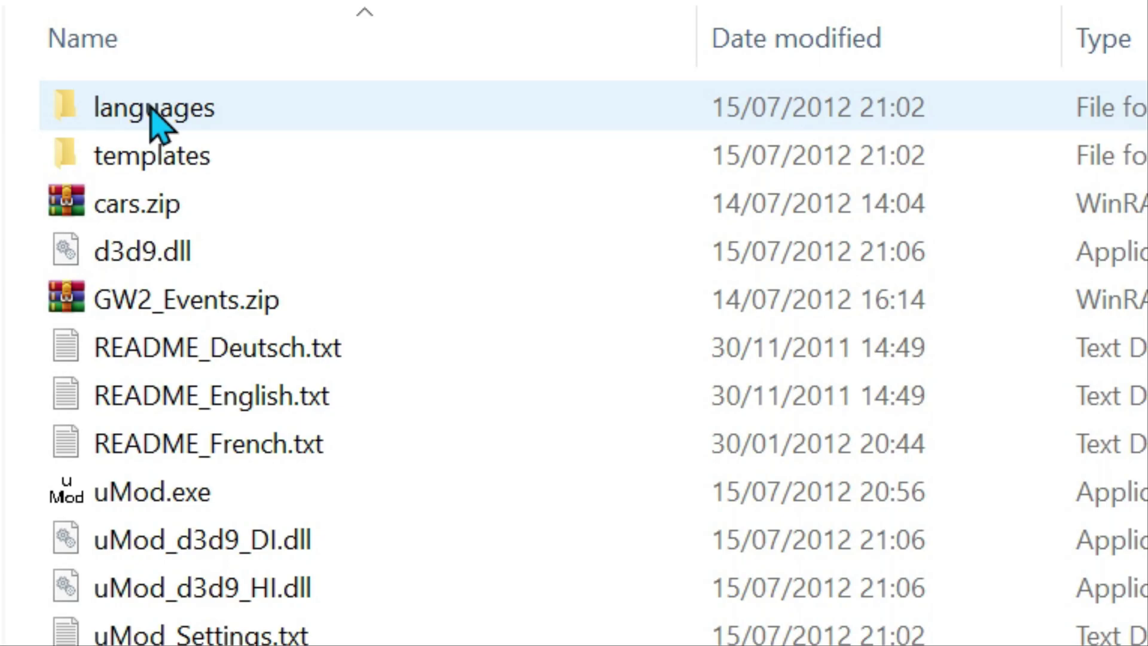
{"action": "double_click", "coordinate": [179, 499]}
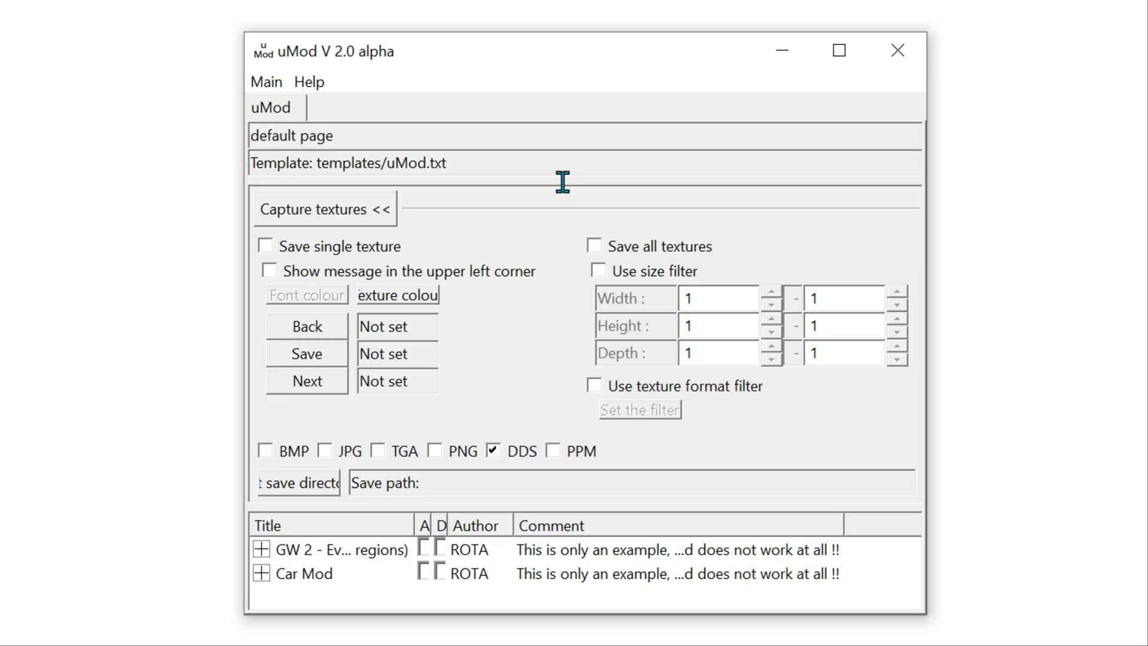
Step: Start the game through uMod, choosing SRS.EXE in the Bin folder of Street Racing Syndicate as the game binary
{"action": "left_click", "coordinate": [271, 84]}
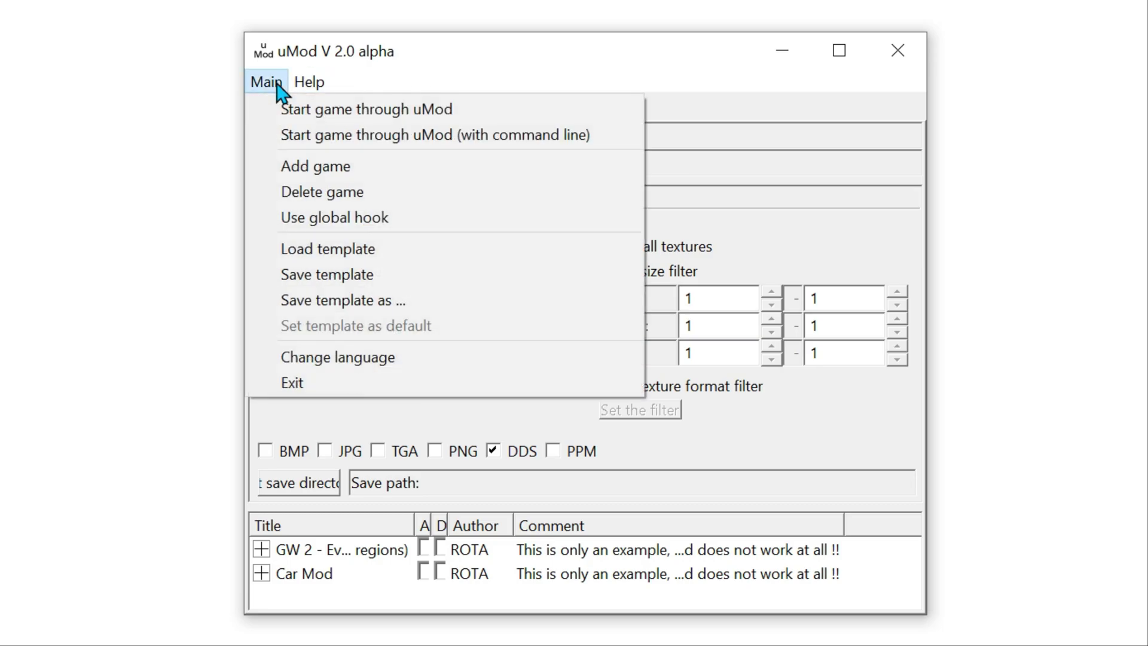
{"action": "left_click", "coordinate": [293, 116]}
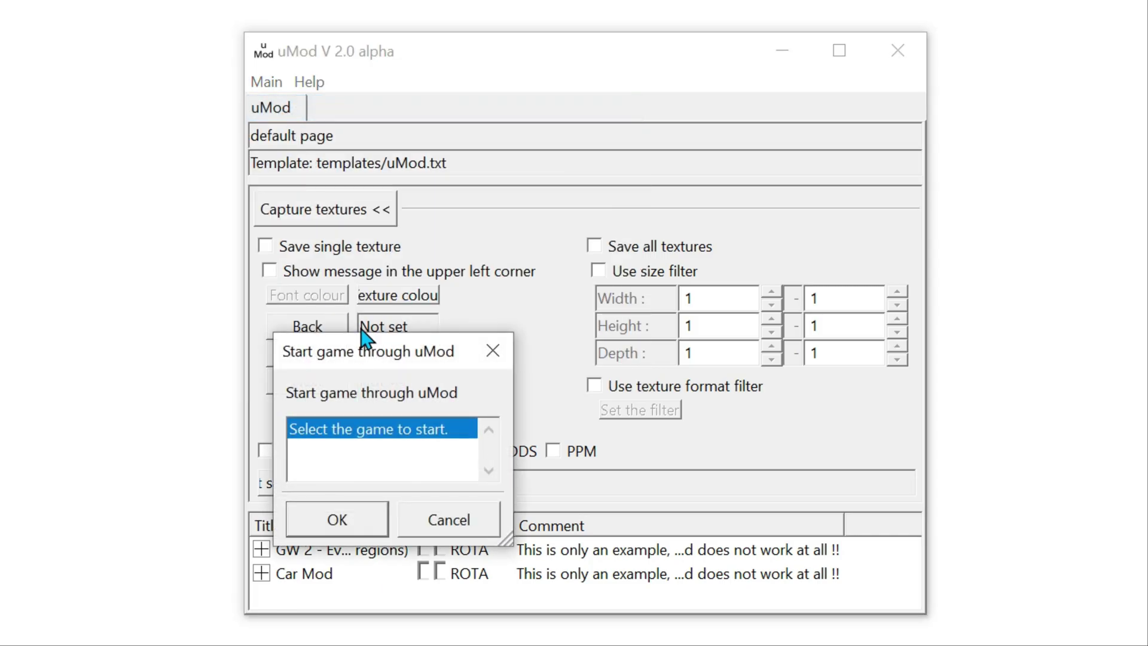
{"action": "left_click", "coordinate": [359, 518]}
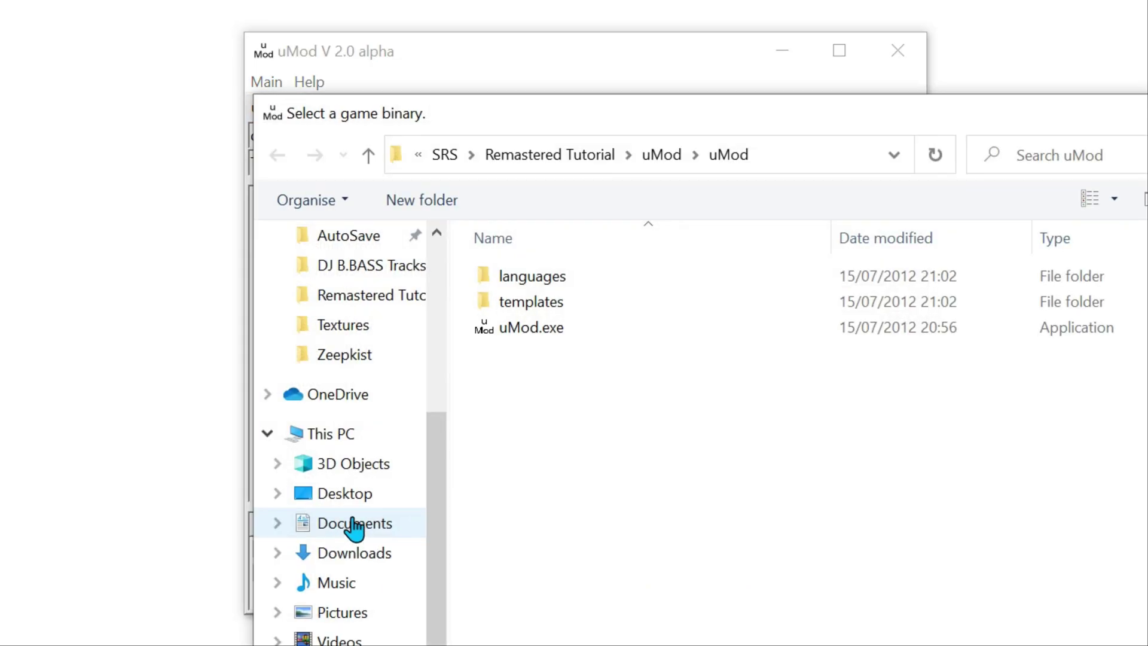
{"action": "left_click", "coordinate": [576, 156]}
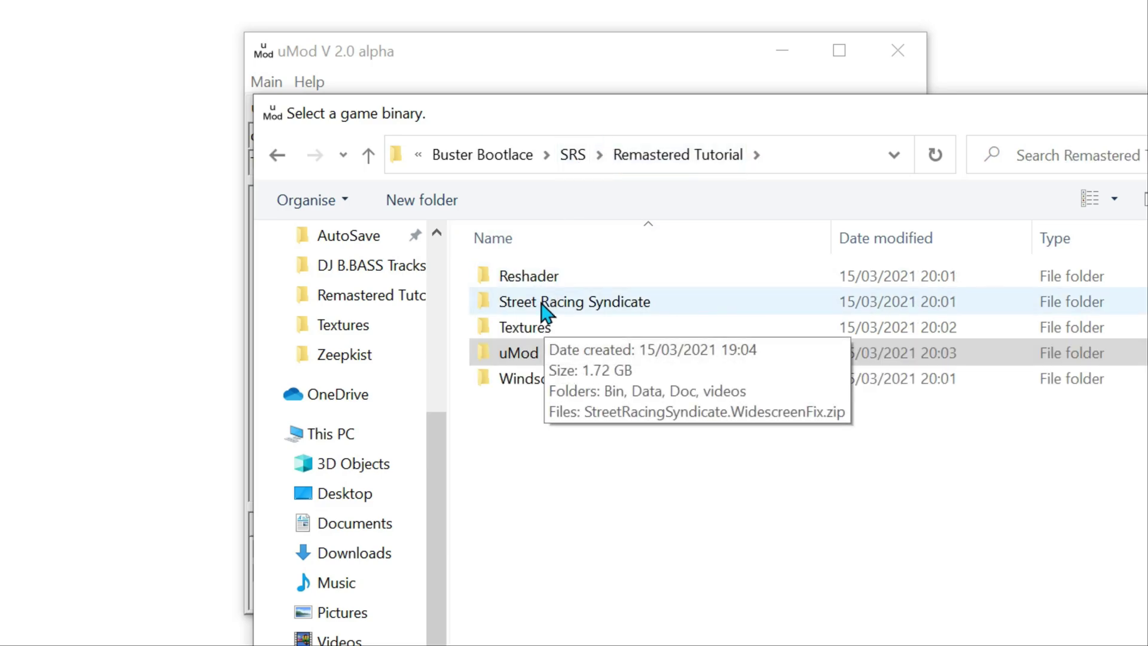
{"action": "double_click", "coordinate": [545, 306]}
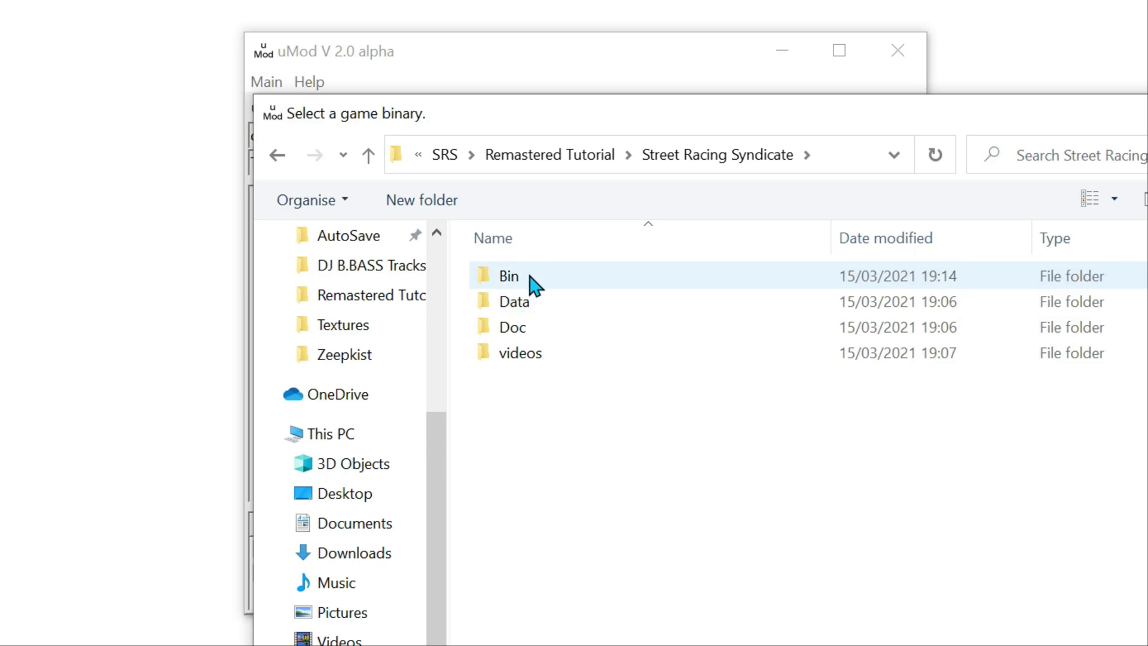
{"action": "double_click", "coordinate": [532, 283]}
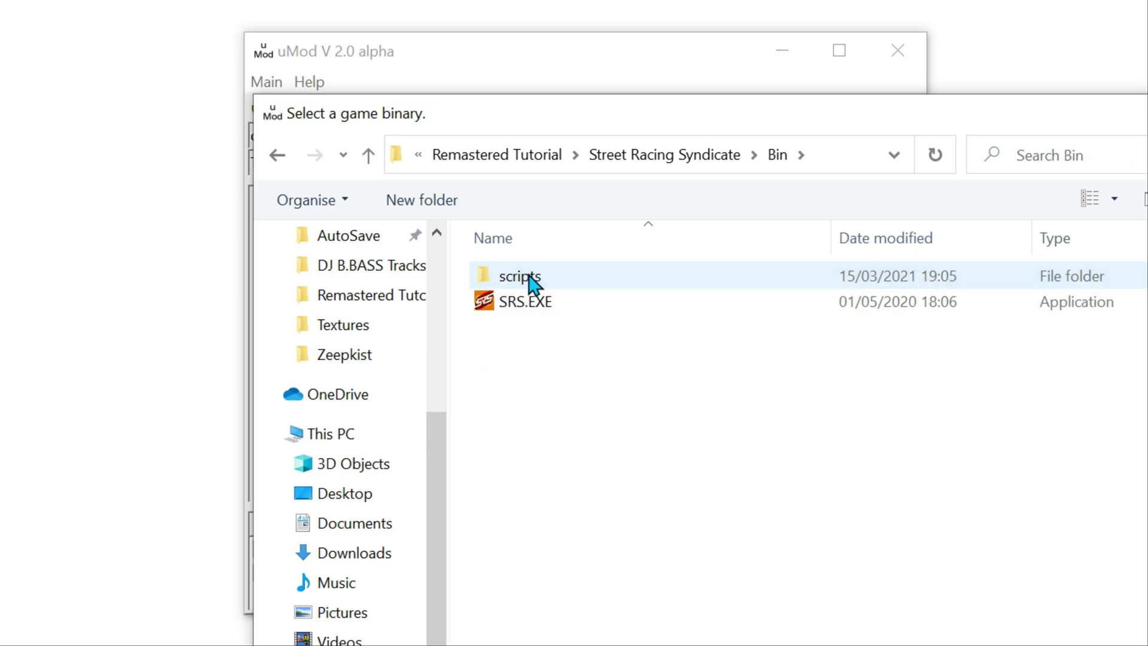
{"action": "double_click", "coordinate": [530, 303]}
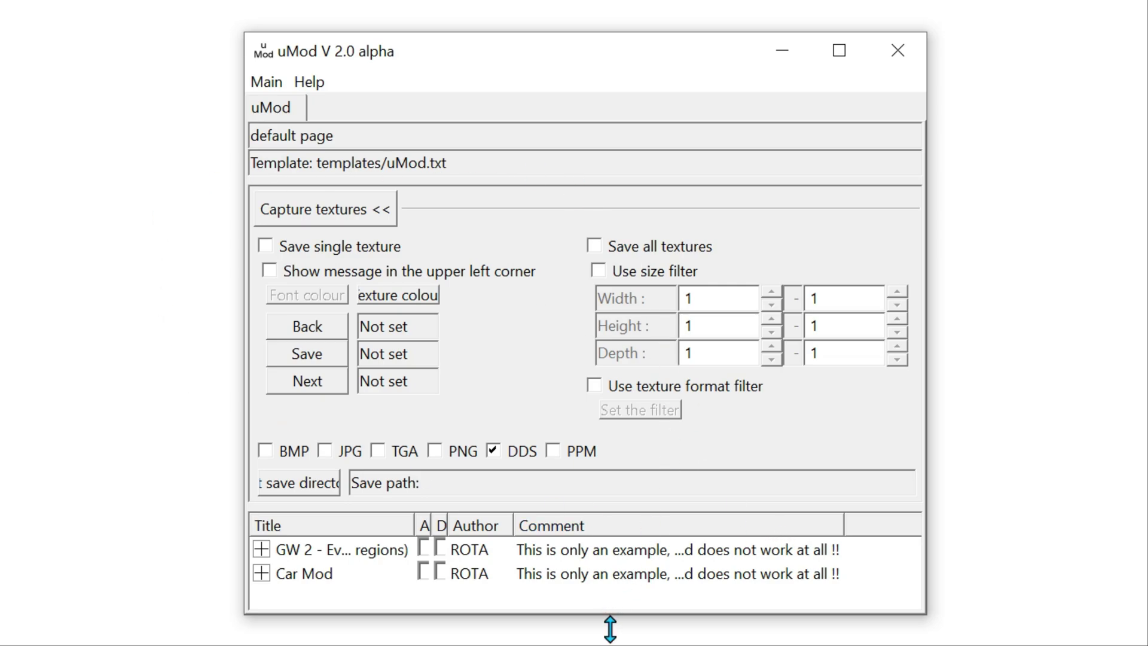
Step: Make the uMod window taller and enable Support TPF-Mods for the package list
{"action": "left_click_drag", "start_coordinate": [608, 614], "coordinate": [607, 645]}
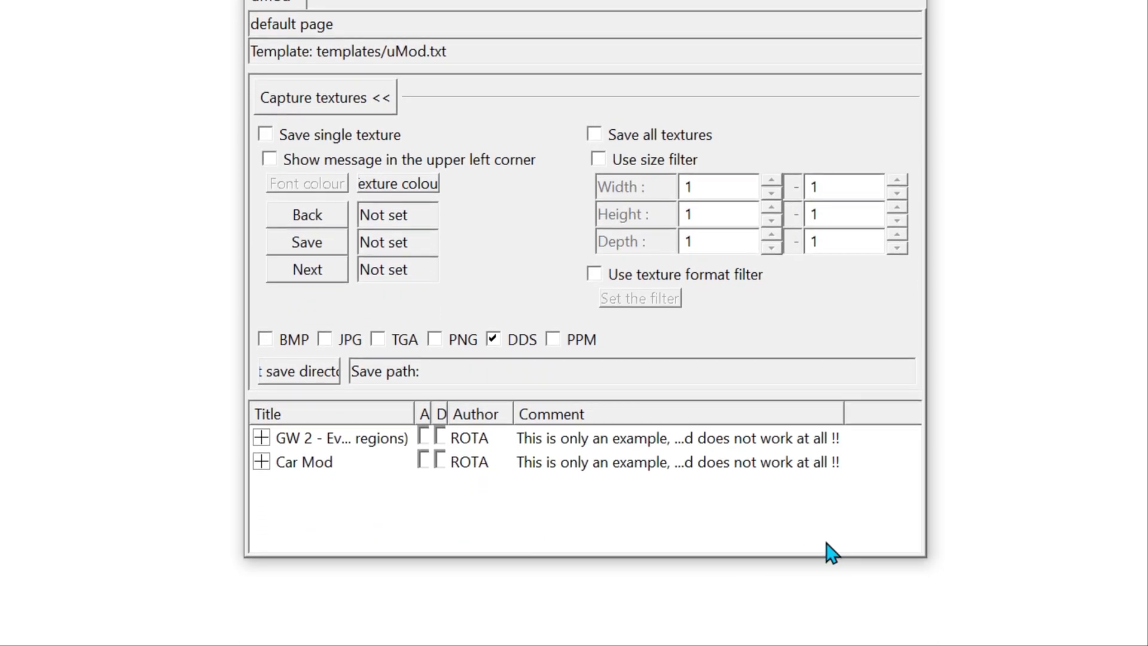
{"action": "right_click", "coordinate": [390, 541]}
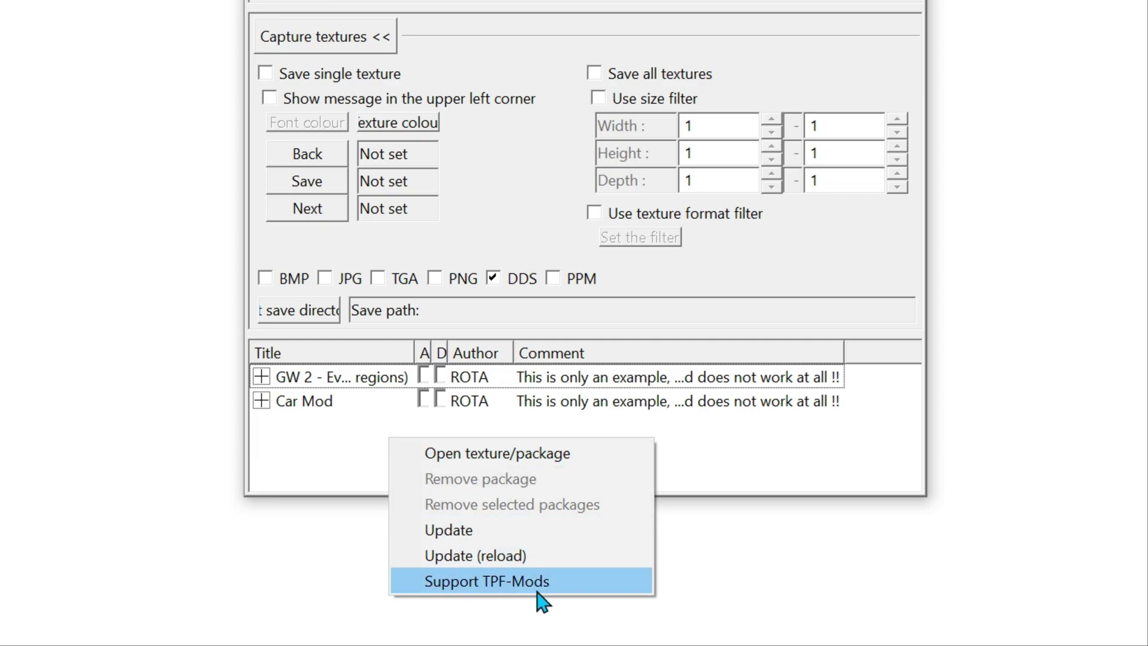
{"action": "left_click", "coordinate": [500, 588]}
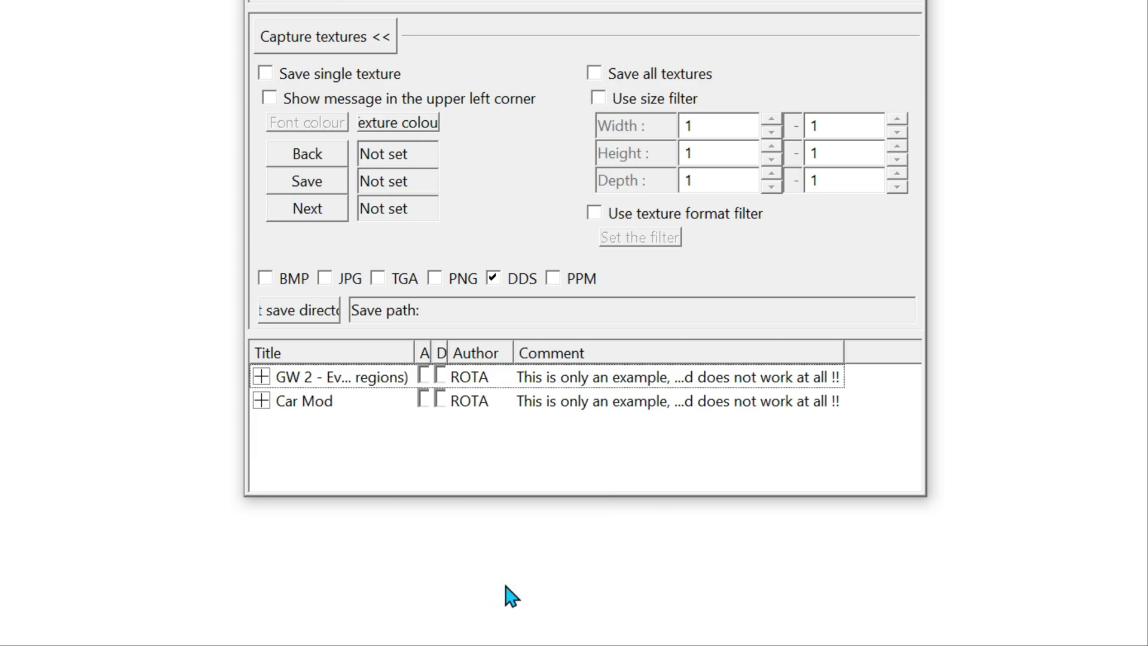
Step: Open SRS NT 1.tpf, SRS NT 2.tpf and SRS NT 3.tpf together from Textures/srs_nt_part_1 as texture packages, dismissing the messages
{"action": "right_click", "coordinate": [371, 464]}
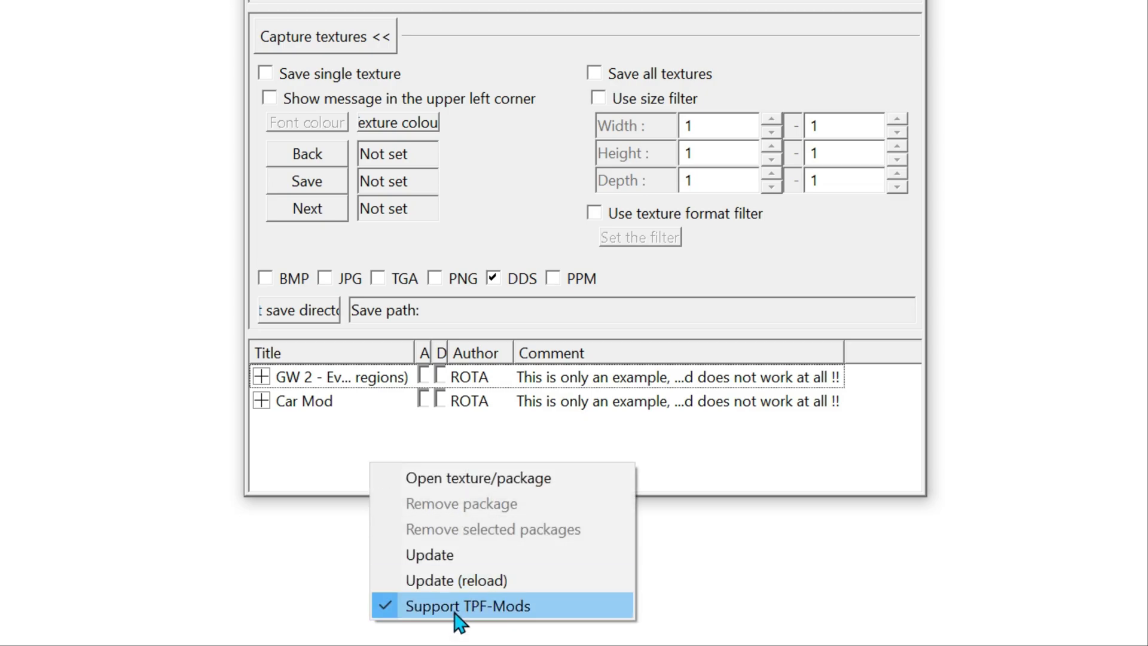
{"action": "left_click", "coordinate": [479, 491]}
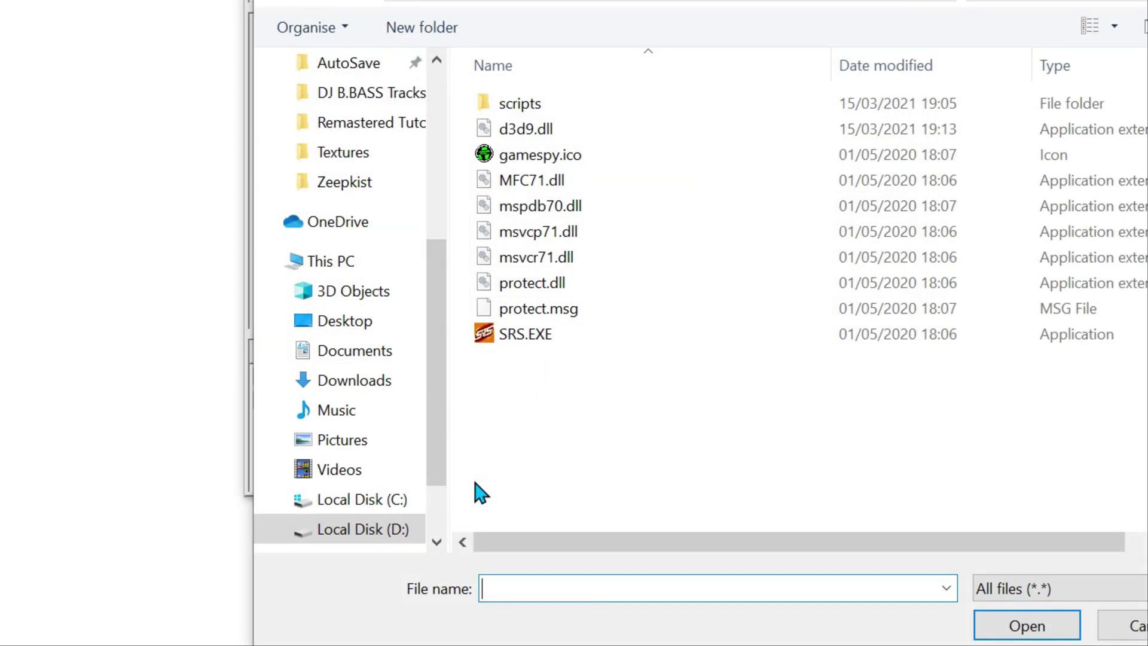
{"action": "left_click", "coordinate": [659, 1]}
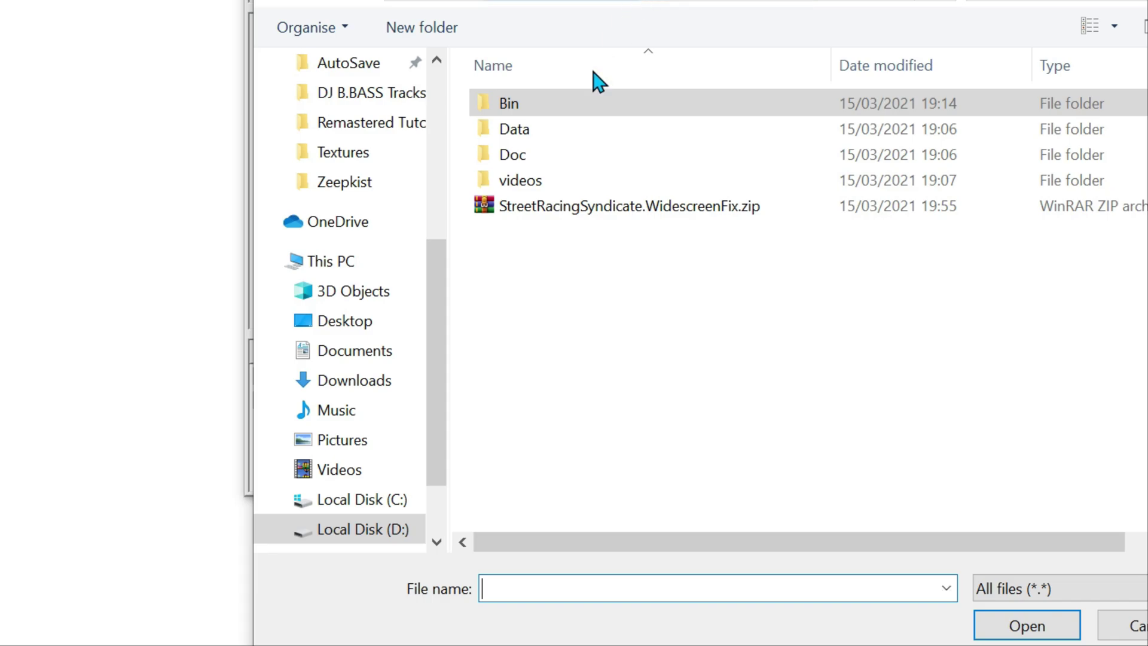
{"action": "left_click", "coordinate": [613, 2]}
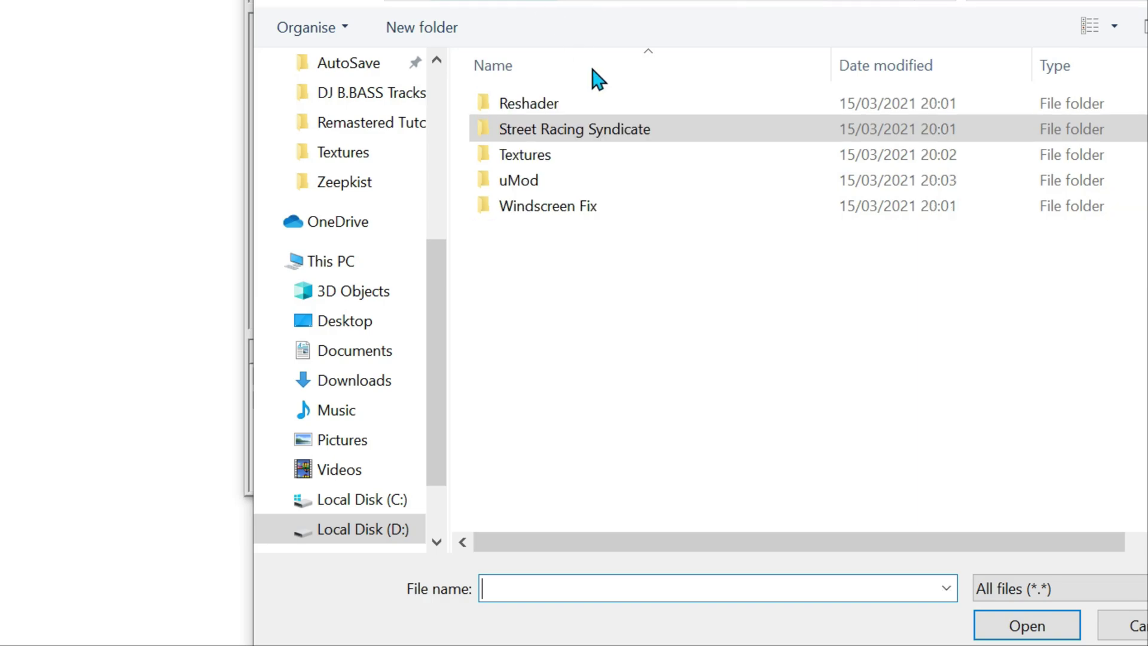
{"action": "left_click", "coordinate": [535, 156]}
{"action": "double_click", "coordinate": [530, 157]}
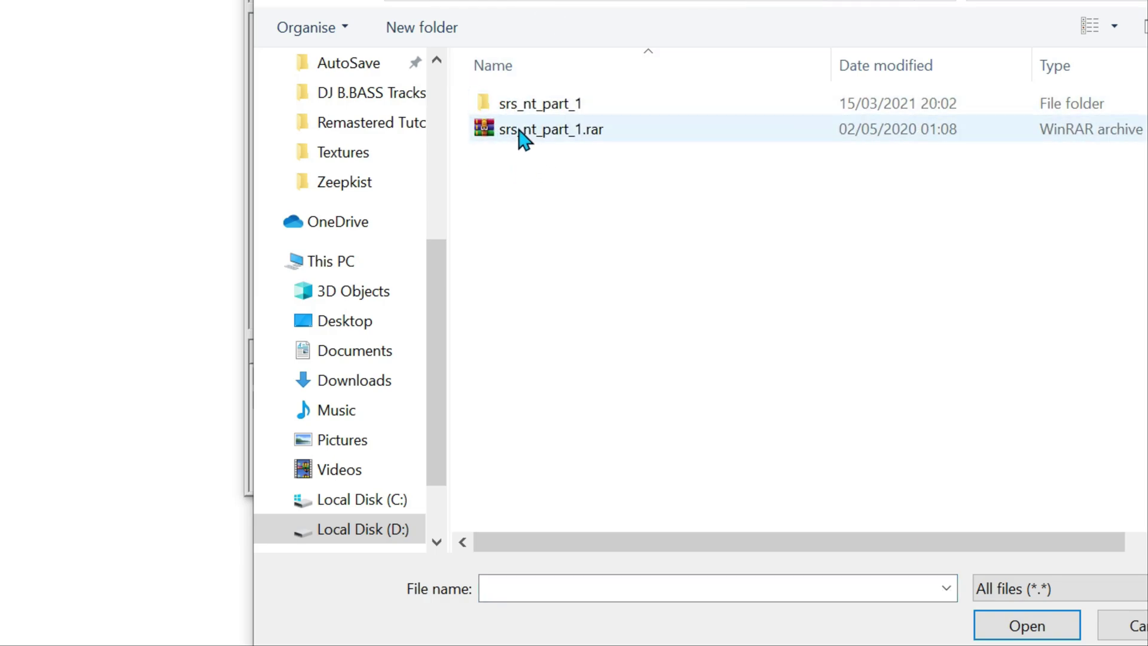
{"action": "double_click", "coordinate": [547, 111]}
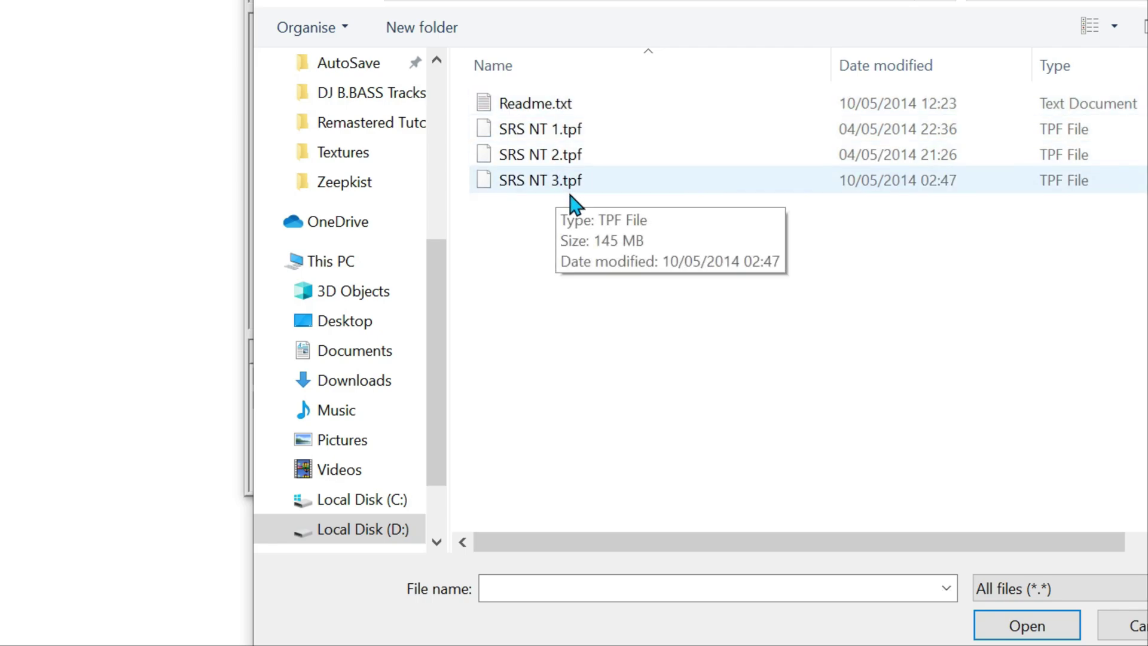
{"action": "left_click_drag", "start_coordinate": [584, 235], "coordinate": [540, 131]}
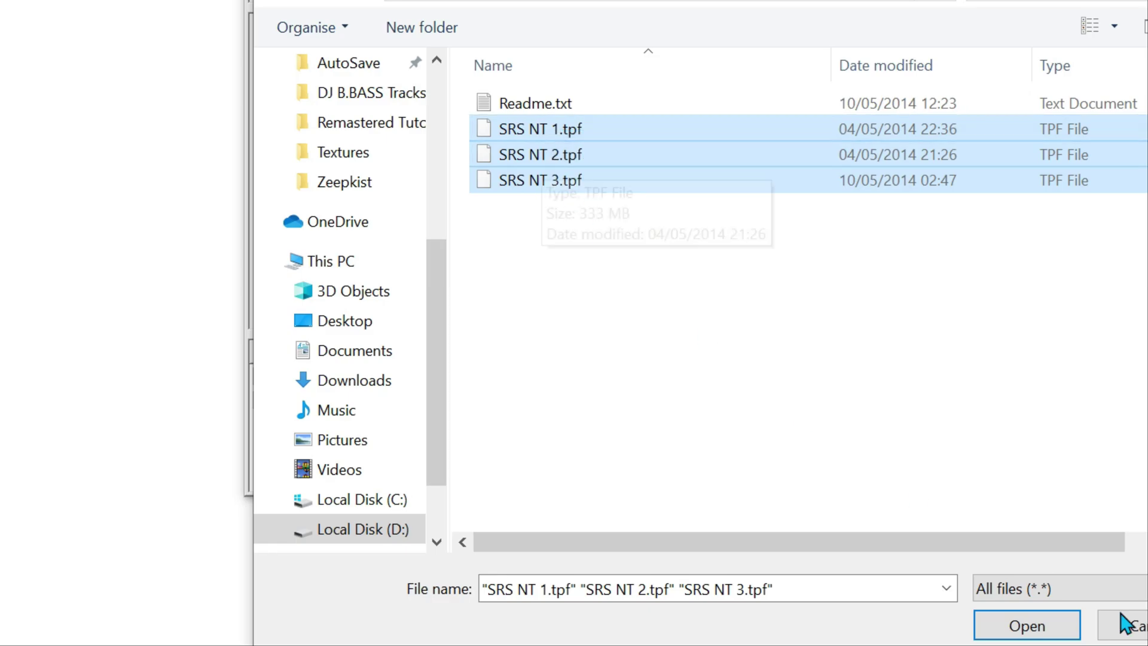
{"action": "left_click", "coordinate": [1027, 626]}
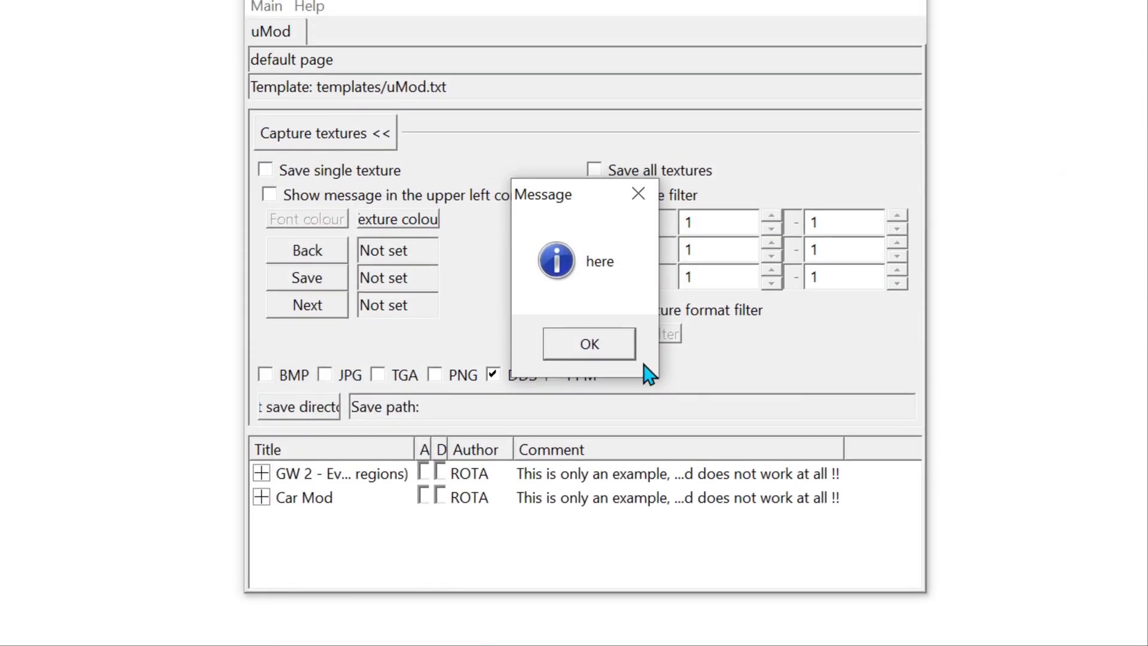
{"action": "left_click", "coordinate": [589, 323]}
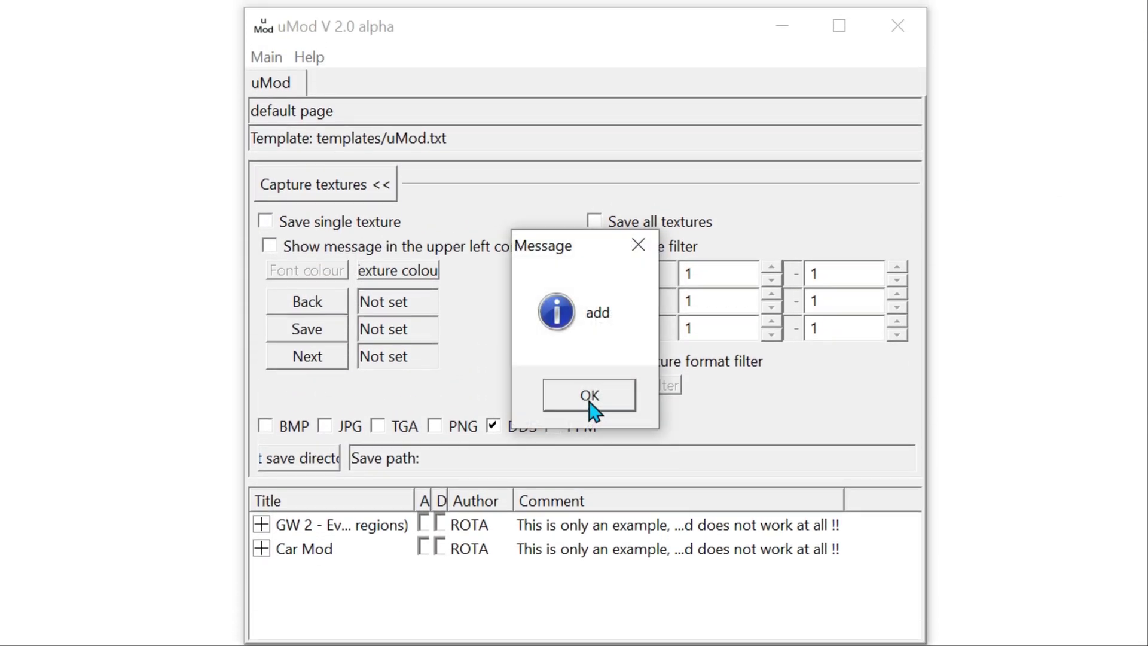
{"action": "left_click", "coordinate": [590, 396]}
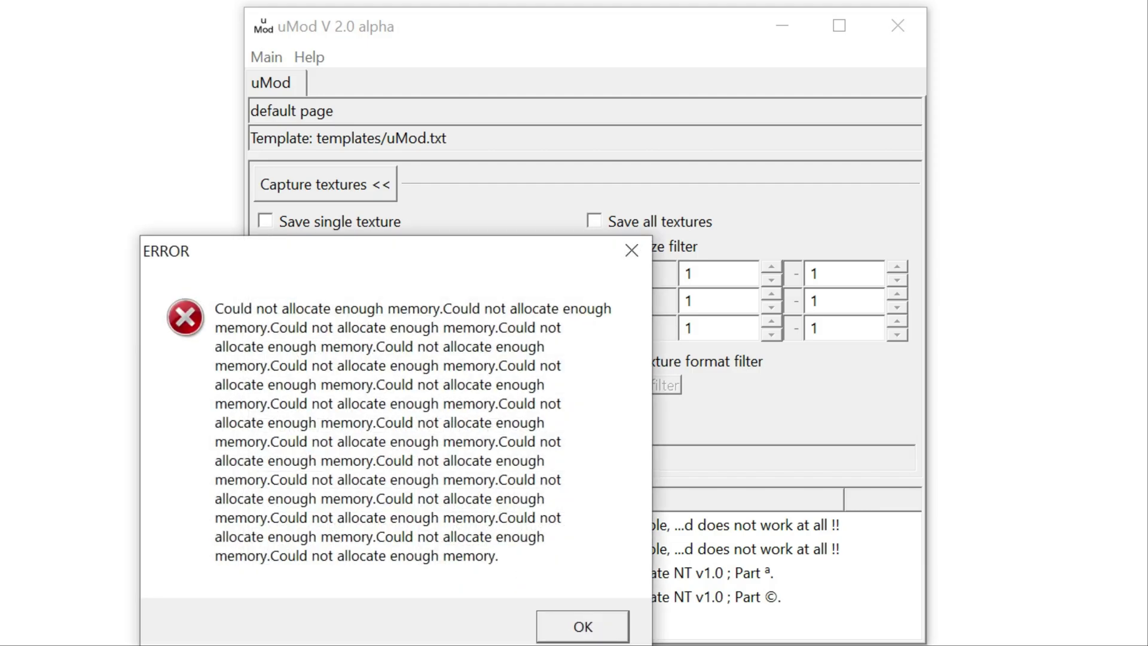
{"action": "left_click", "coordinate": [604, 625]}
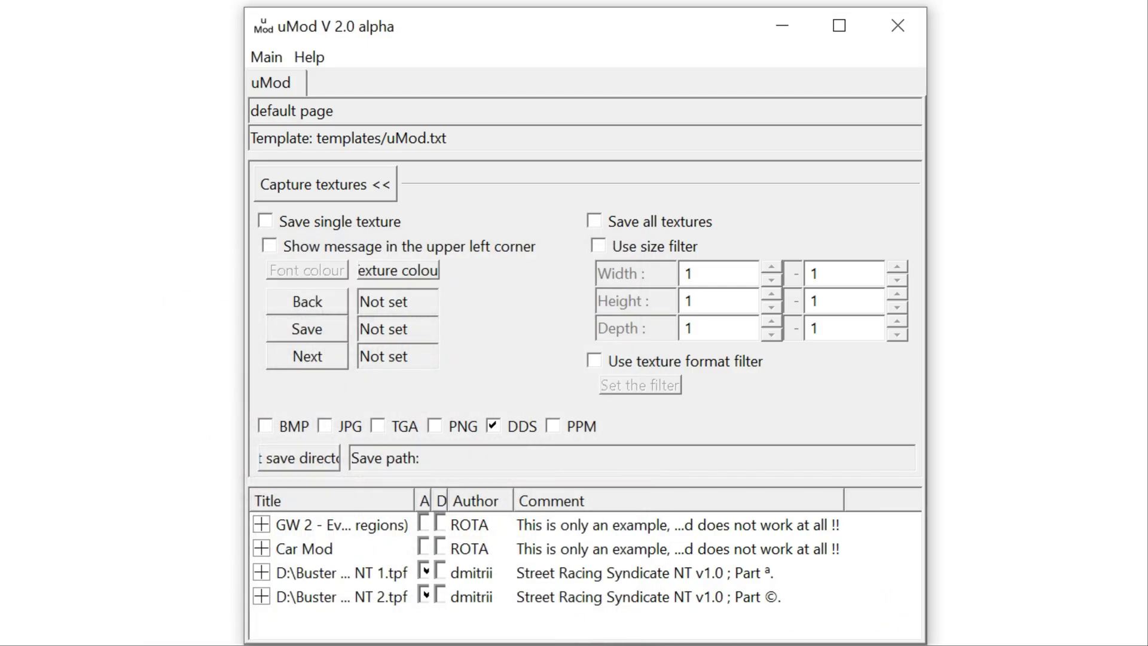
Step: Widen the uMod window and its Title column, and add the missing SRS NT 3.tpf package on its own
{"action": "left_click_drag", "start_coordinate": [924, 642], "coordinate": [1021, 642]}
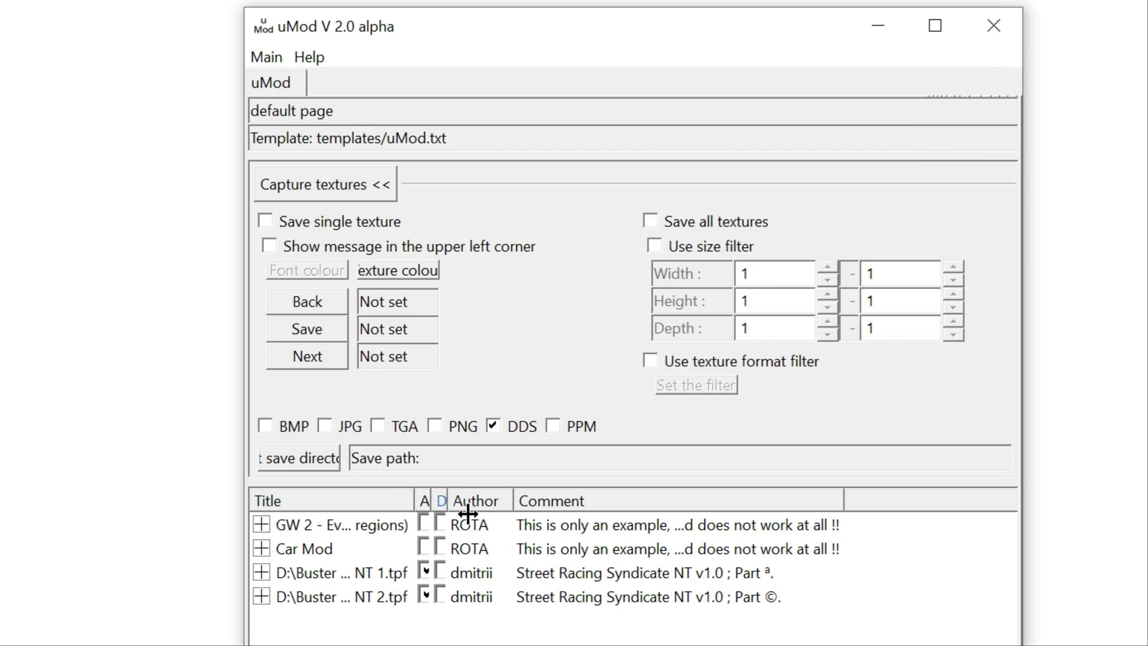
{"action": "left_click_drag", "start_coordinate": [467, 513], "coordinate": [457, 513]}
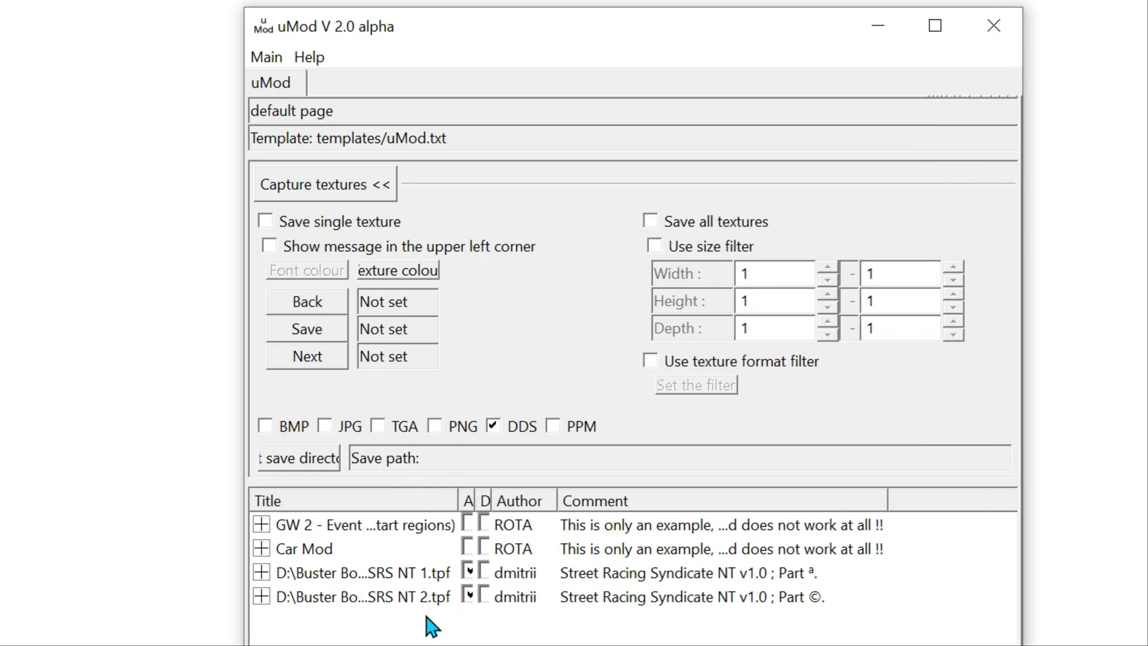
{"action": "right_click", "coordinate": [340, 633]}
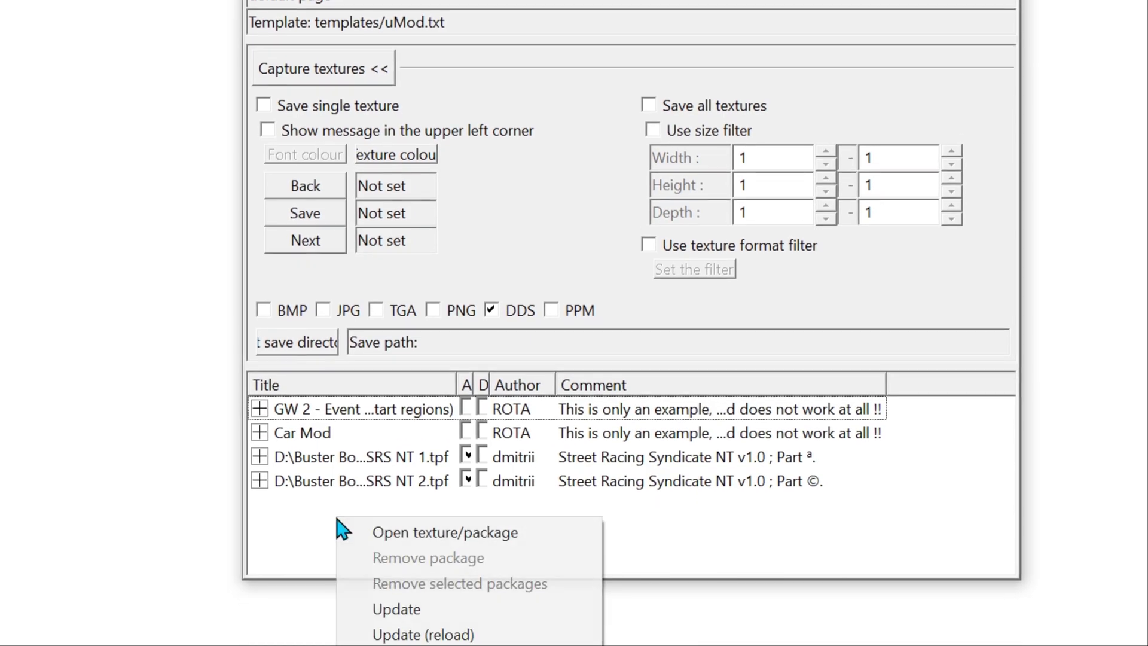
{"action": "left_click", "coordinate": [443, 533]}
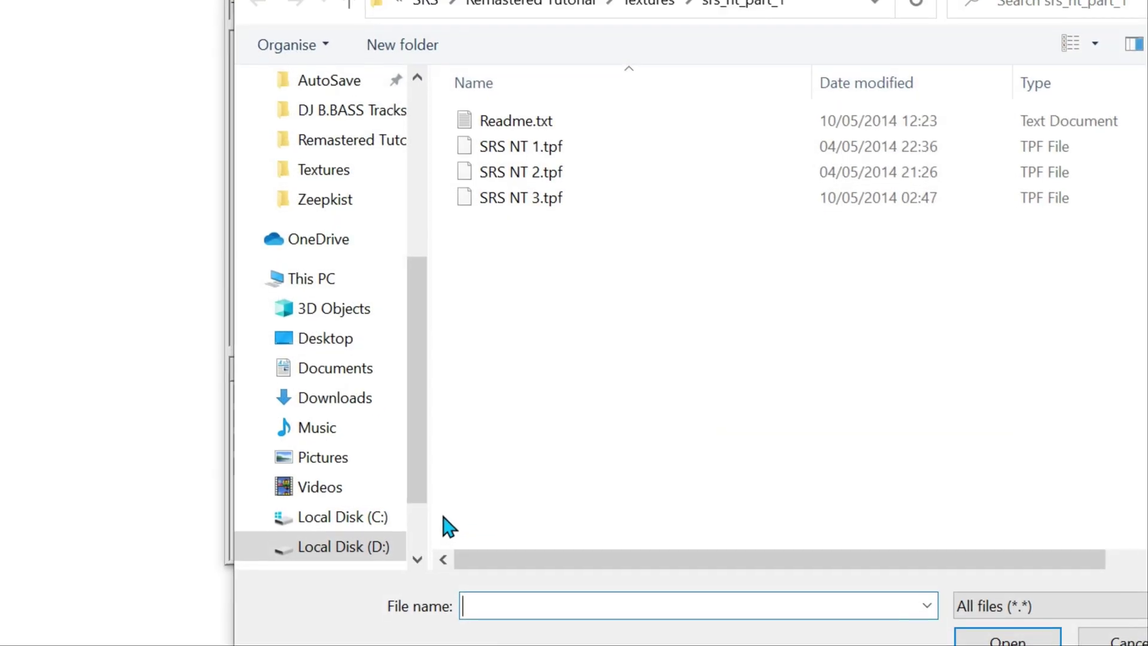
{"action": "double_click", "coordinate": [535, 197]}
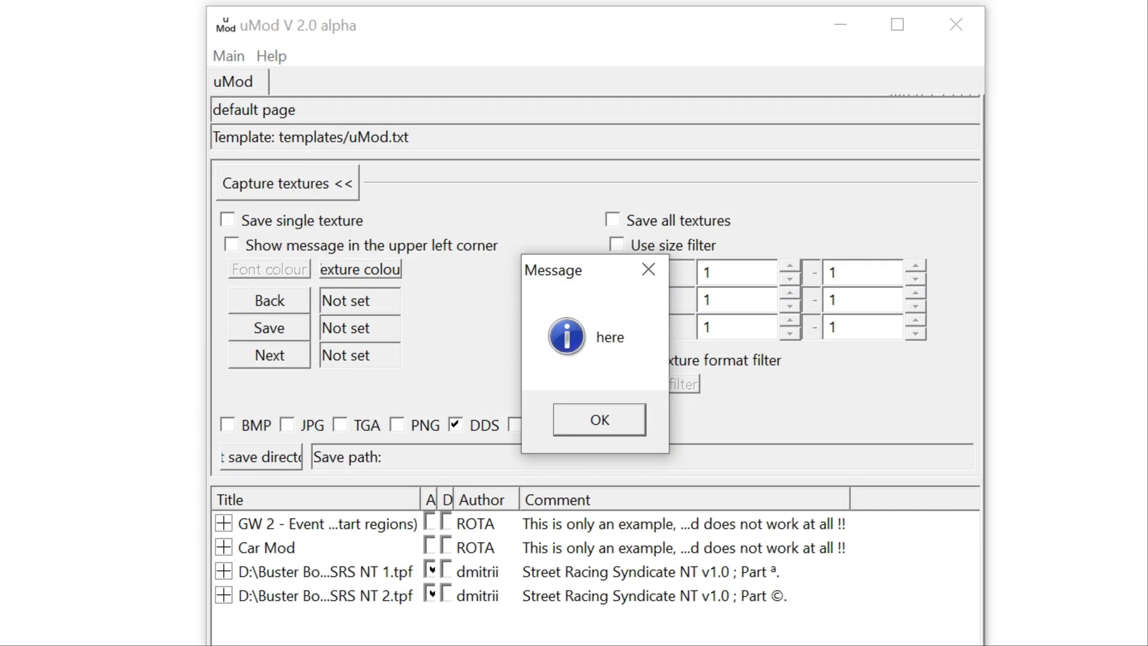
{"action": "left_click", "coordinate": [599, 420]}
{"action": "left_click", "coordinate": [602, 423]}
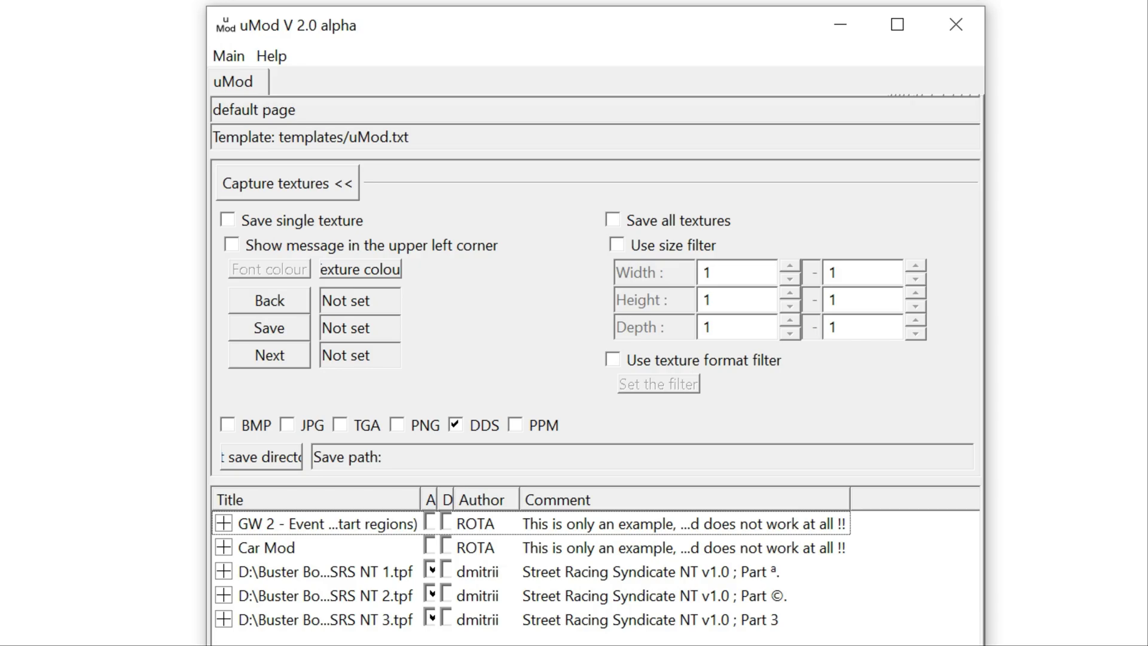
Step: Select the SRS NT 1, 2 and 3 packages in the list and run Update on them
{"action": "left_click", "coordinate": [324, 572]}
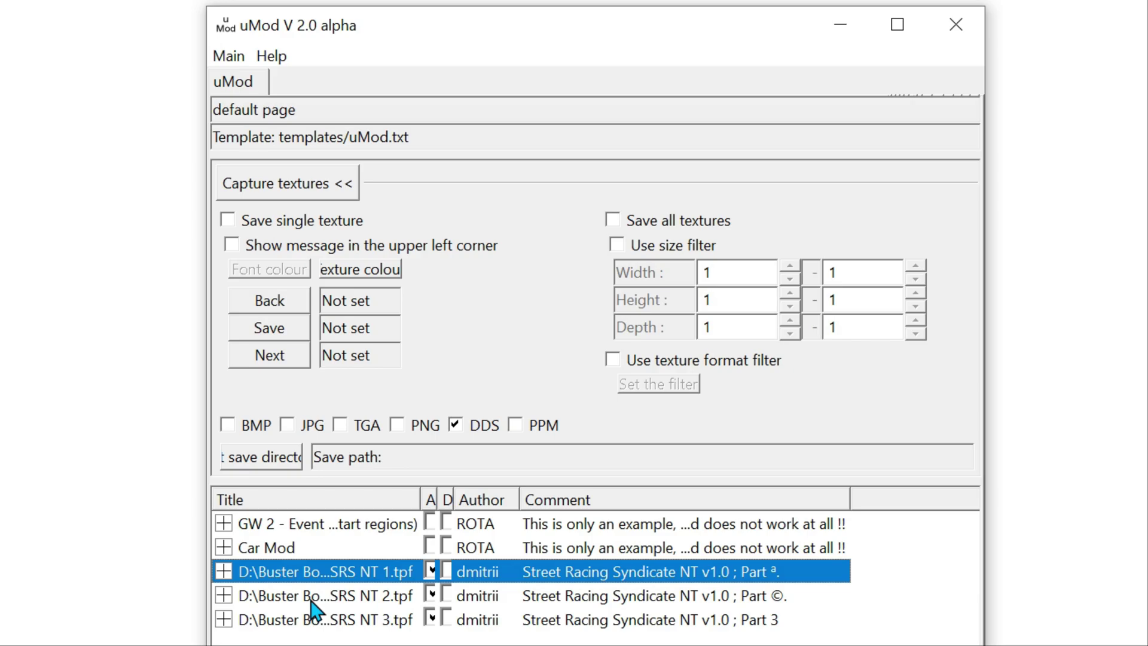
{"action": "left_click", "coordinate": [311, 600], "text": "shift"}
{"action": "left_click", "coordinate": [314, 622], "text": "shift"}
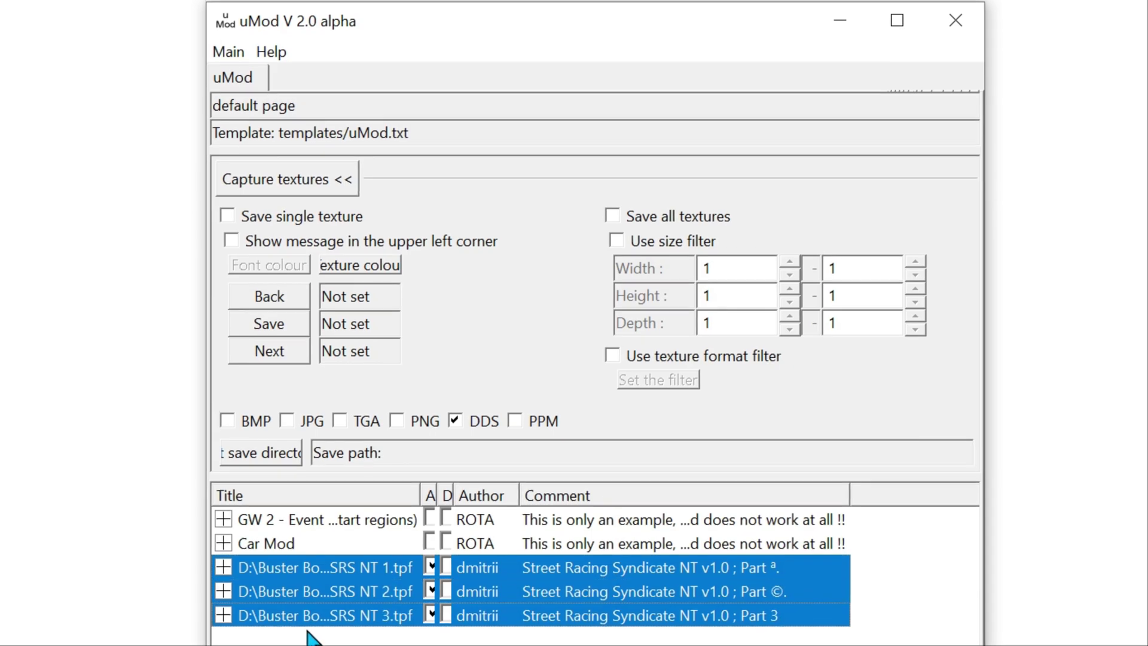
{"action": "right_click", "coordinate": [363, 598]}
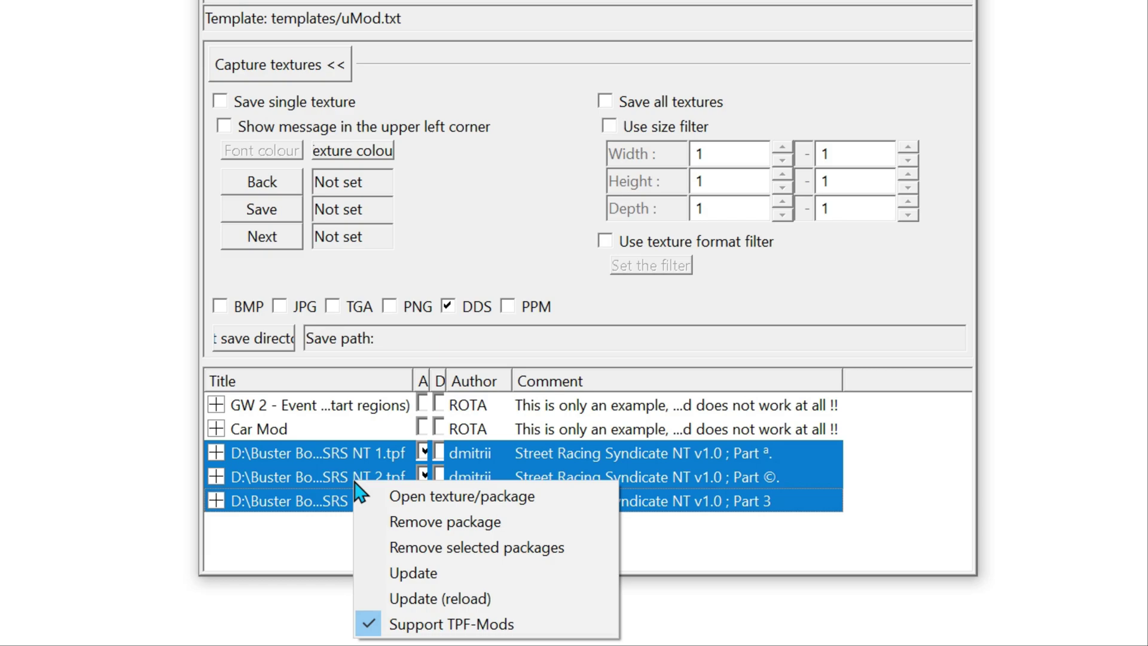
{"action": "left_click", "coordinate": [413, 574]}
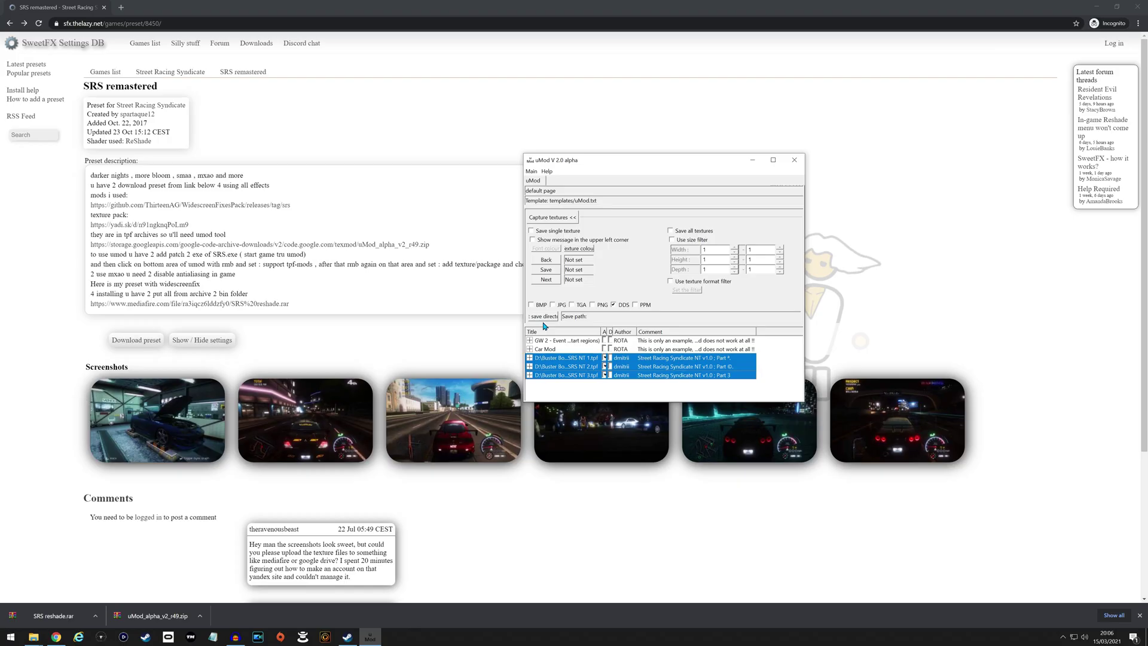
Step: Go to the Windscreen Fix folder in Remastered Tutorial and extract StreetRacingSyndicate.WidescreenFix.zip directly there
{"action": "left_click", "coordinate": [113, 302]}
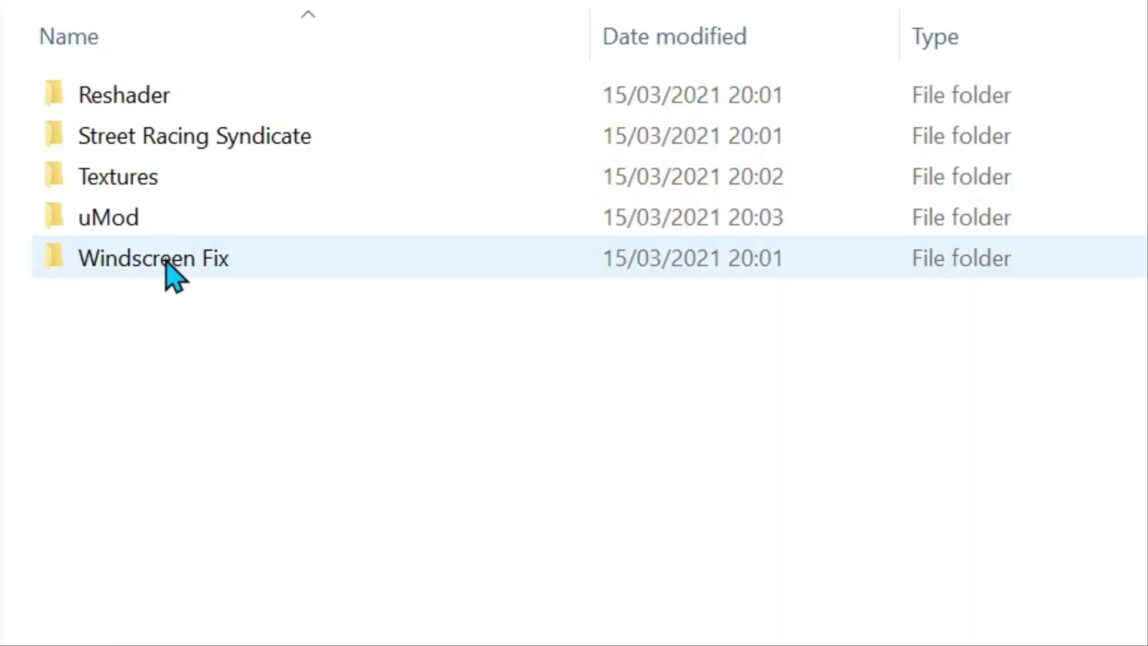
{"action": "double_click", "coordinate": [167, 275]}
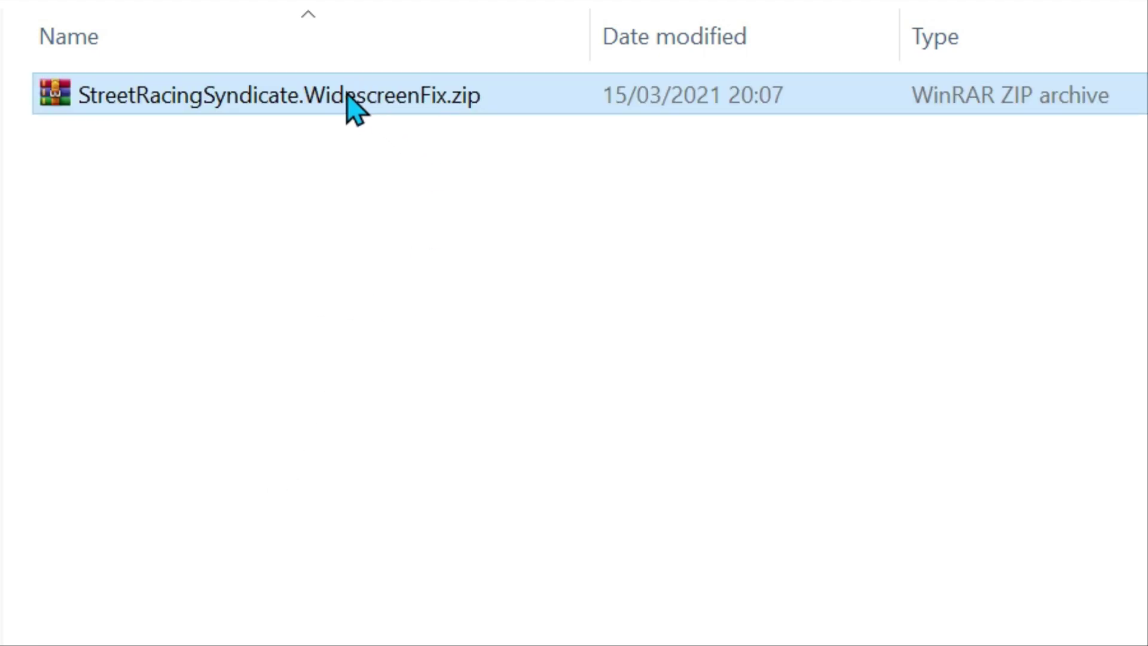
{"action": "right_click", "coordinate": [201, 91]}
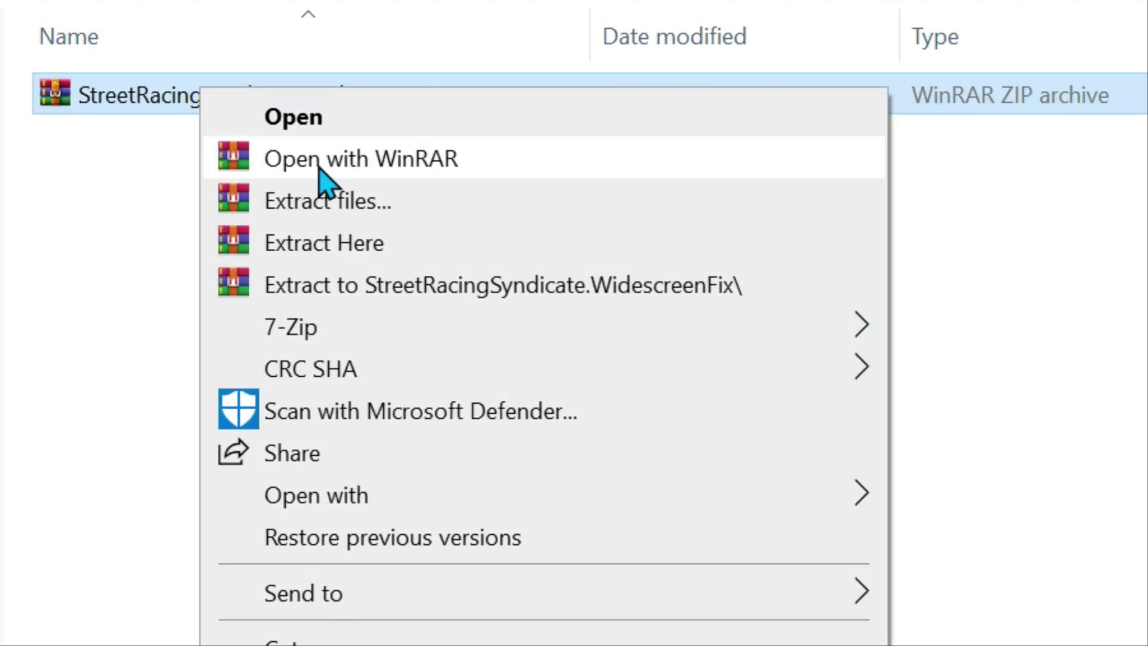
{"action": "left_click", "coordinate": [332, 243]}
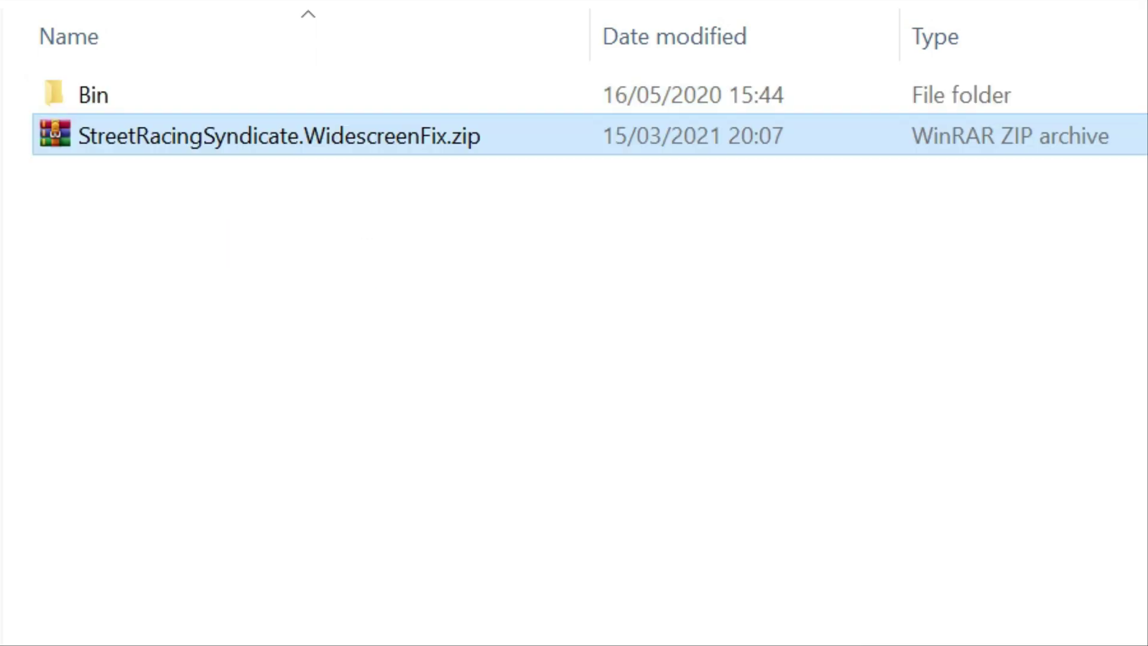
Step: Copy the scripts folder and d3d9.dll from Windscreen Fix/Bin into Street Racing Syndicate/Bin, replacing the files in the destination
{"action": "double_click", "coordinate": [197, 105]}
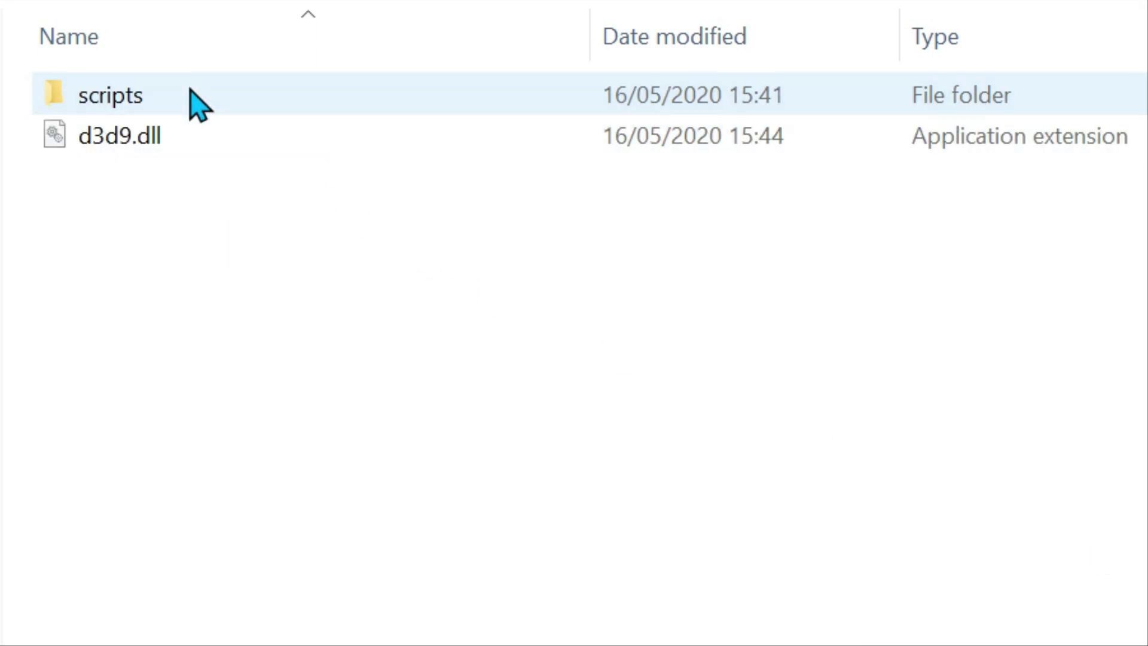
{"action": "key", "text": "alt+Left"}
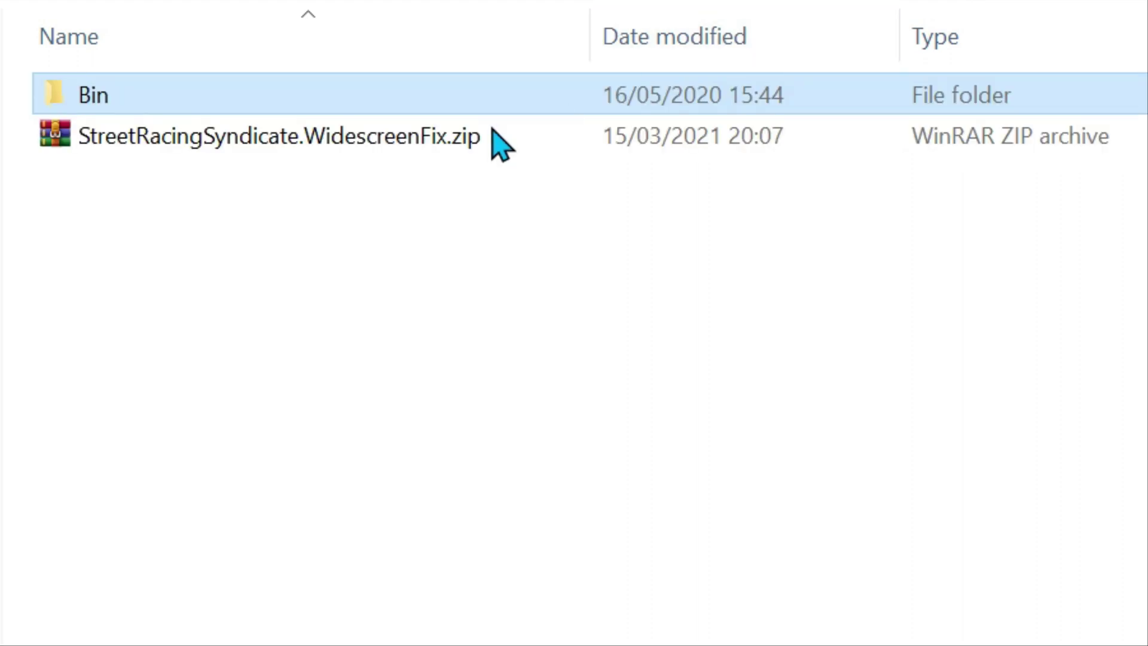
{"action": "double_click", "coordinate": [154, 103]}
{"action": "left_click_drag", "start_coordinate": [142, 179], "coordinate": [122, 102]}
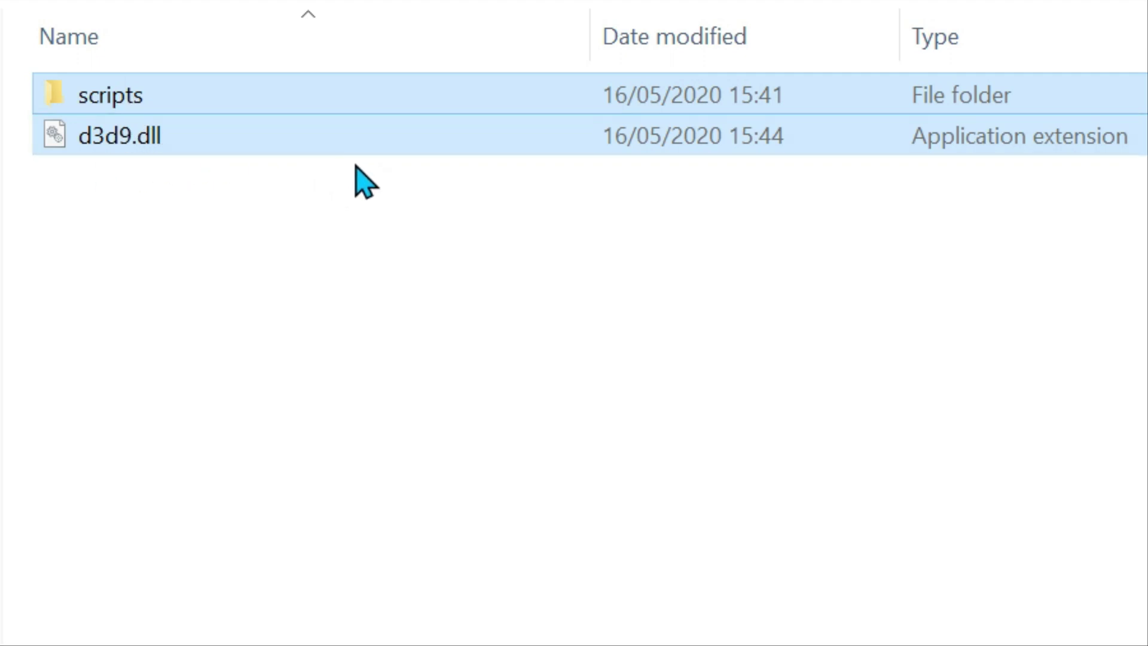
{"action": "left_click", "coordinate": [701, 2]}
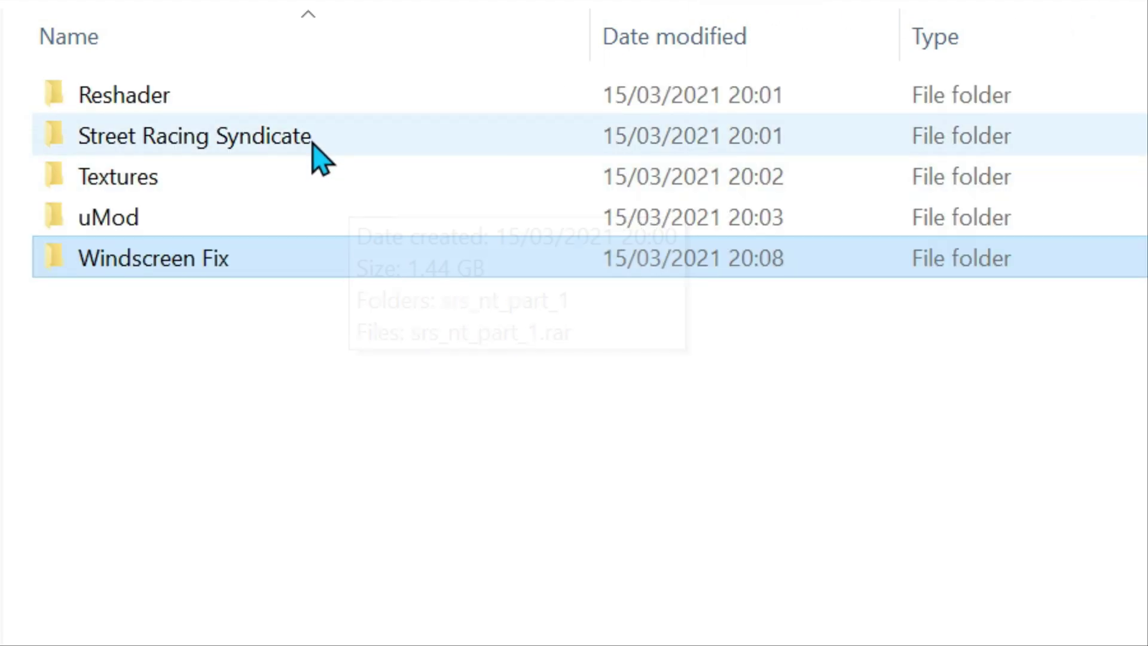
{"action": "double_click", "coordinate": [312, 142]}
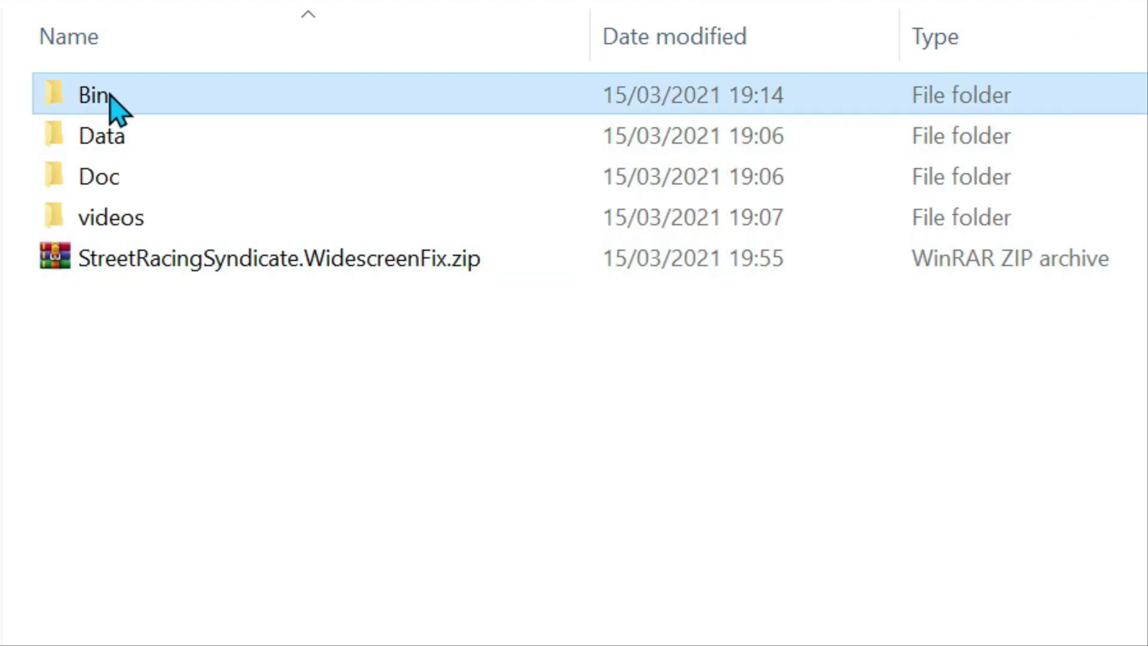
{"action": "double_click", "coordinate": [113, 105]}
{"action": "key", "text": "ctrl+v"}
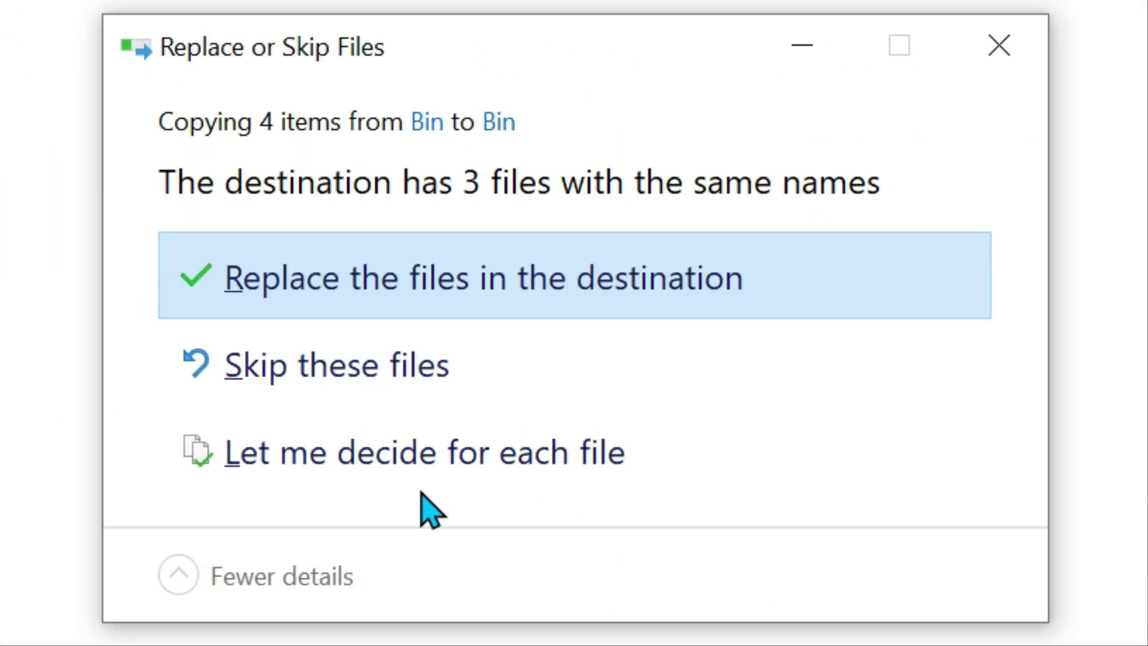
{"action": "left_click", "coordinate": [629, 286]}
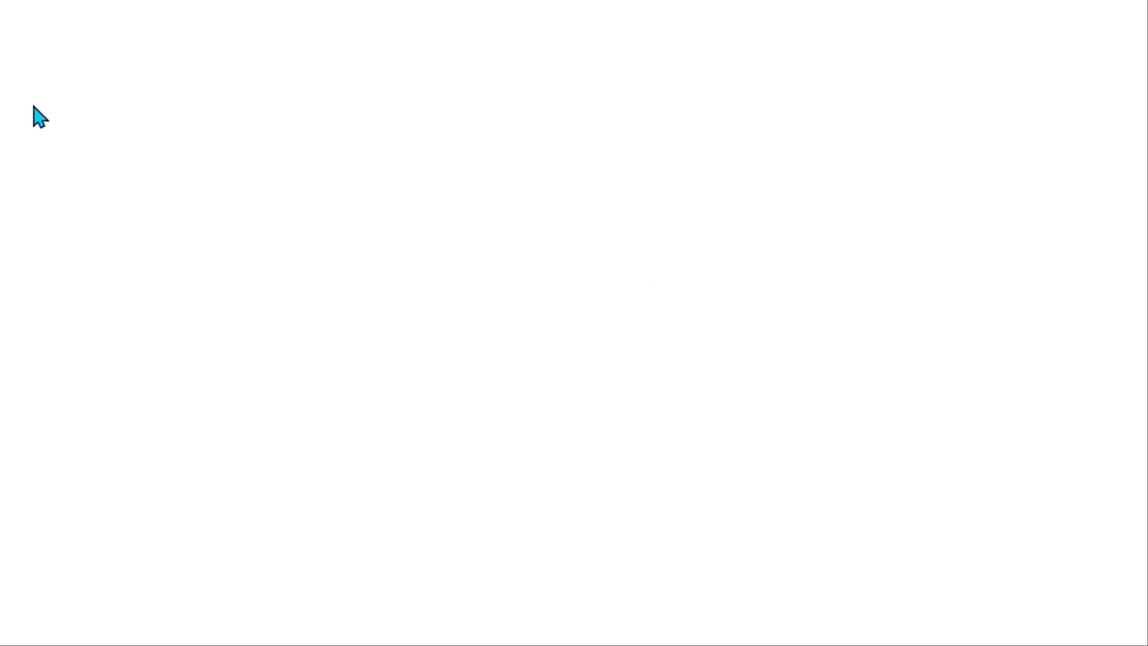
Step: Go to the Reshader folder in Remastered Tutorial and extract SRS reshade.rar directly there
{"action": "left_click", "coordinate": [267, 31]}
{"action": "left_click", "coordinate": [226, 30]}
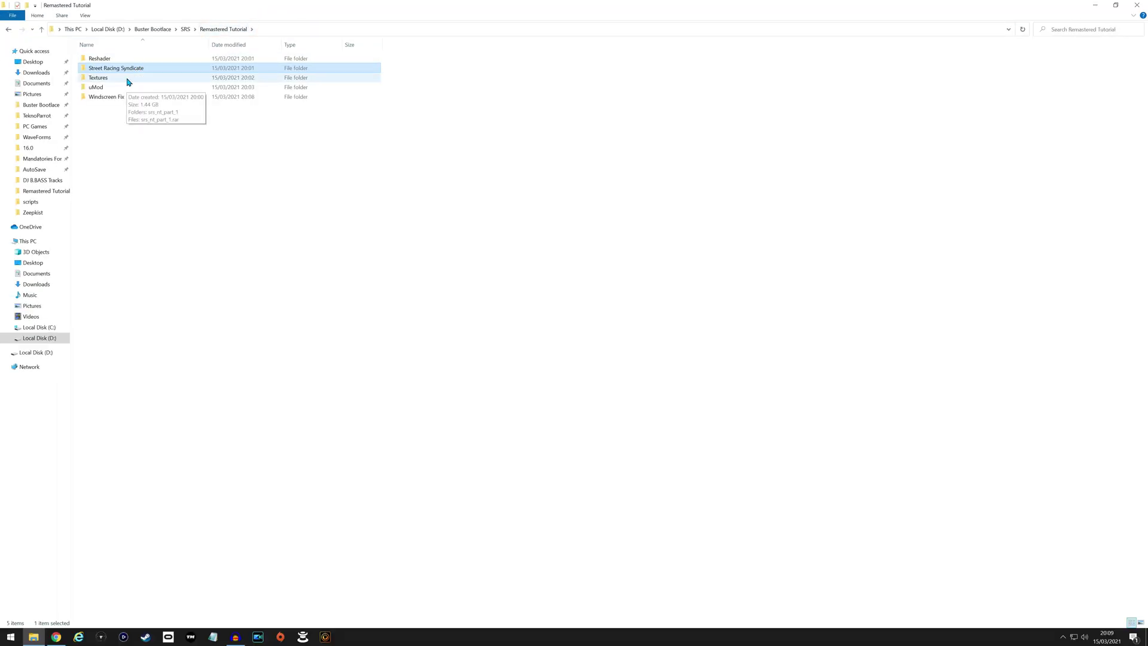
{"action": "double_click", "coordinate": [122, 58]}
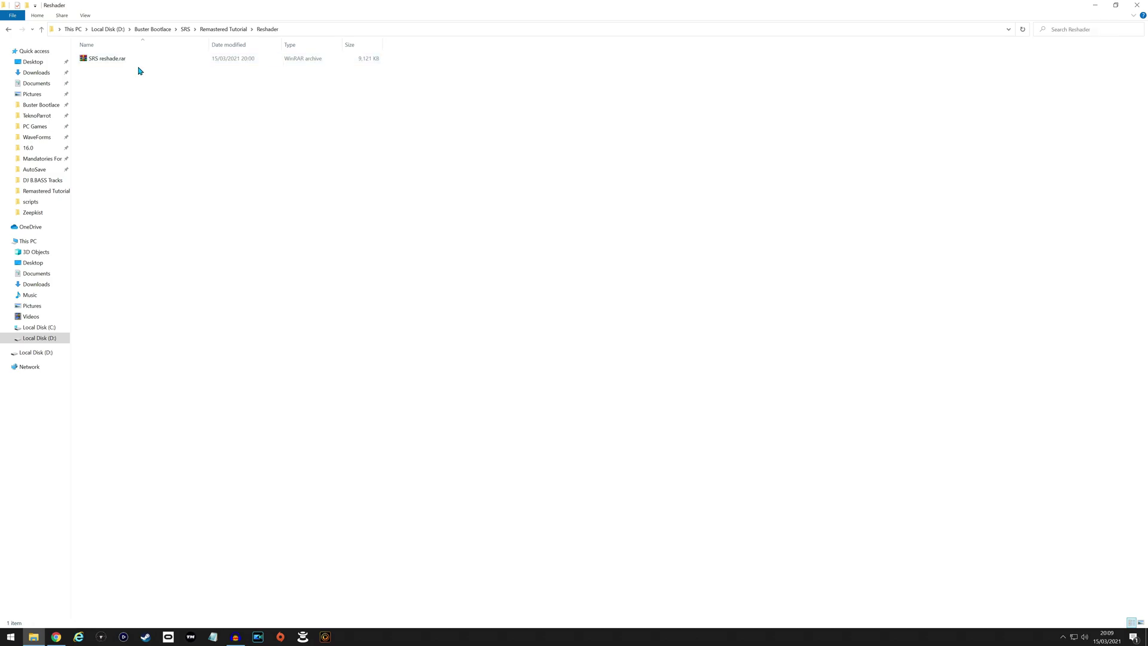
{"action": "right_click", "coordinate": [116, 59]}
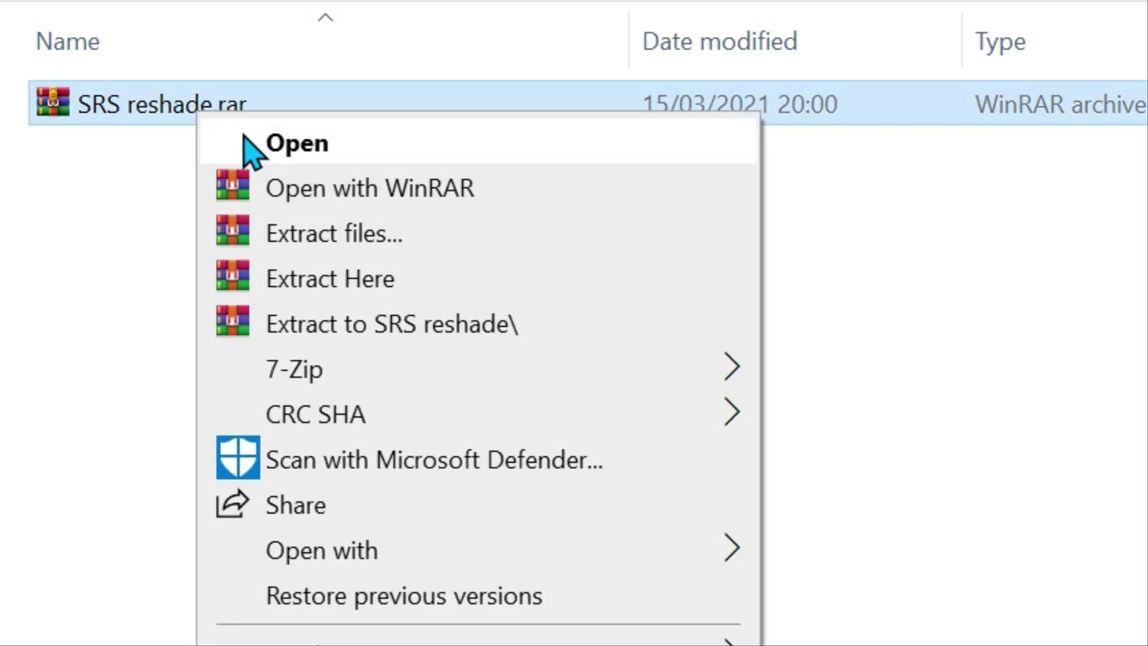
{"action": "left_click", "coordinate": [328, 282]}
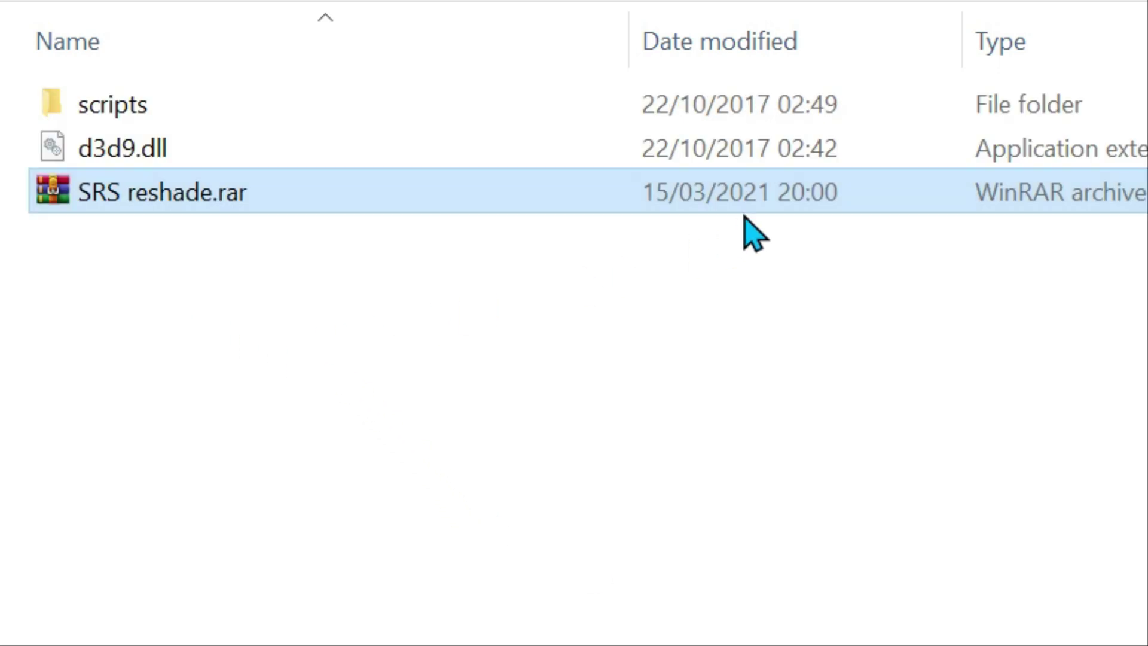
Step: Copy the extracted ReShade scripts folder and d3d9.dll into Street Racing Syndicate/Bin, replacing the files in the destination
{"action": "key", "text": "alt+Left"}
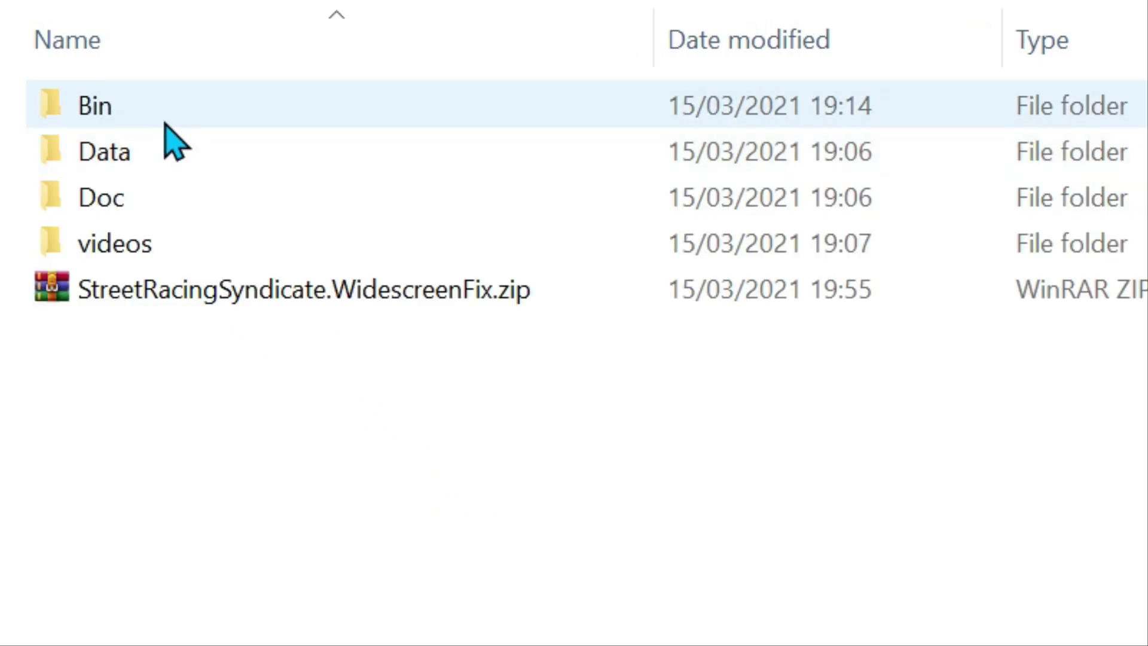
{"action": "double_click", "coordinate": [154, 108]}
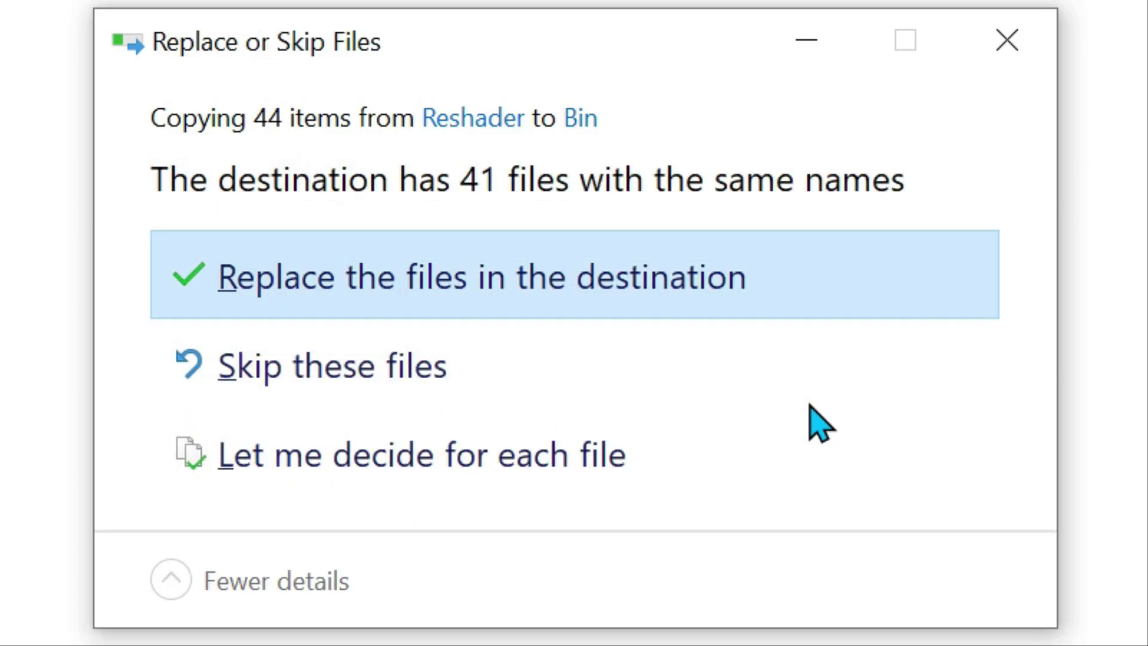
{"action": "left_click", "coordinate": [544, 293]}
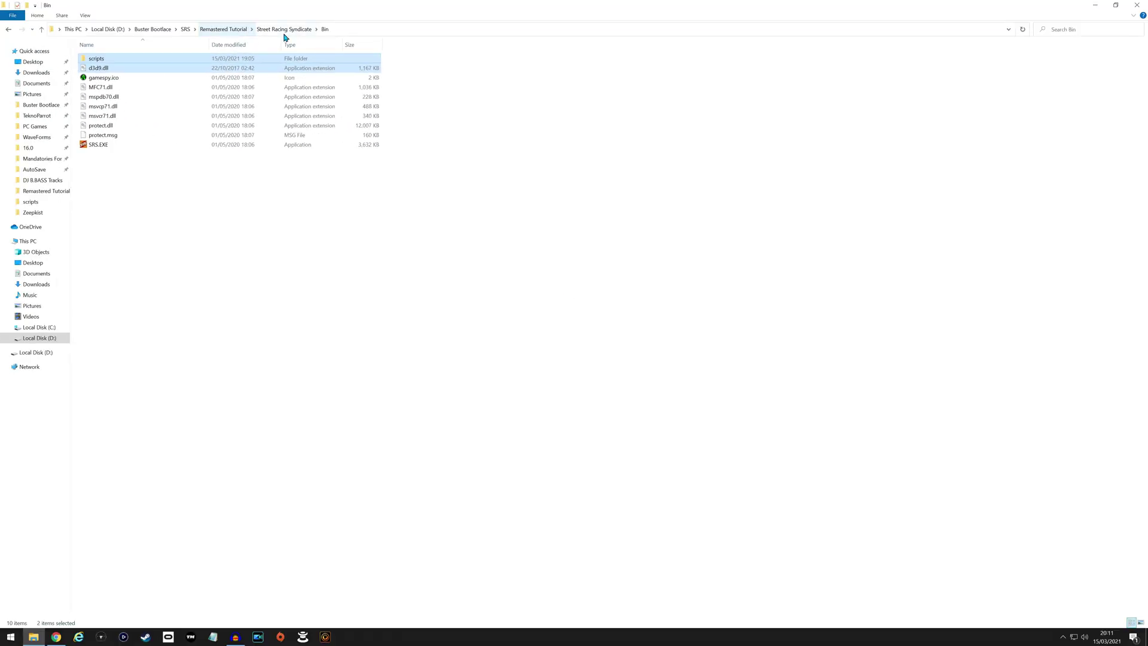
Step: Edit StreetRacingSyndicate.WidescreenFix.ini in the game's Bin/scripts folder, setting FixHUD to 0, and save it on closing
{"action": "left_click", "coordinate": [284, 32]}
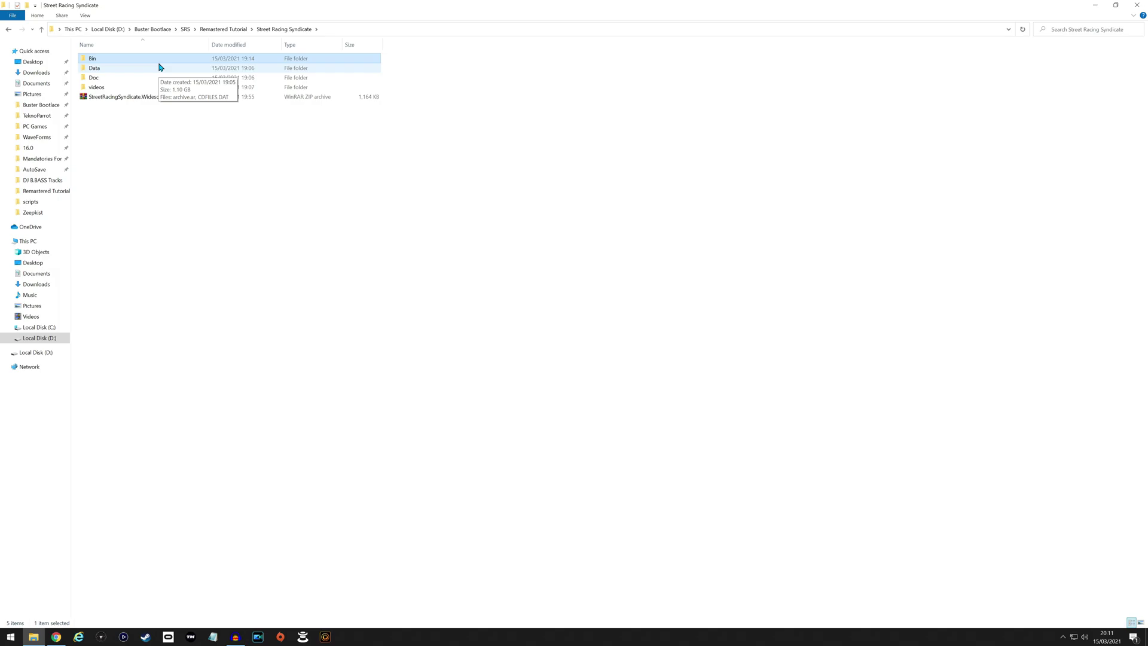
{"action": "double_click", "coordinate": [136, 60]}
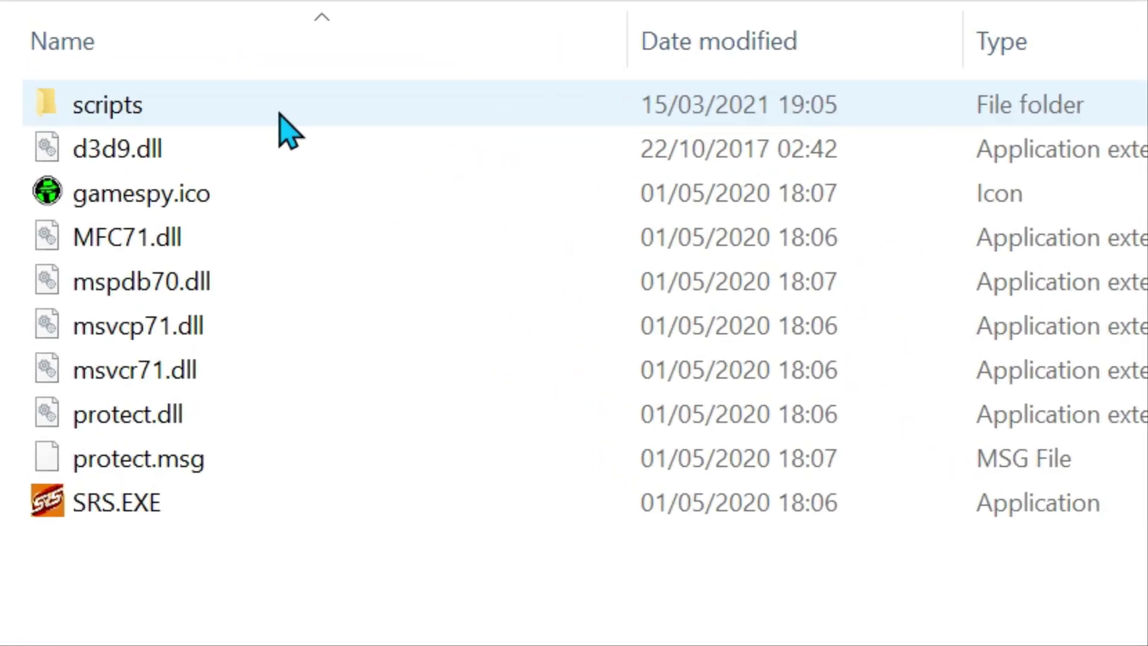
{"action": "double_click", "coordinate": [276, 114]}
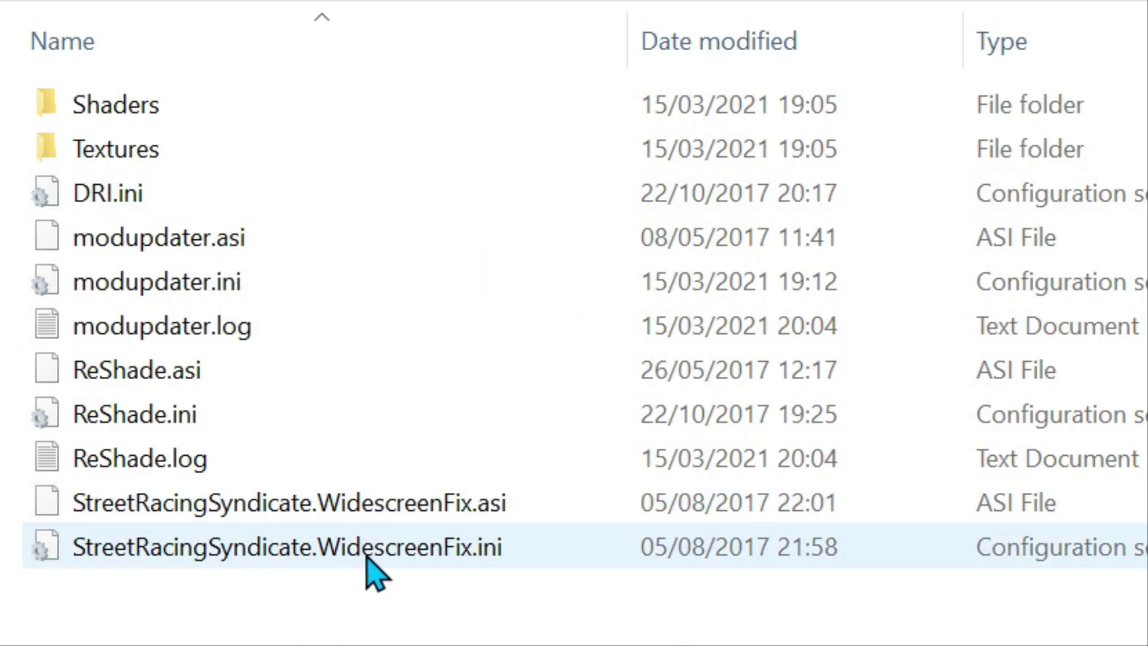
{"action": "right_click", "coordinate": [368, 557]}
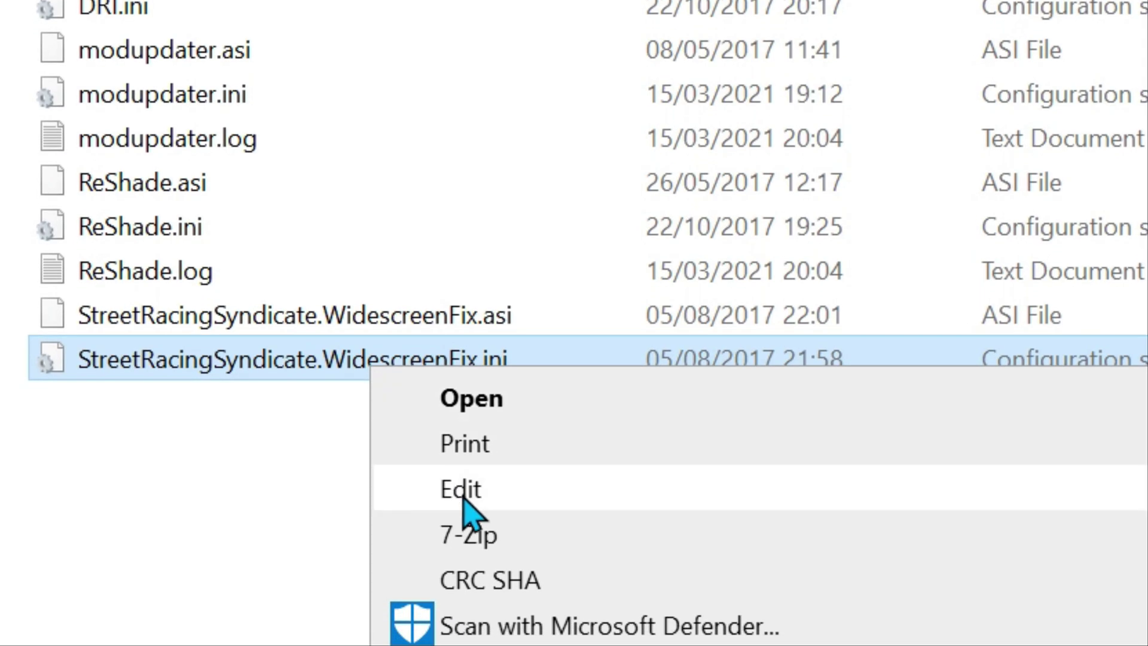
{"action": "left_click", "coordinate": [464, 500]}
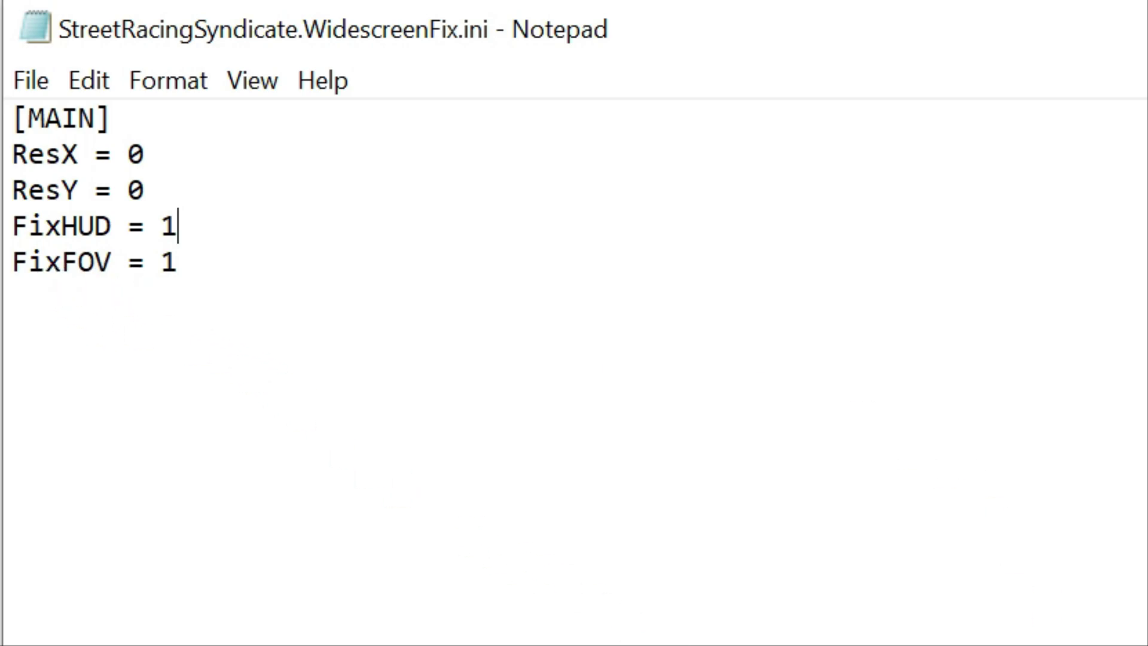
{"action": "key", "text": "BackSpace"}
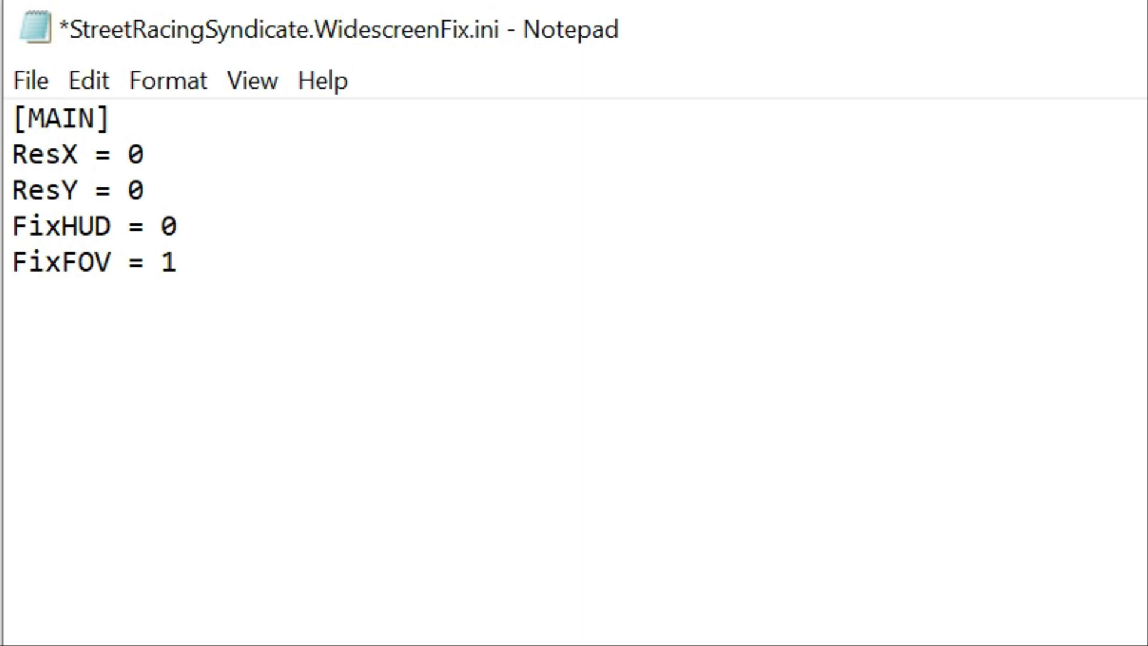
{"action": "key", "text": "alt+F4"}
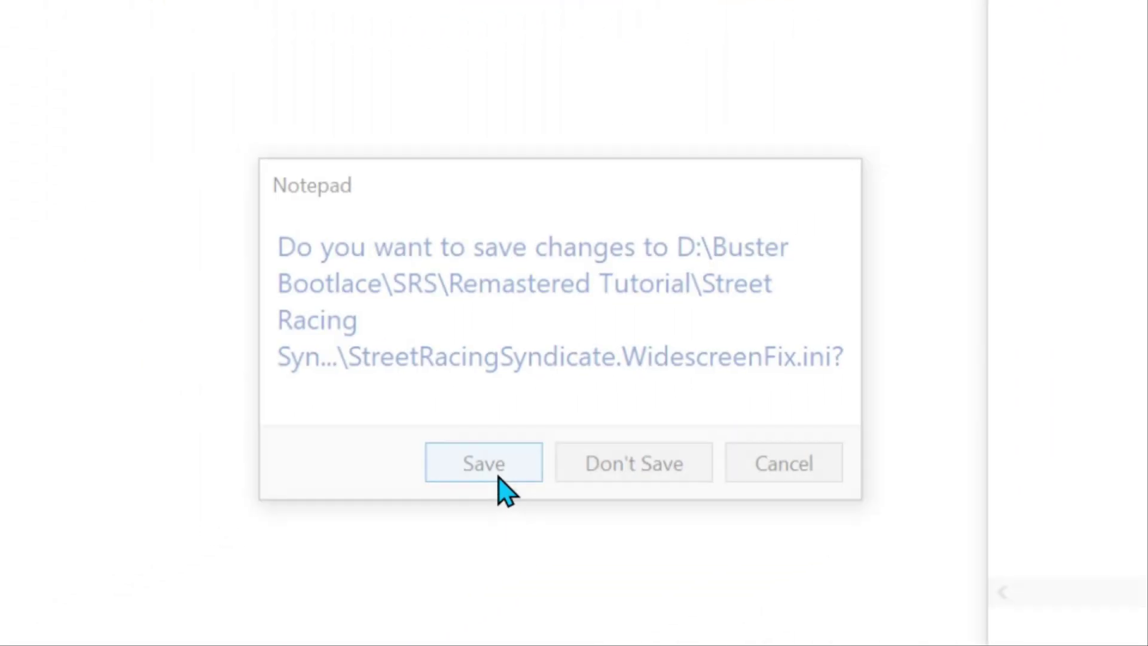
{"action": "left_click", "coordinate": [499, 477]}
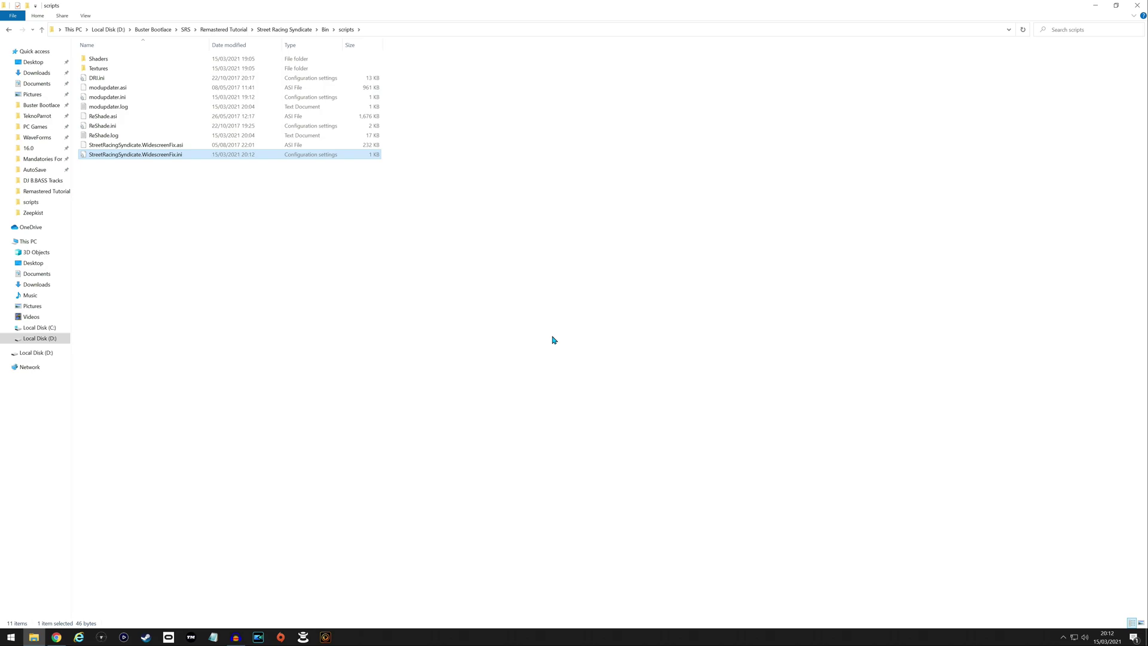
Step: Launch SRS.EXE from Street Racing Syndicate/Bin, skip the intro and load the existing player profile
{"action": "left_click", "coordinate": [284, 30]}
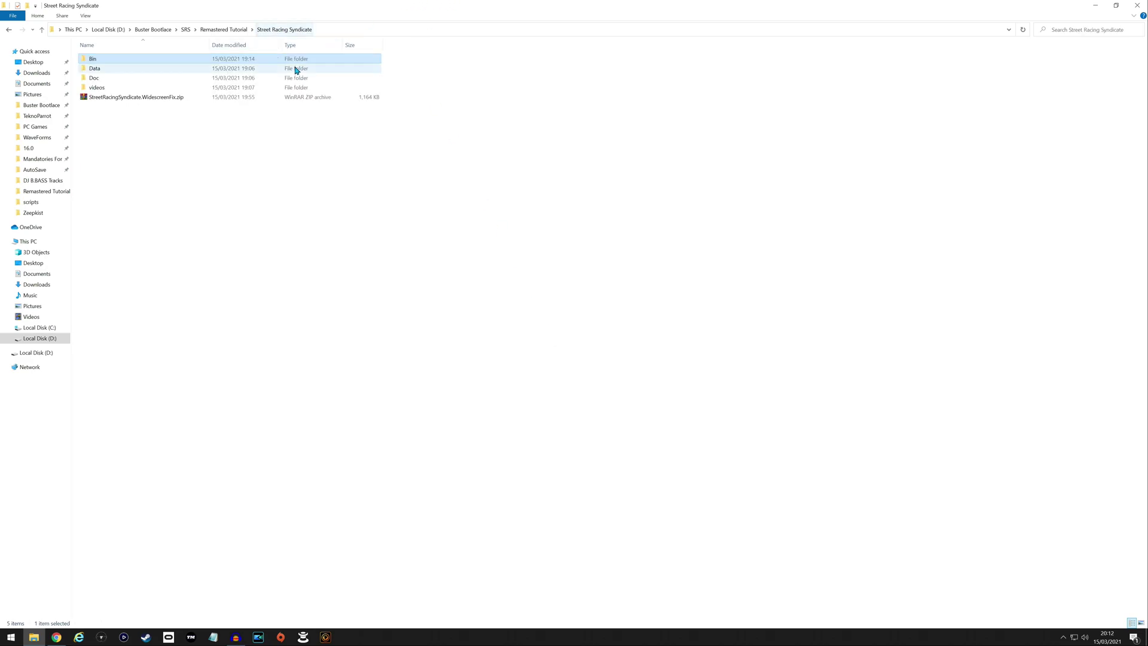
{"action": "double_click", "coordinate": [120, 63]}
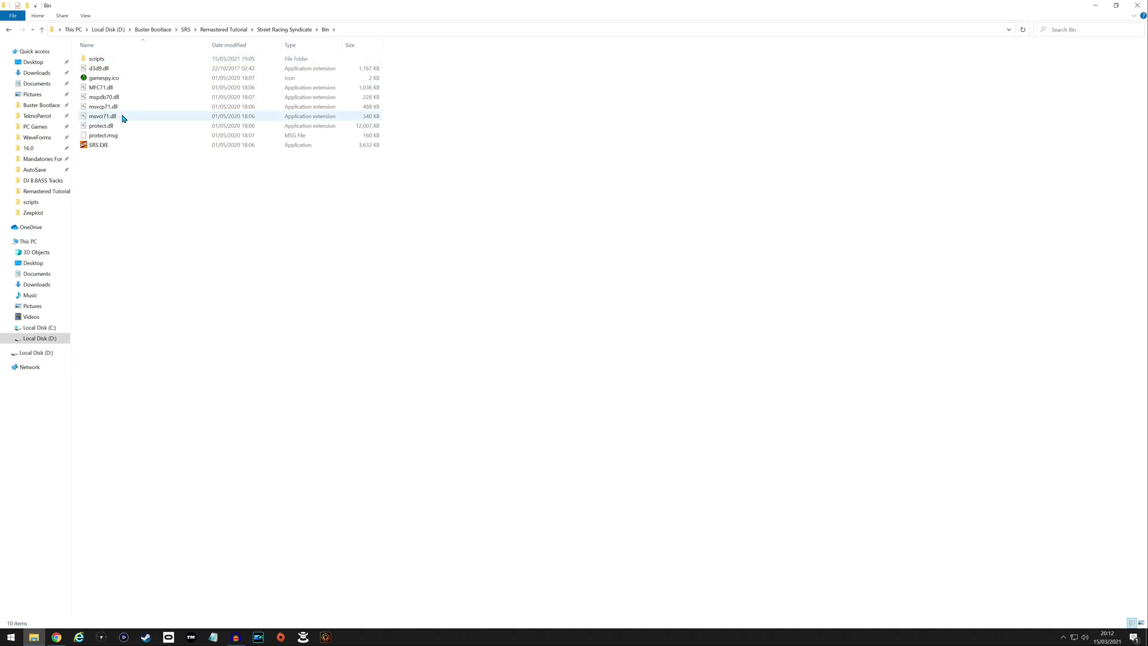
{"action": "double_click", "coordinate": [102, 146]}
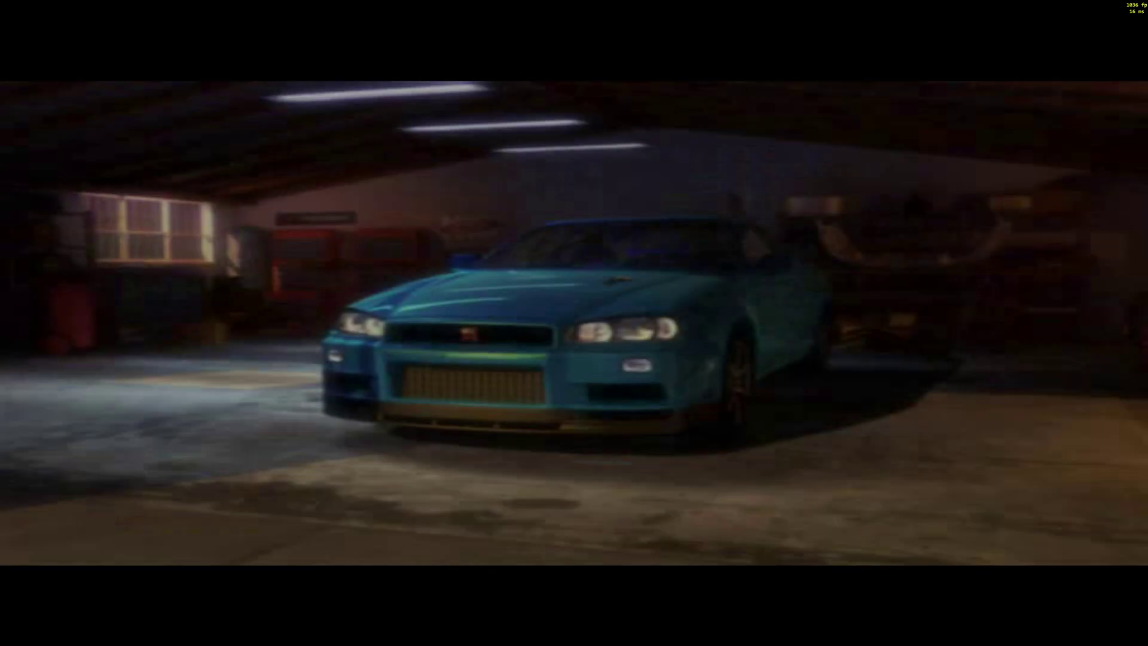
{"action": "key", "text": "Return"}
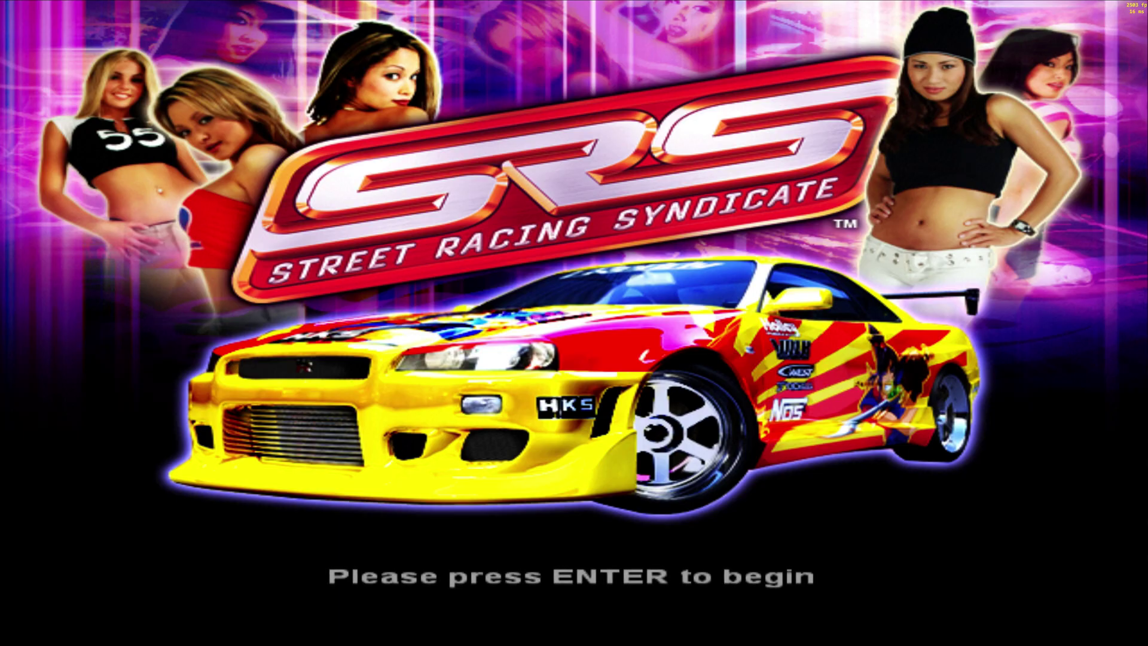
{"action": "key", "text": "Return"}
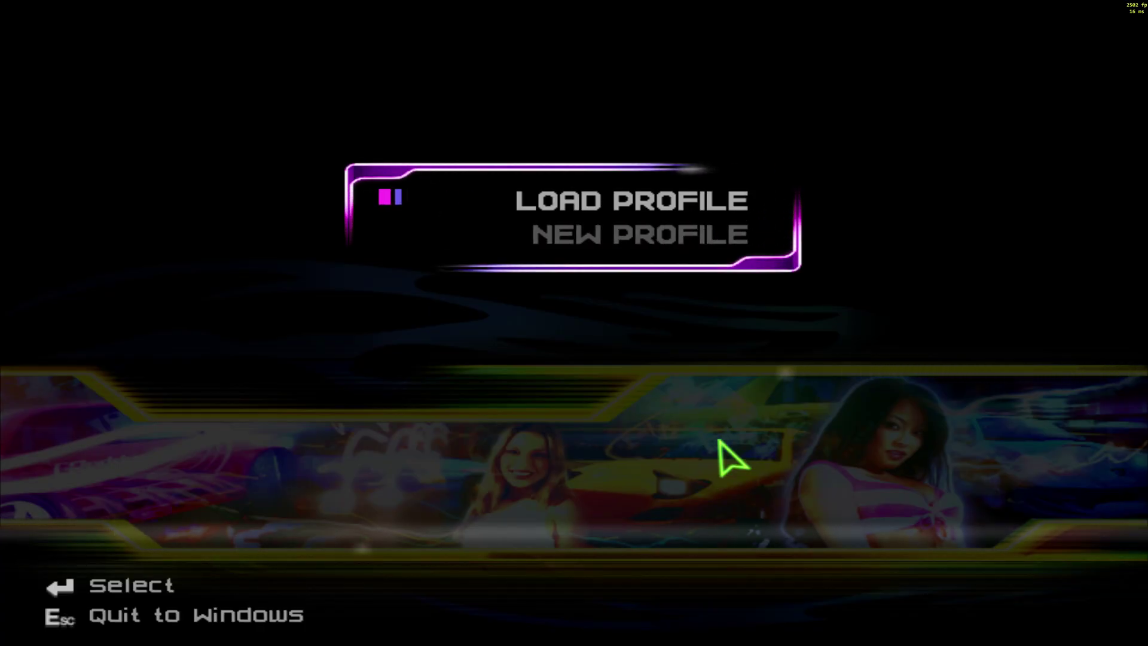
{"action": "left_click", "coordinate": [627, 189]}
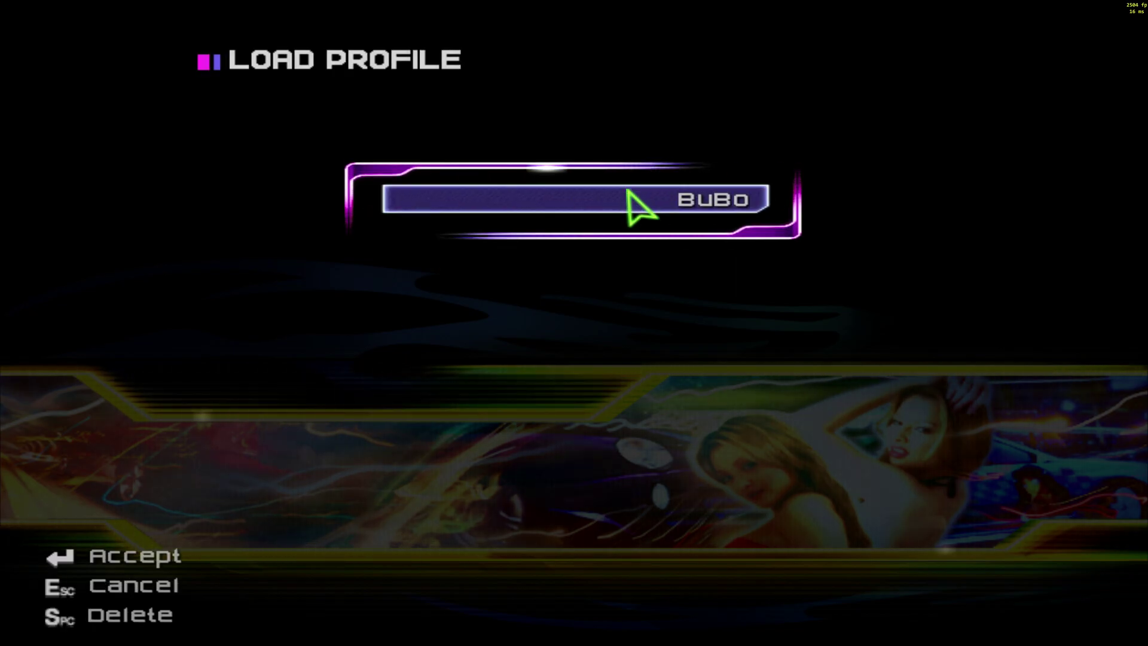
{"action": "left_click", "coordinate": [628, 191]}
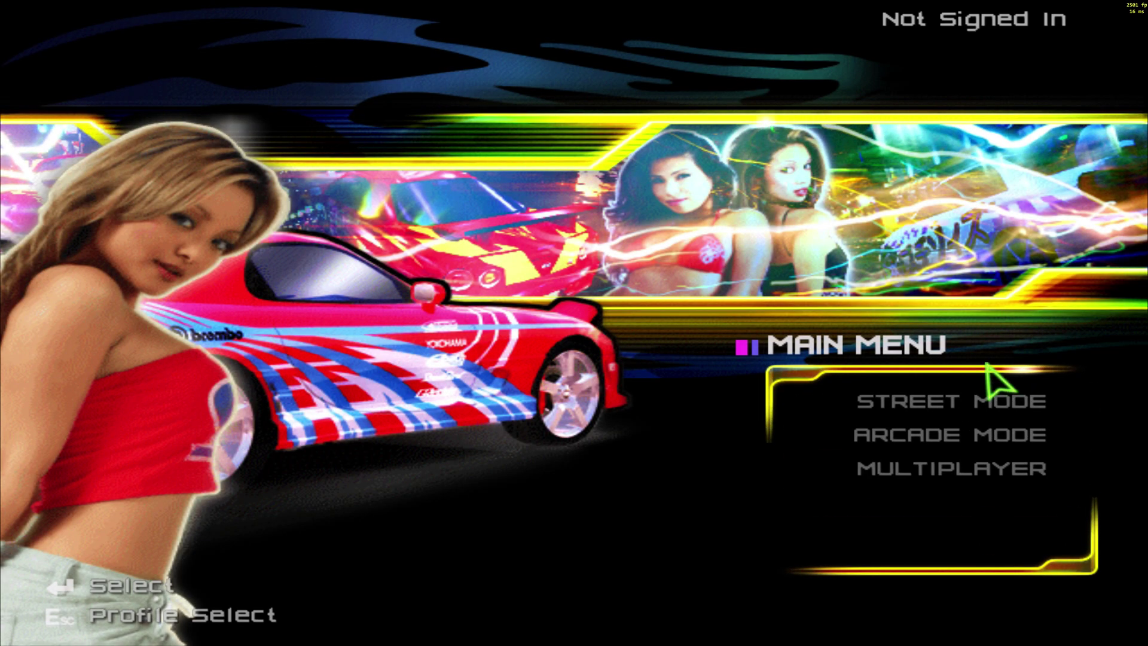
Step: Open the game's graphics configuration and set the resolution to 2048 x 1536
{"action": "left_click", "coordinate": [995, 549]}
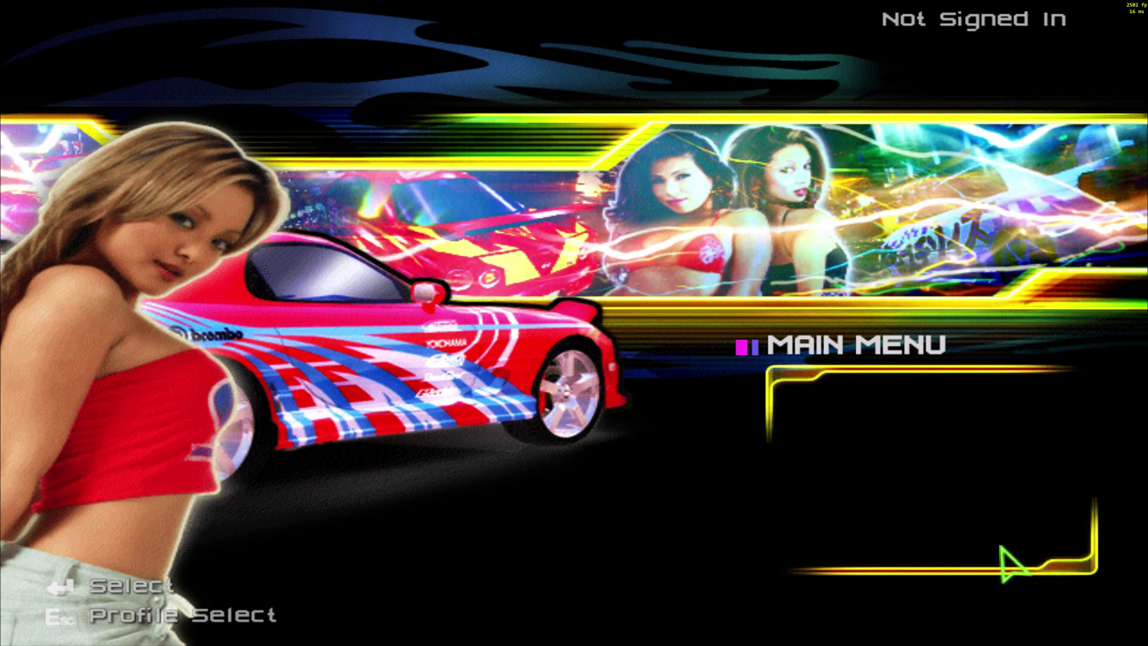
{"action": "left_click", "coordinate": [989, 475]}
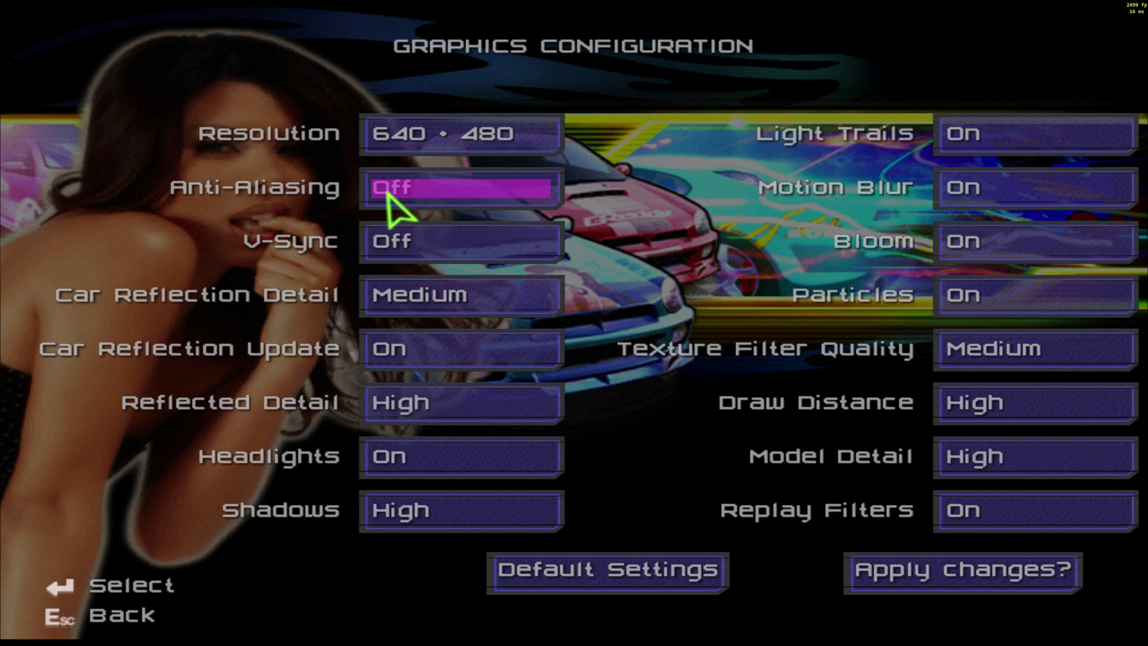
{"action": "left_click", "coordinate": [485, 149]}
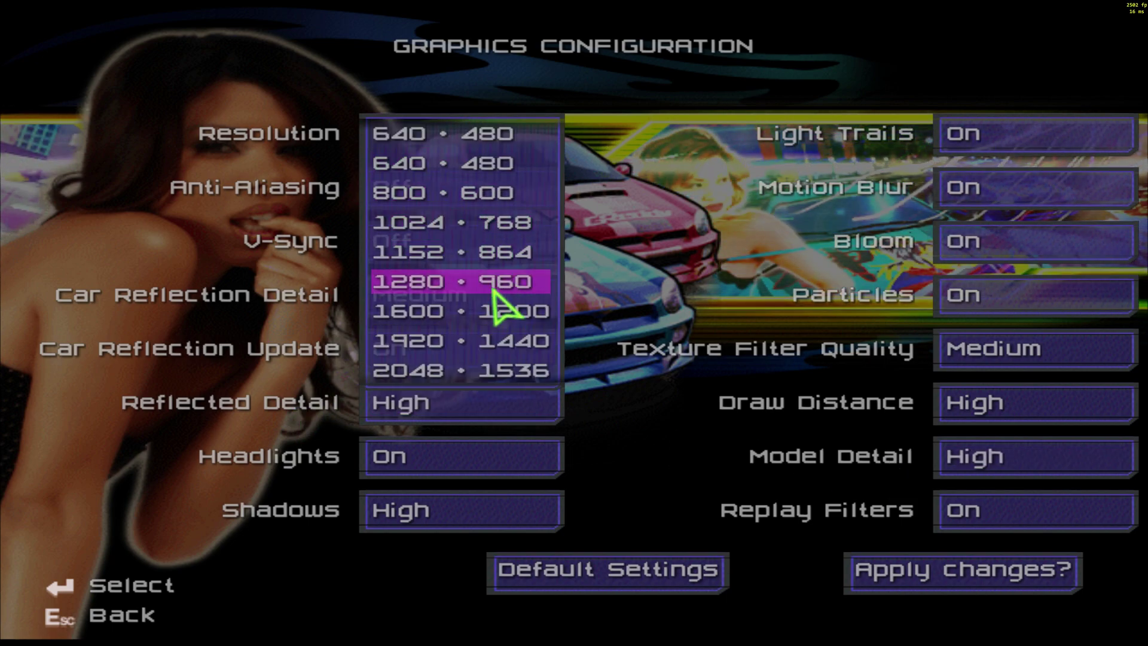
{"action": "left_click", "coordinate": [489, 372]}
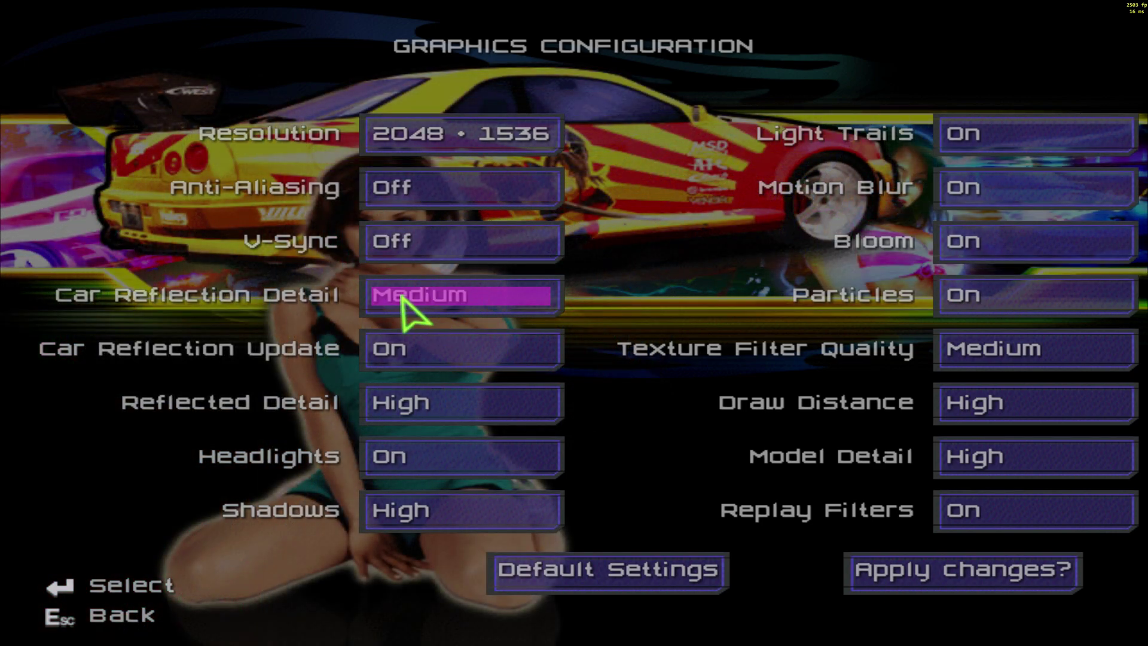
Step: Set Car Reflection Detail, Reflected Detail and Shadows to High in the graphics configuration
{"action": "left_click", "coordinate": [403, 299]}
{"action": "left_click", "coordinate": [409, 384]}
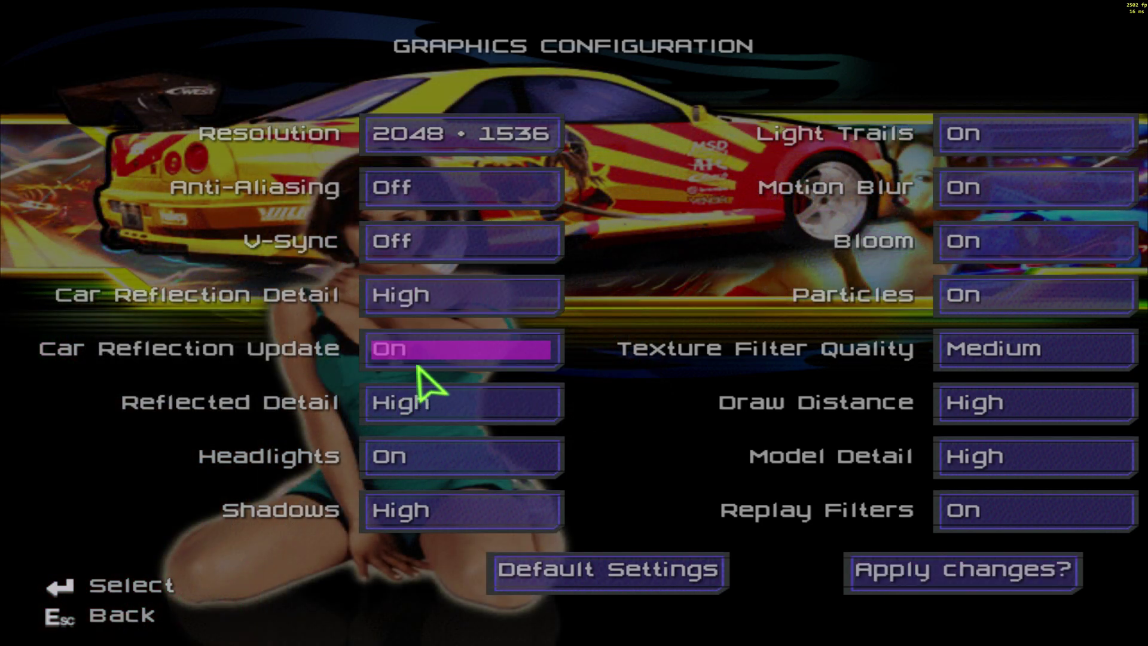
{"action": "left_click", "coordinate": [441, 418]}
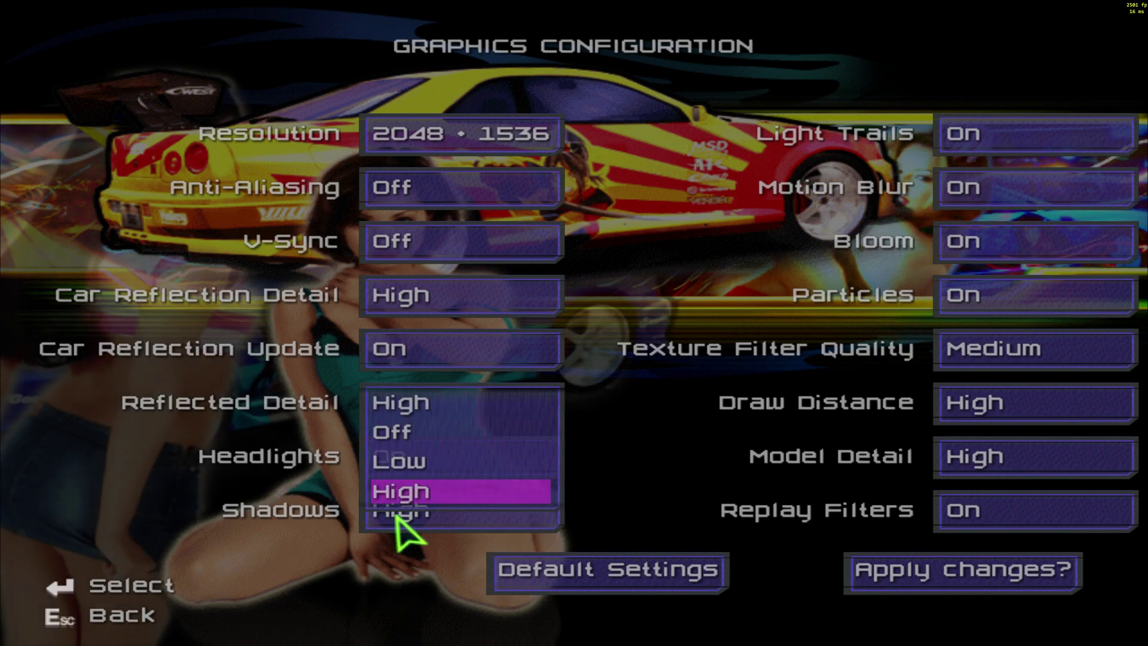
{"action": "left_click", "coordinate": [410, 496]}
{"action": "left_click", "coordinate": [434, 512]}
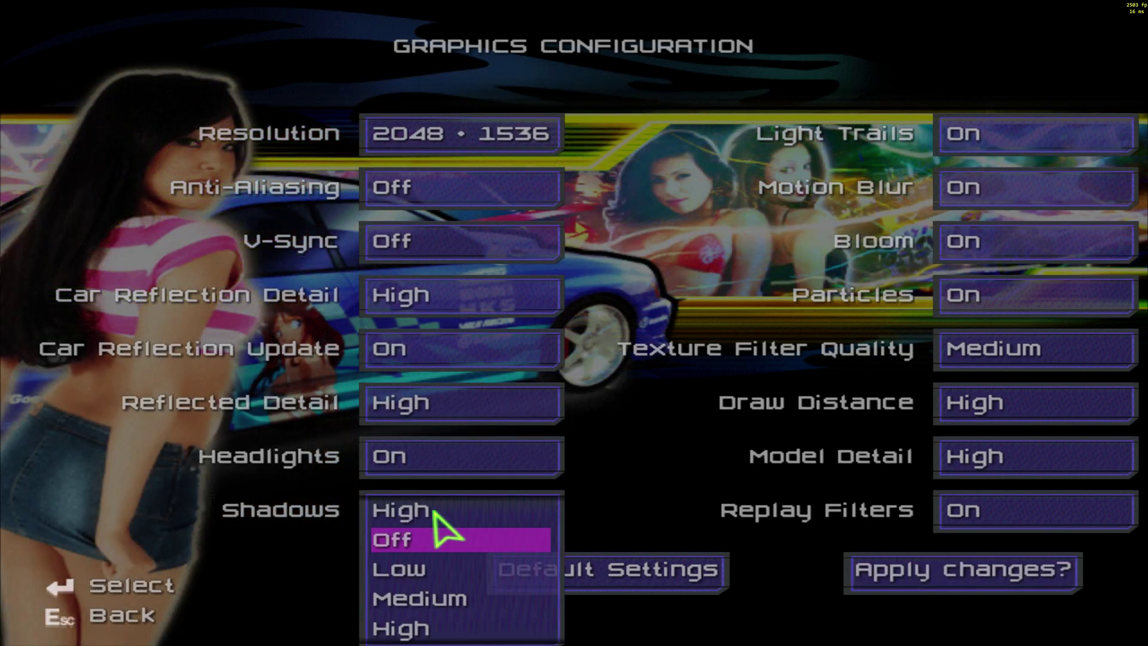
{"action": "left_click", "coordinate": [435, 623]}
Step: Set Texture Filter Quality to Very High, apply the graphics changes and dismiss the restart notice
{"action": "left_click", "coordinate": [1028, 350]}
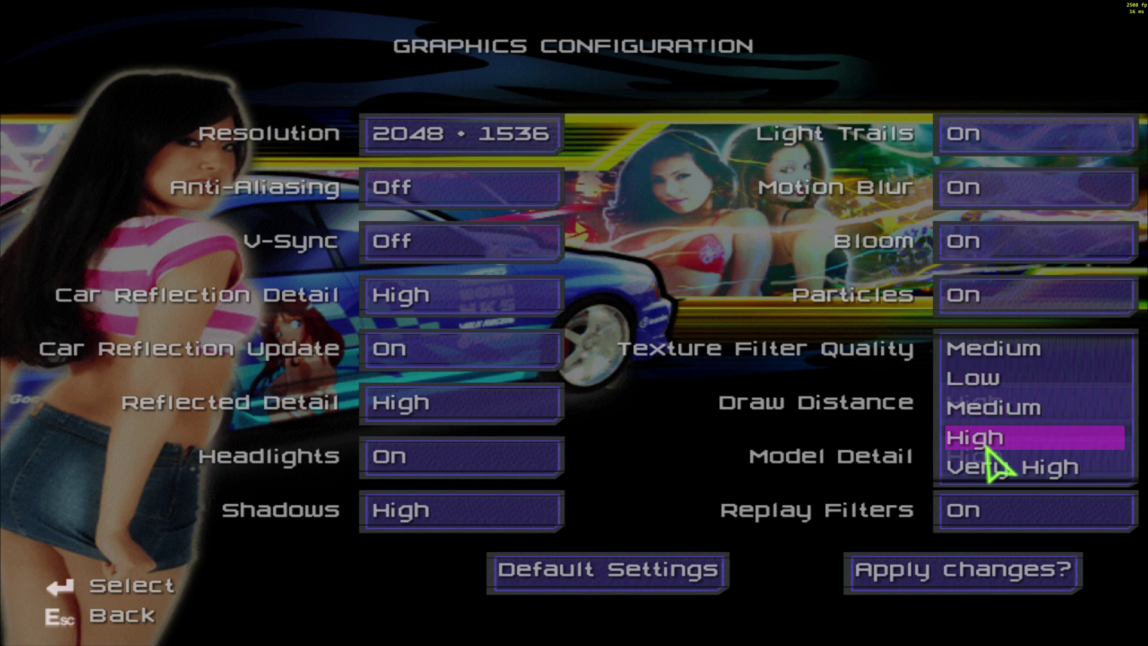
{"action": "left_click", "coordinate": [986, 471]}
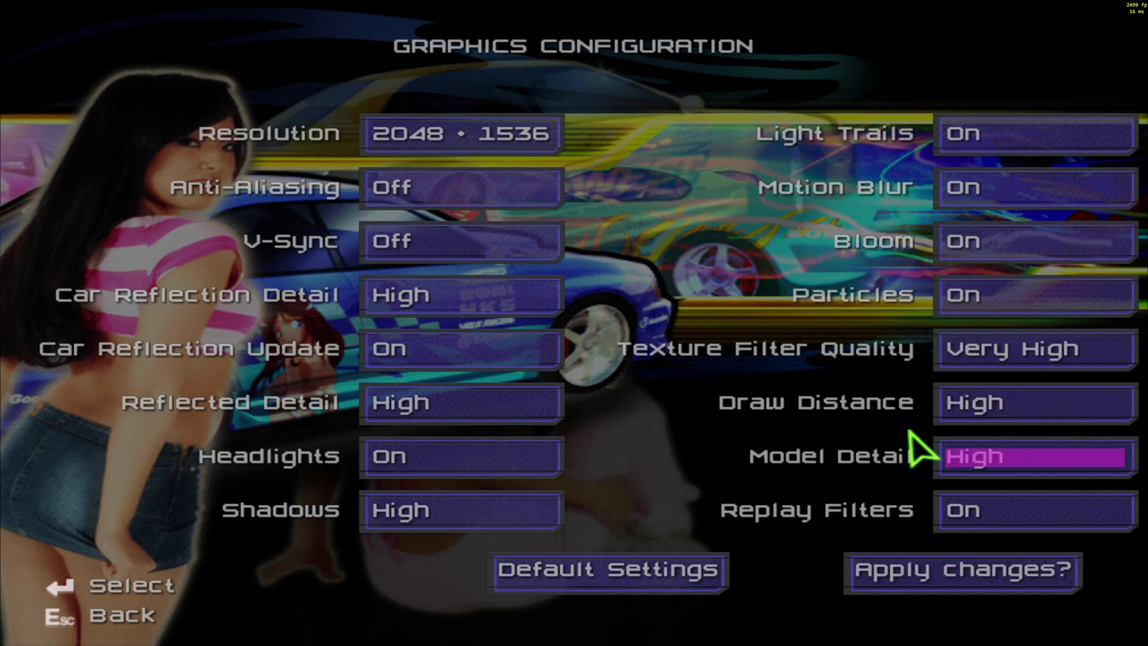
{"action": "left_click", "coordinate": [866, 583]}
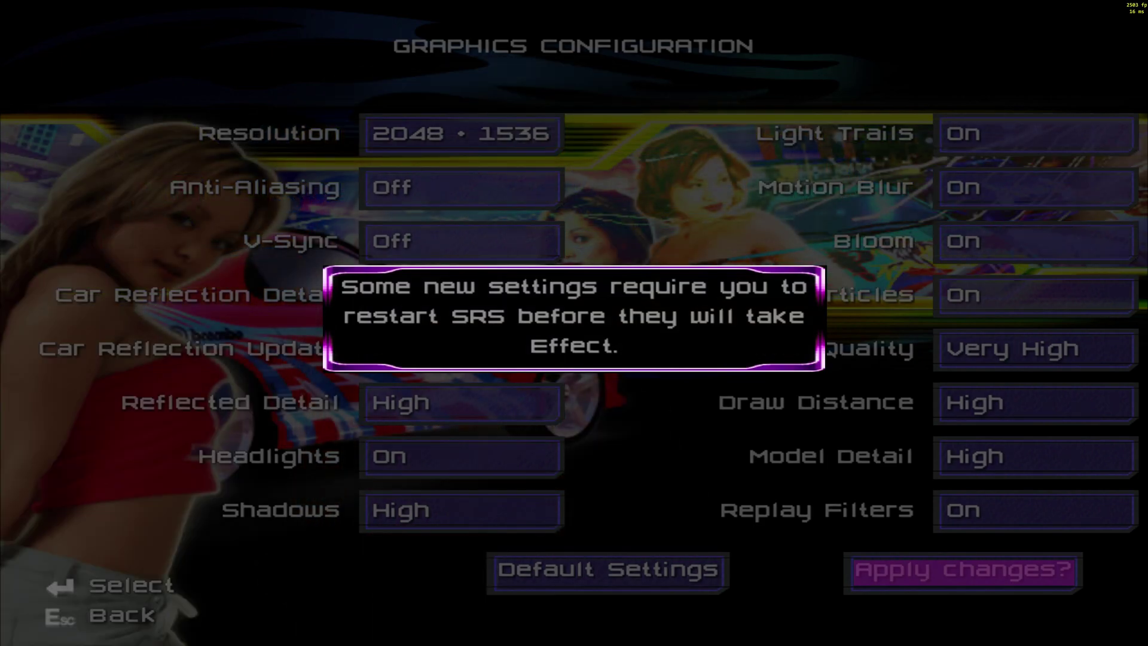
{"action": "key", "text": "Return"}
Step: Leave the graphics configuration and quit the game to Windows
{"action": "key", "text": "Escape"}
{"action": "key", "text": "Escape"}
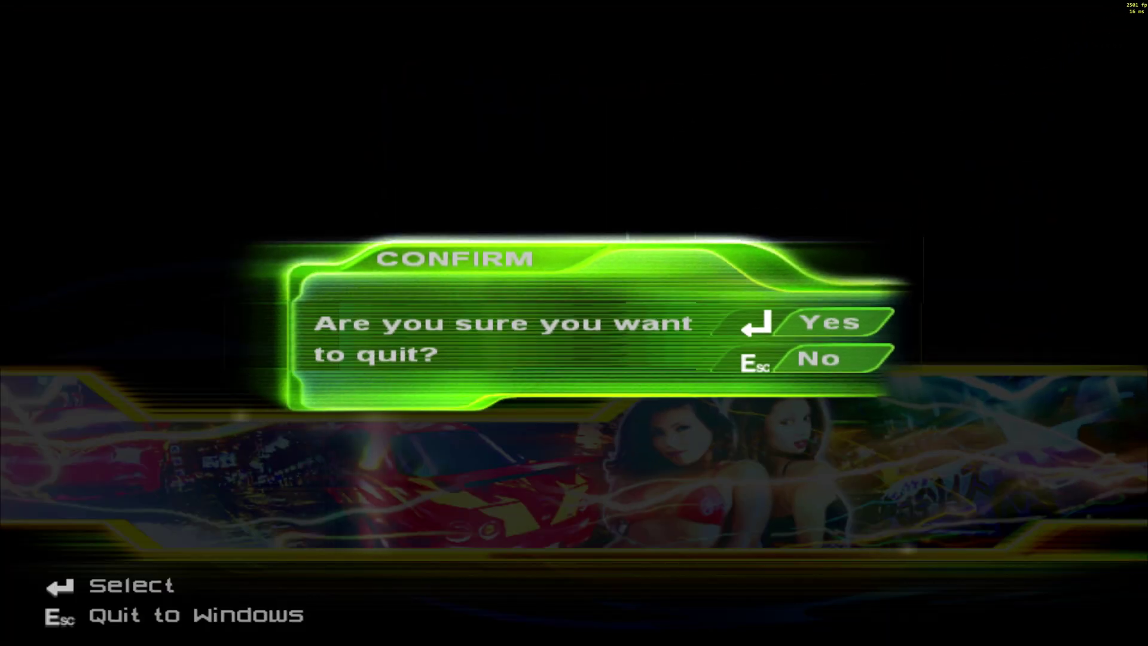
{"action": "key", "text": "Return"}
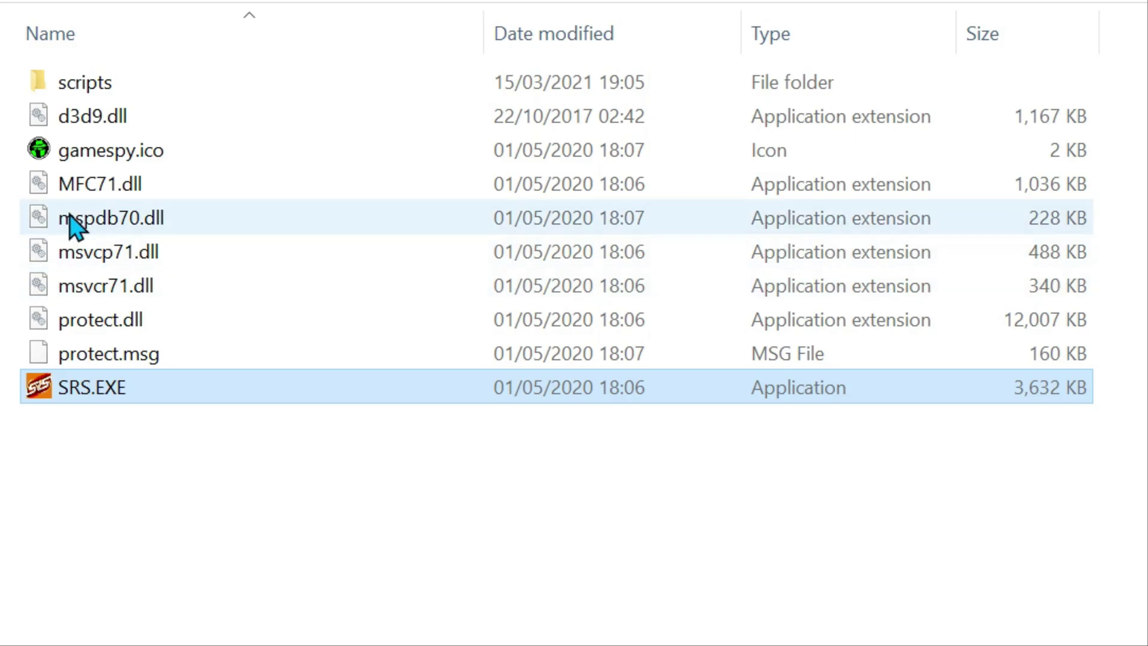
Step: Edit ReShade.ini in the game's Bin/scripts folder, setting ShowFPS to 0, and save it on closing
{"action": "left_click", "coordinate": [88, 89]}
{"action": "double_click", "coordinate": [88, 88]}
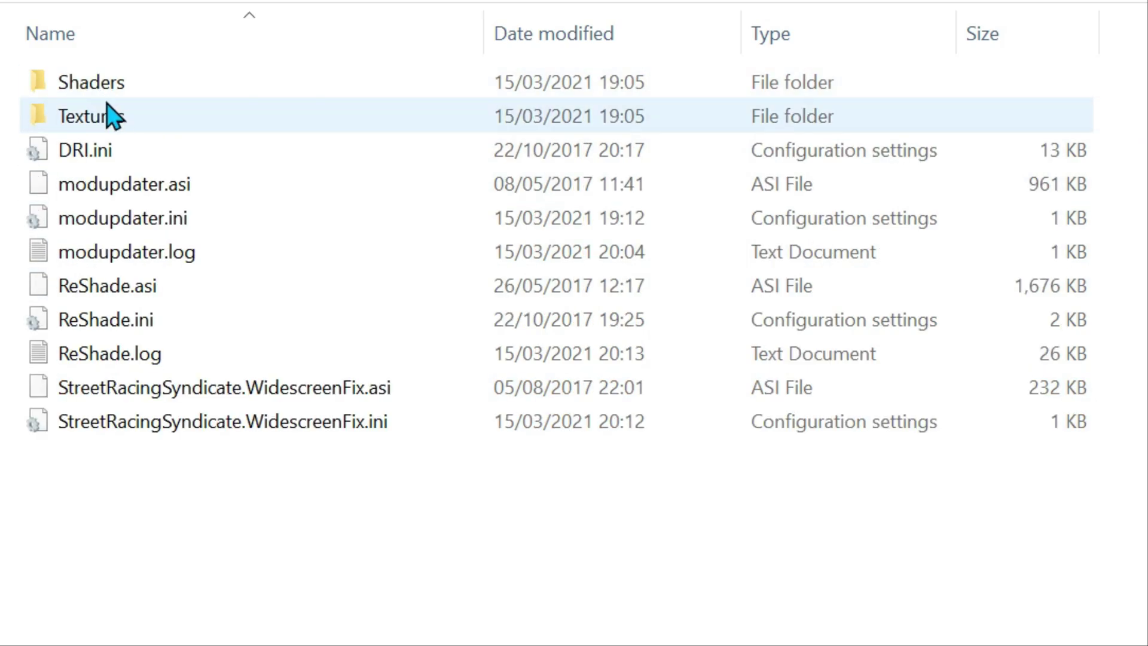
{"action": "right_click", "coordinate": [179, 332]}
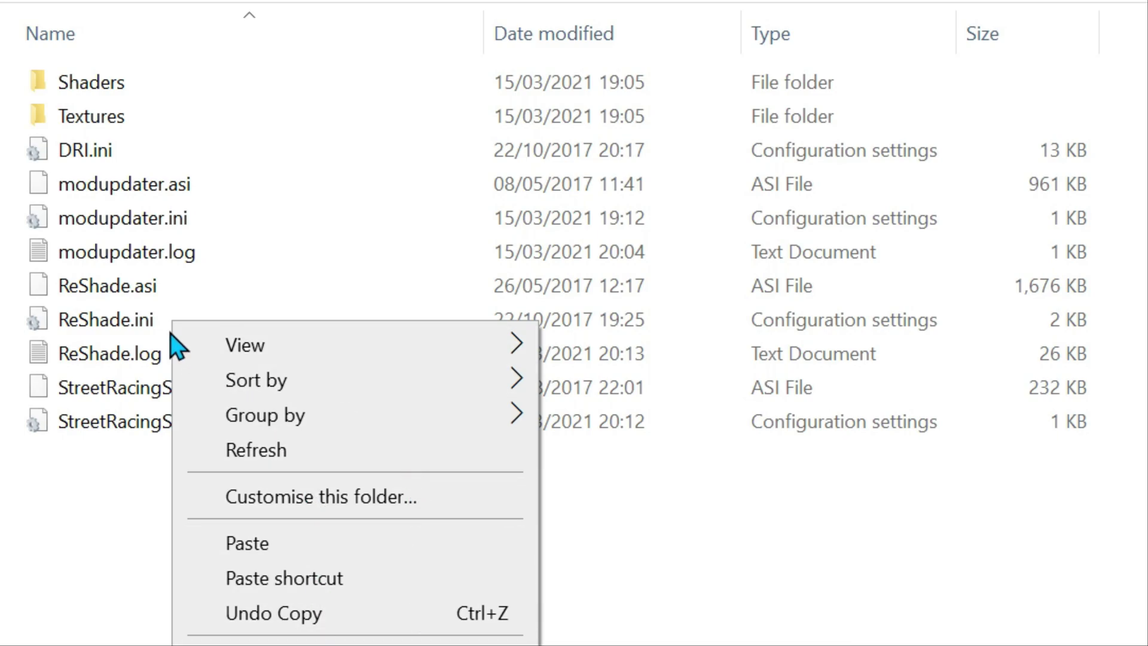
{"action": "right_click", "coordinate": [76, 333]}
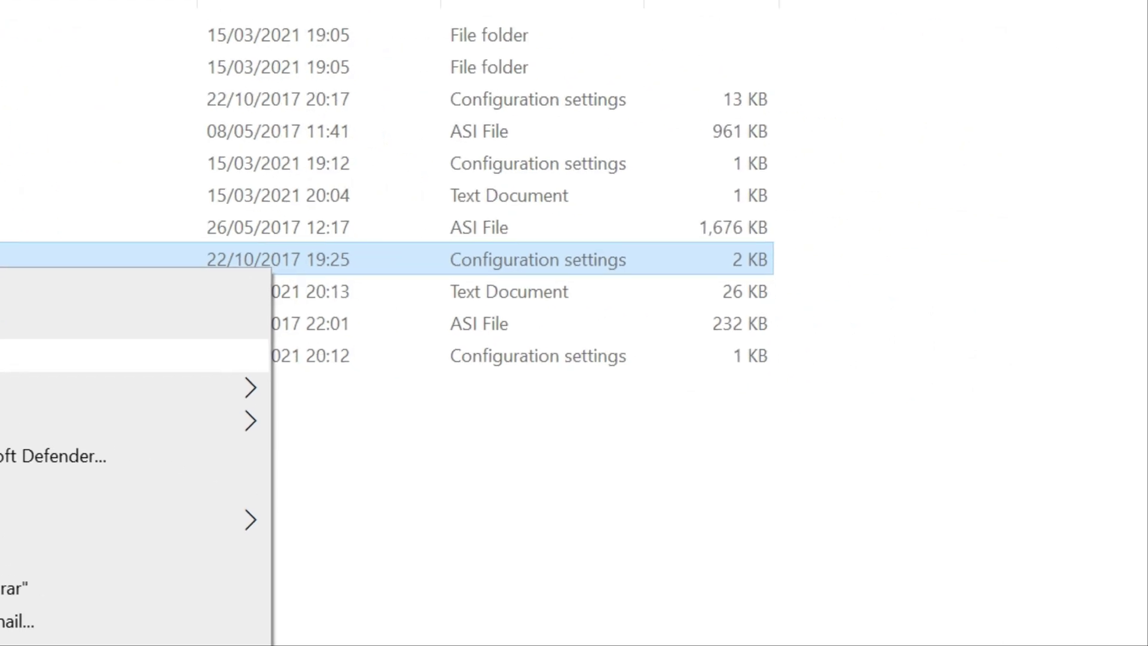
{"action": "left_click", "coordinate": [60, 356]}
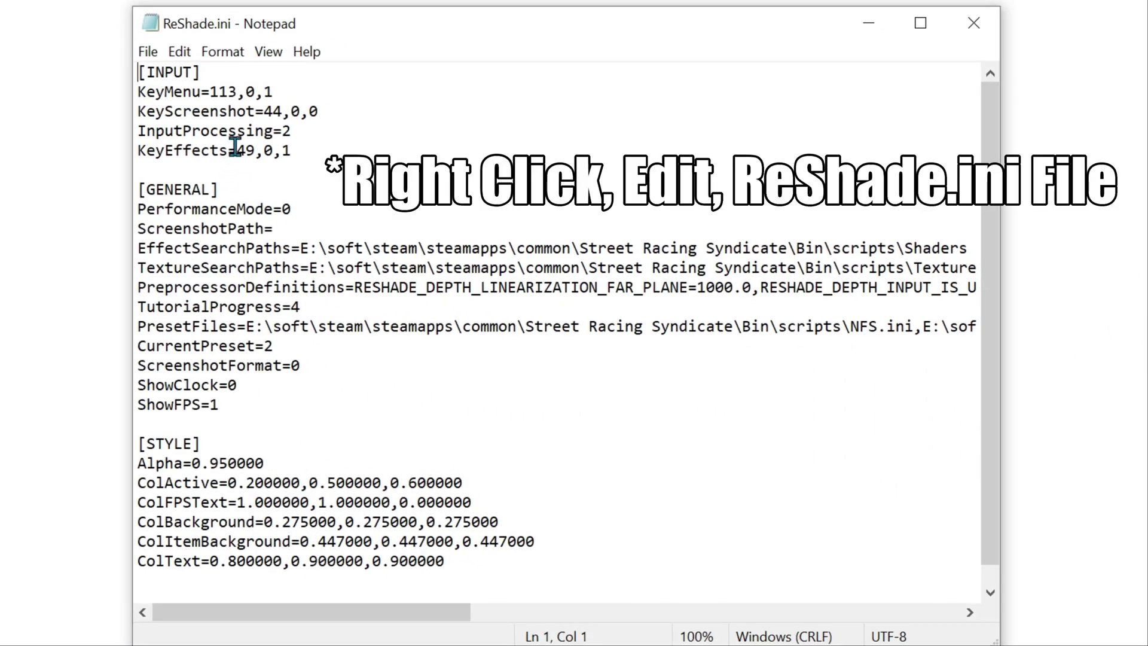
{"action": "scroll", "coordinate": [277, 388], "scroll_direction": "down", "scroll_amount": 1}
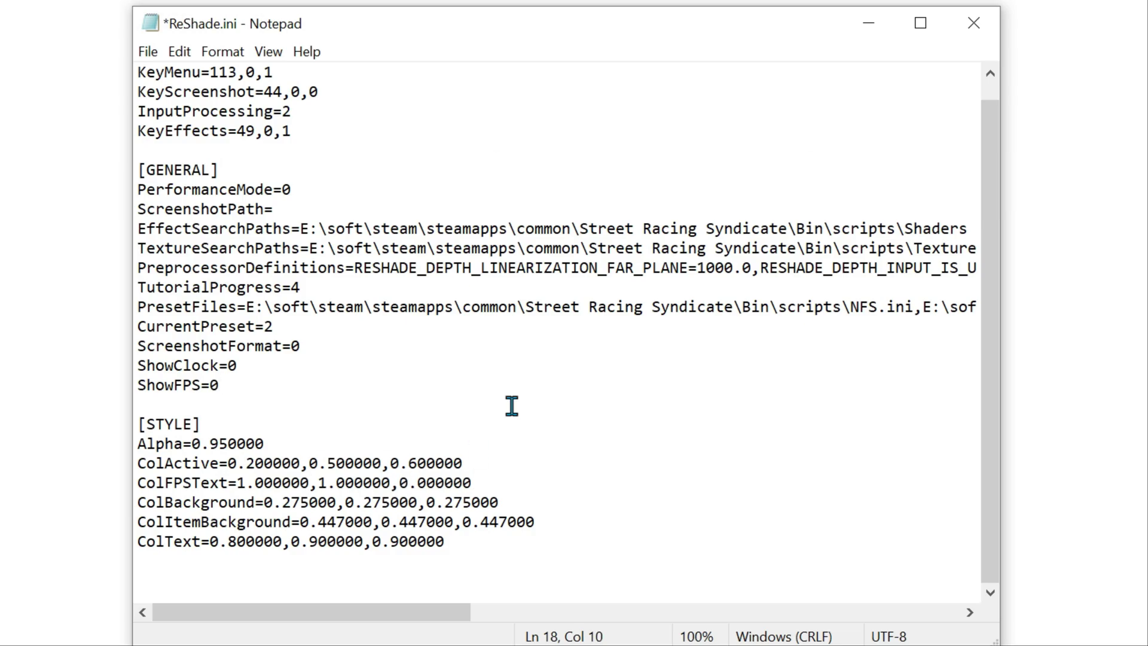
{"action": "left_click", "coordinate": [951, 26]}
{"action": "left_click", "coordinate": [268, 510]}
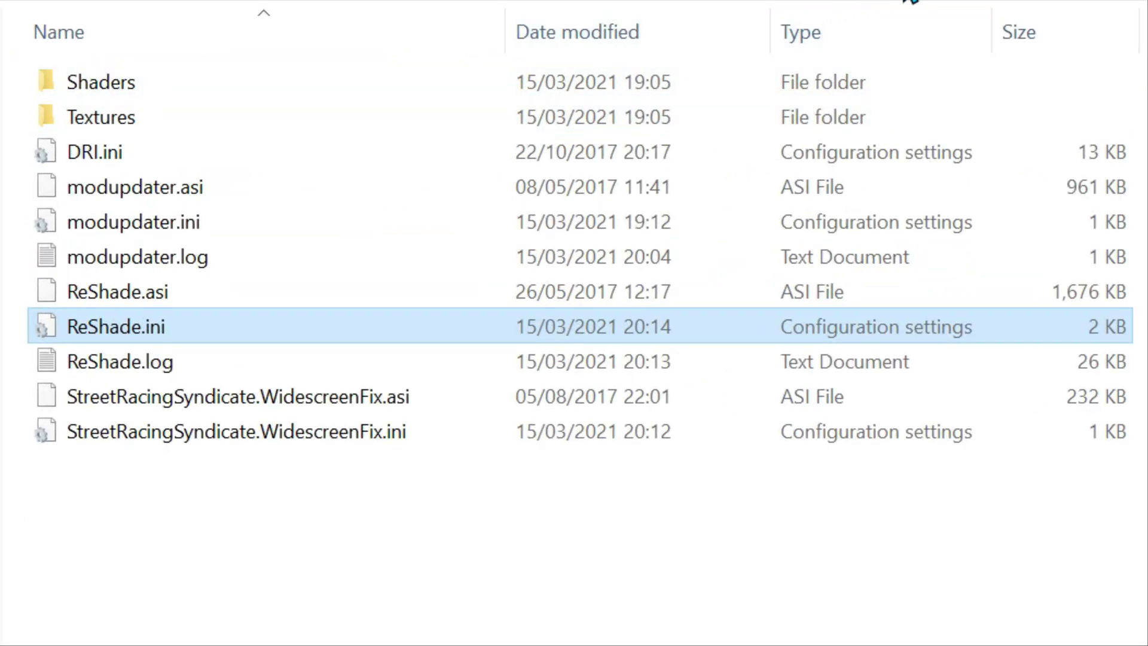
Step: Return to the game's Bin folder, relaunch SRS.EXE and skip the intro
{"action": "key", "text": "alt+Up"}
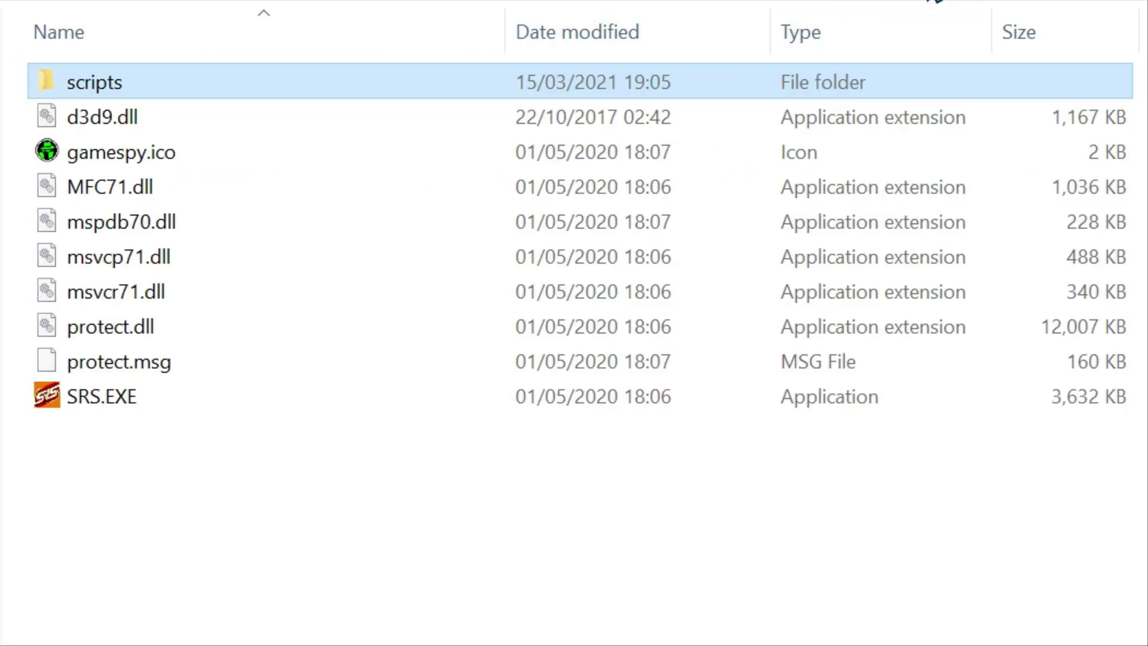
{"action": "double_click", "coordinate": [144, 82]}
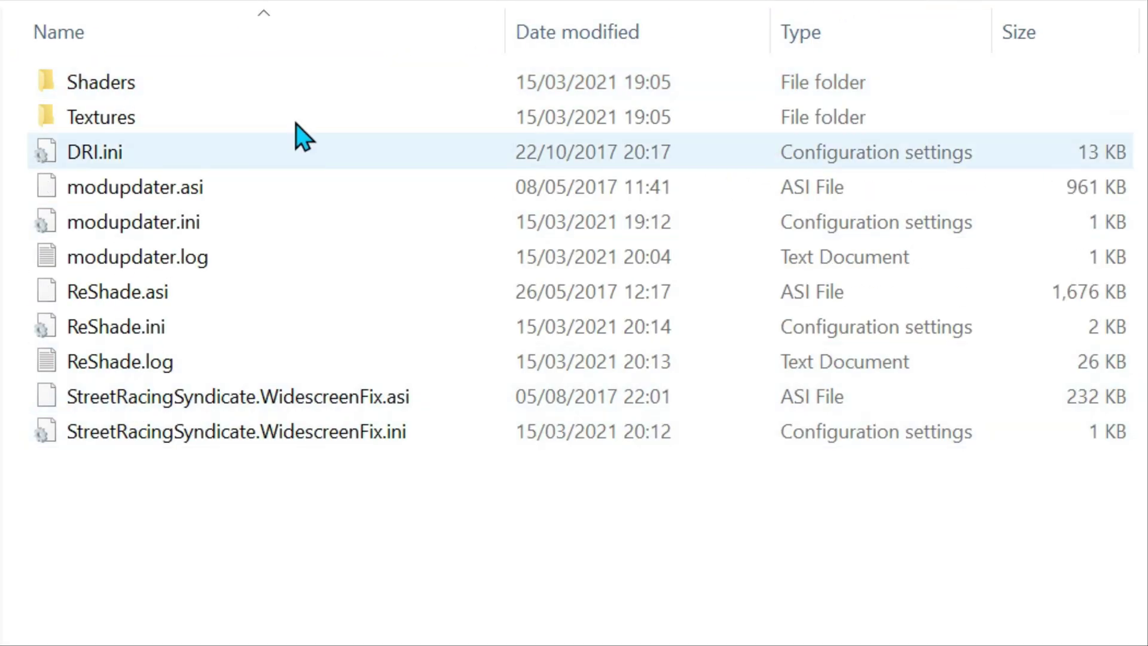
{"action": "key", "text": "alt+Up"}
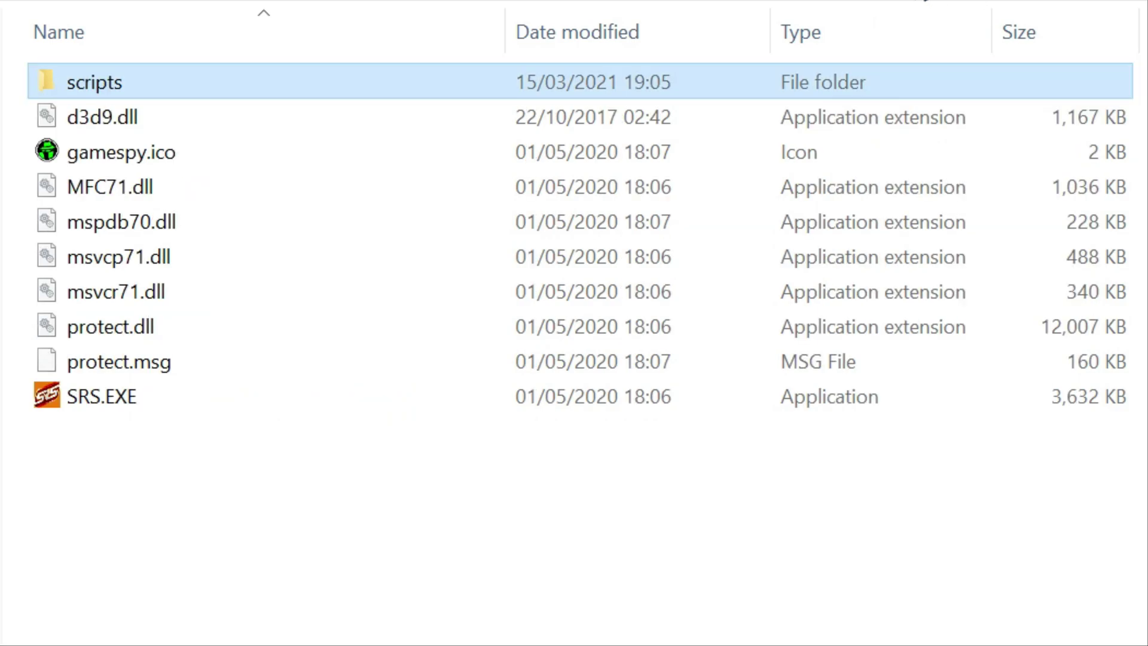
{"action": "double_click", "coordinate": [84, 397]}
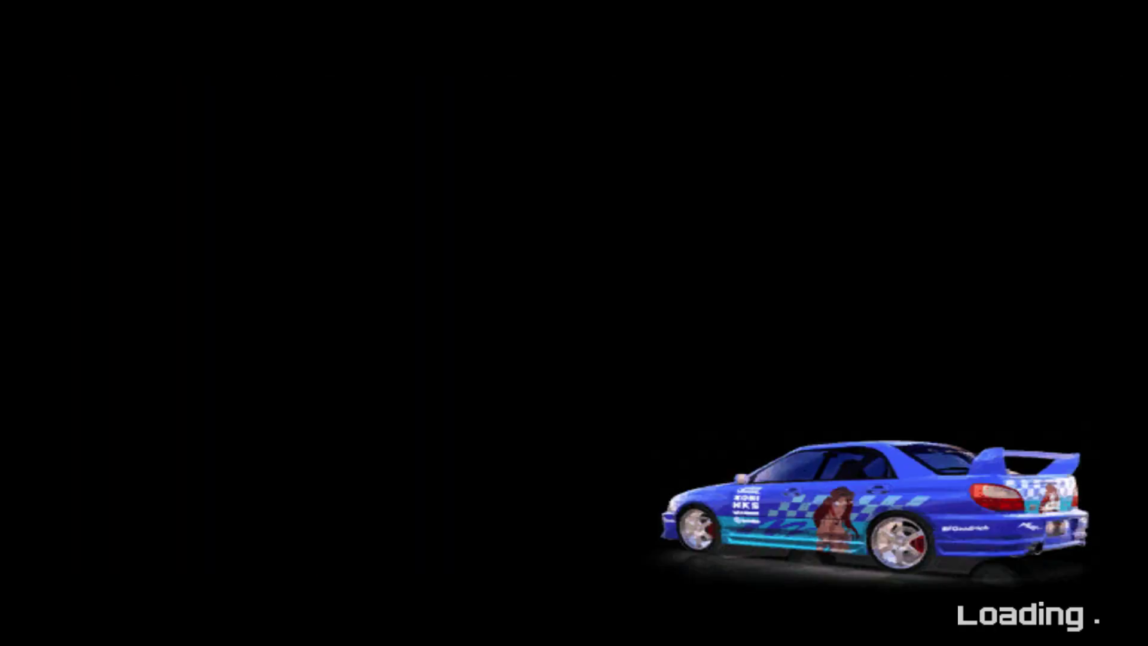
{"action": "key", "text": "Return"}
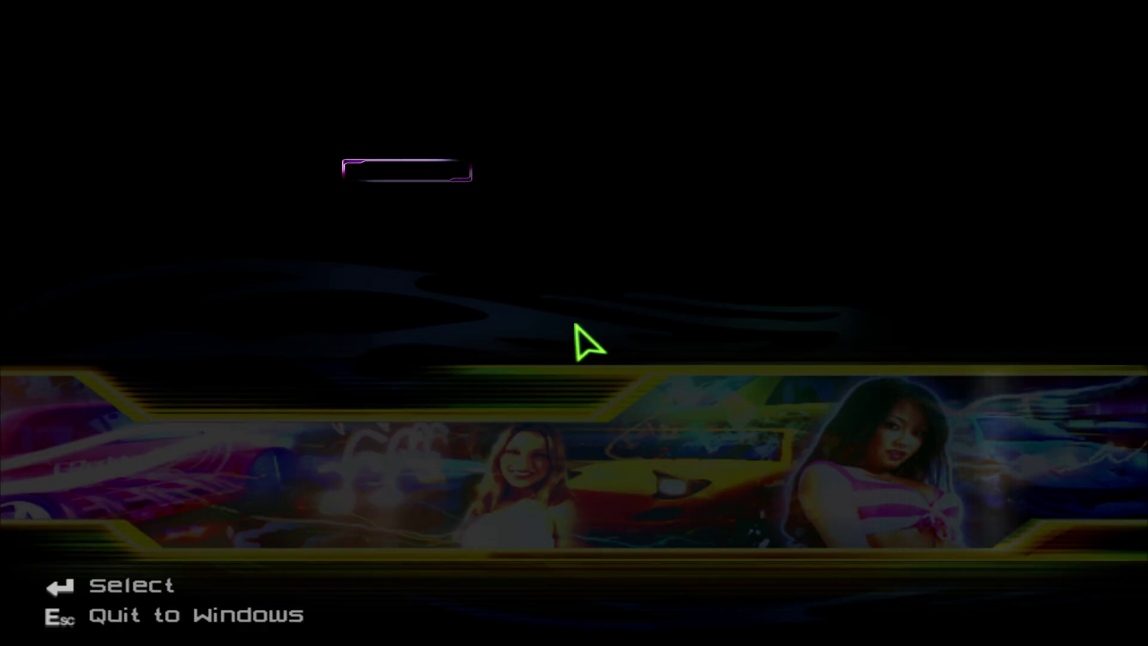
Step: Load the existing player profile and enter Street Mode from the main menu
{"action": "key", "text": "Down"}
{"action": "key", "text": "Up"}
{"action": "key", "text": "Return"}
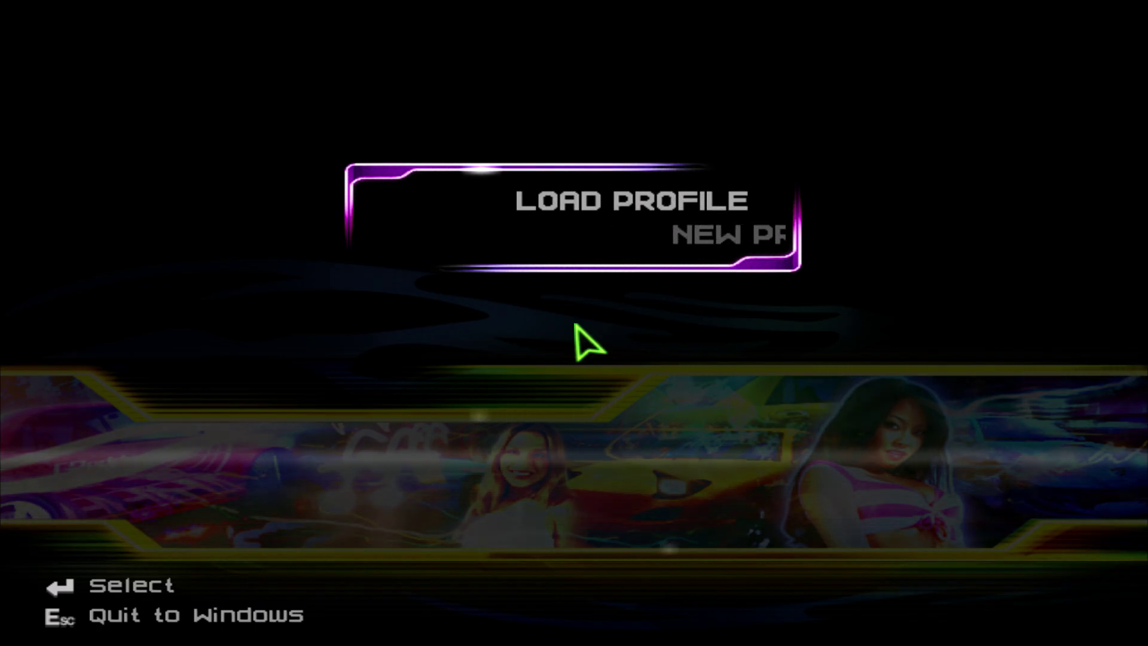
{"action": "key", "text": "Return"}
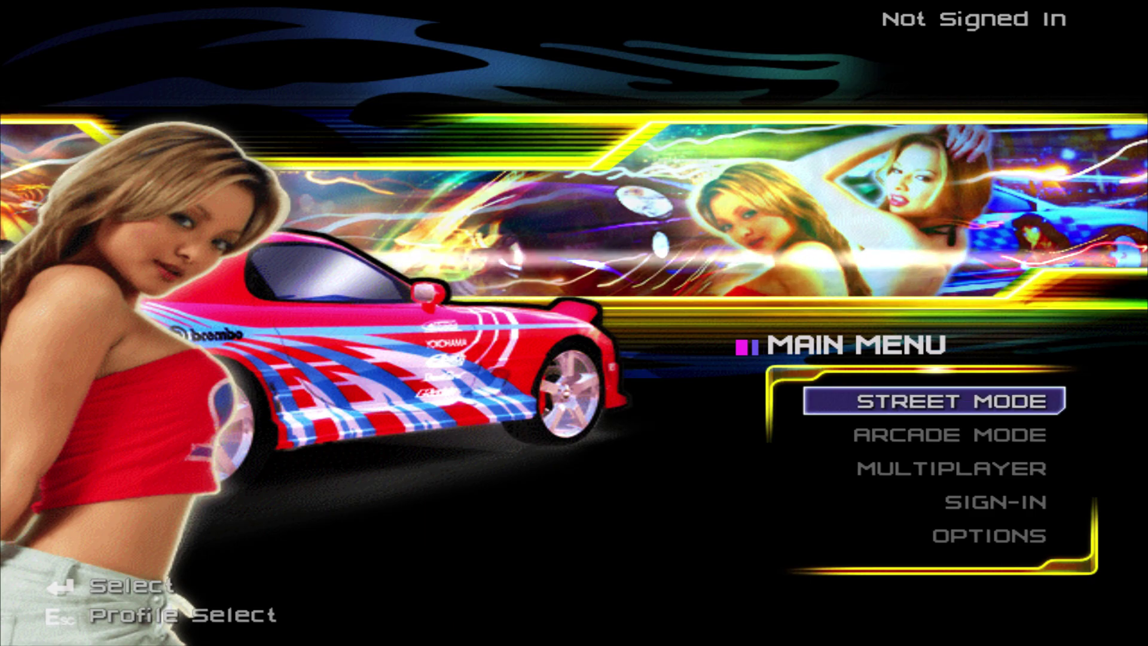
{"action": "key", "text": "Down"}
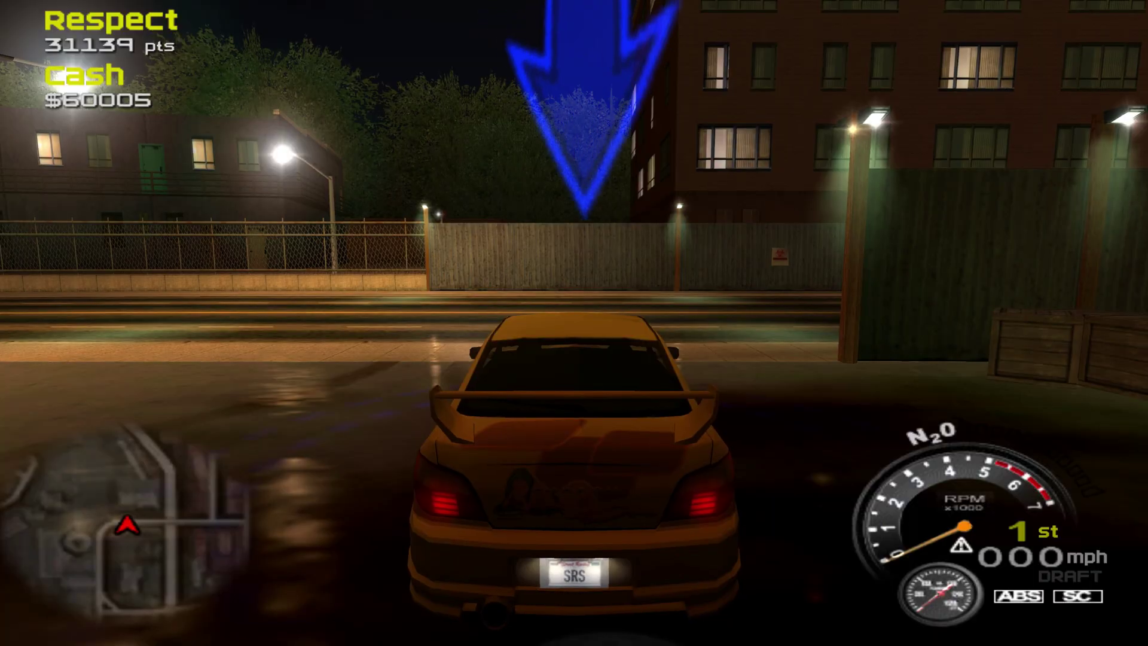